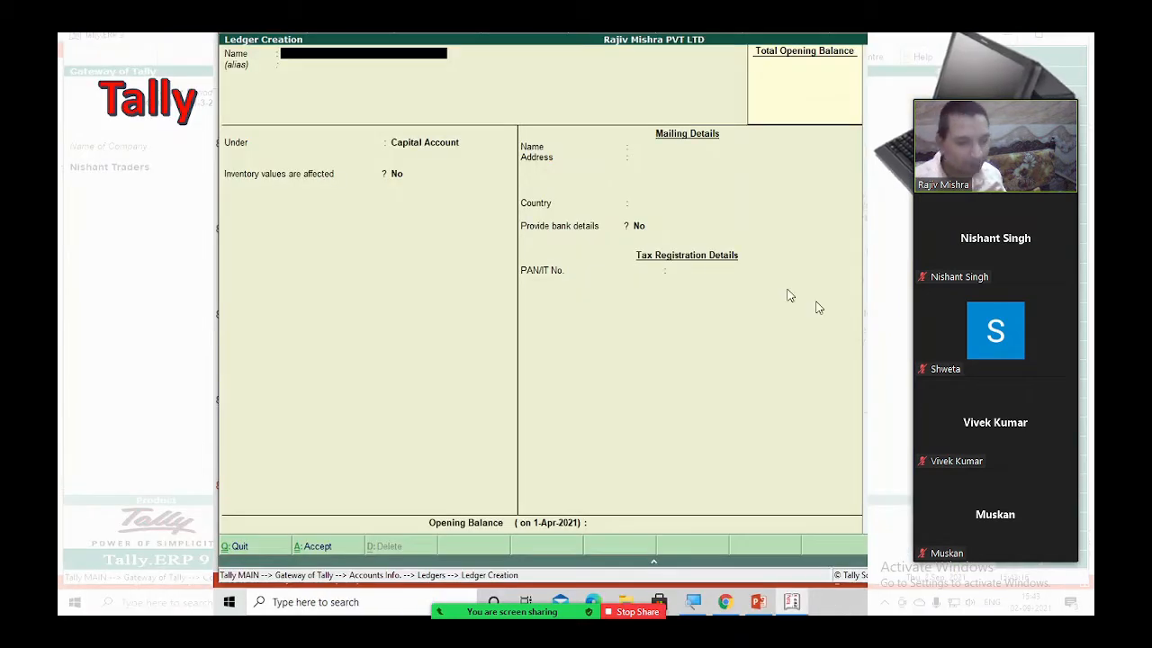
# Stop the current Zoom screen share and share the Tally.ERP 9 window instead
pyautogui.click(634, 612)
pyautogui.click(586, 623)
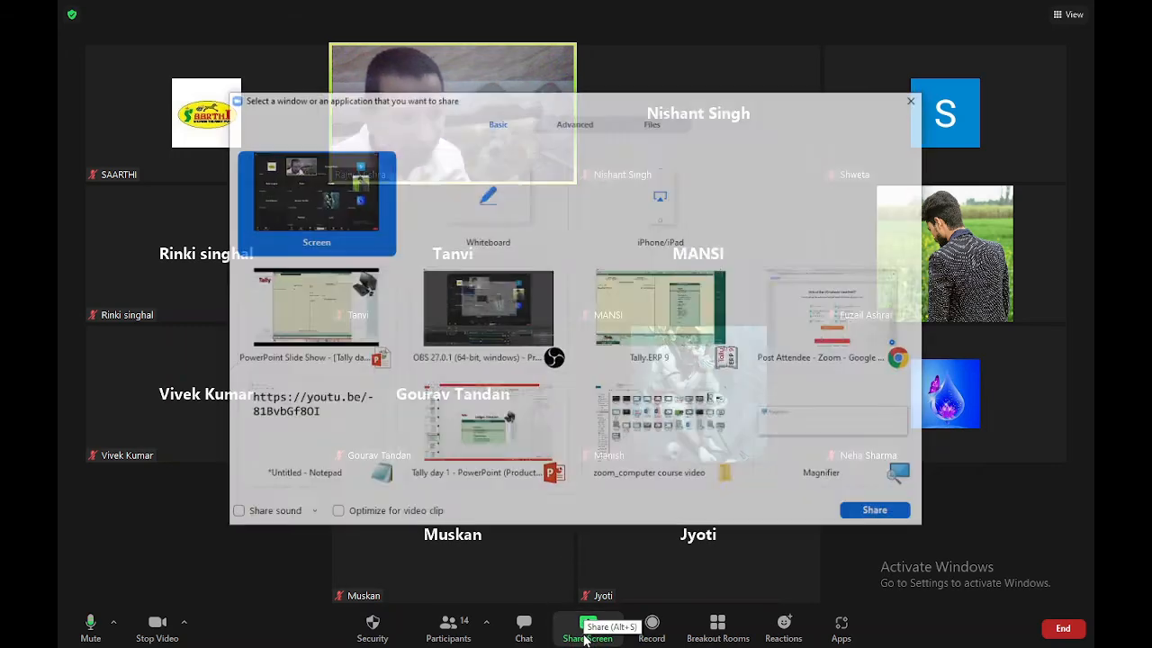
pyautogui.doubleClick(675, 273)
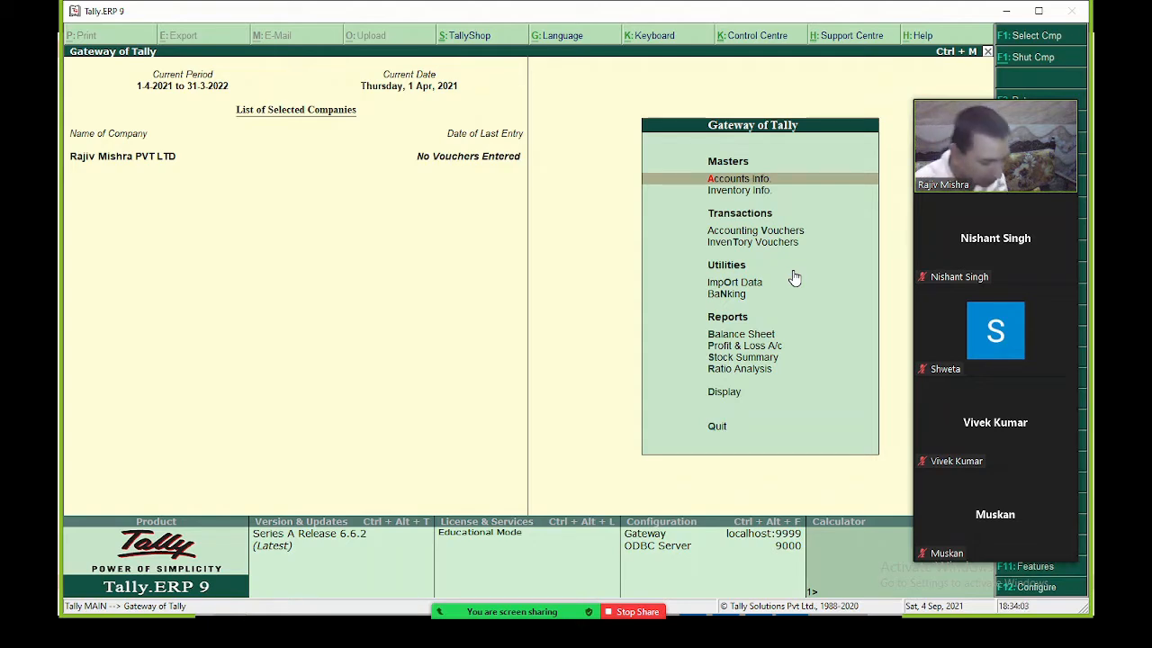
# Start creating a single ledger from the accounts masters and name it Rakesh Traders
pyautogui.press('Return')
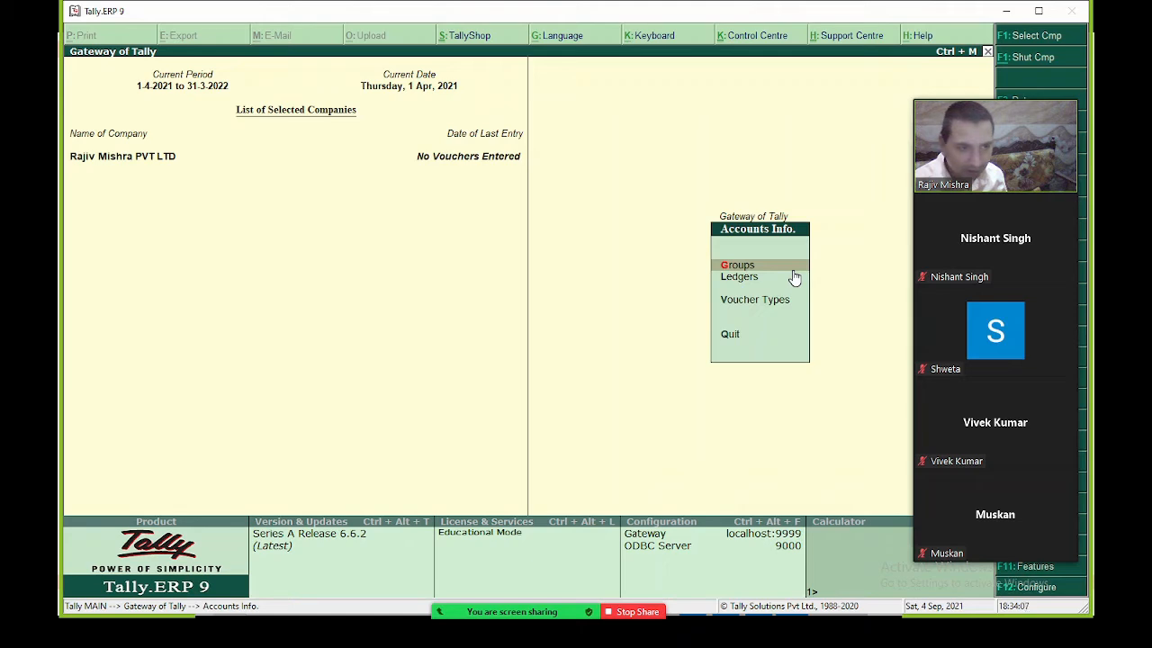
pyautogui.click(793, 276)
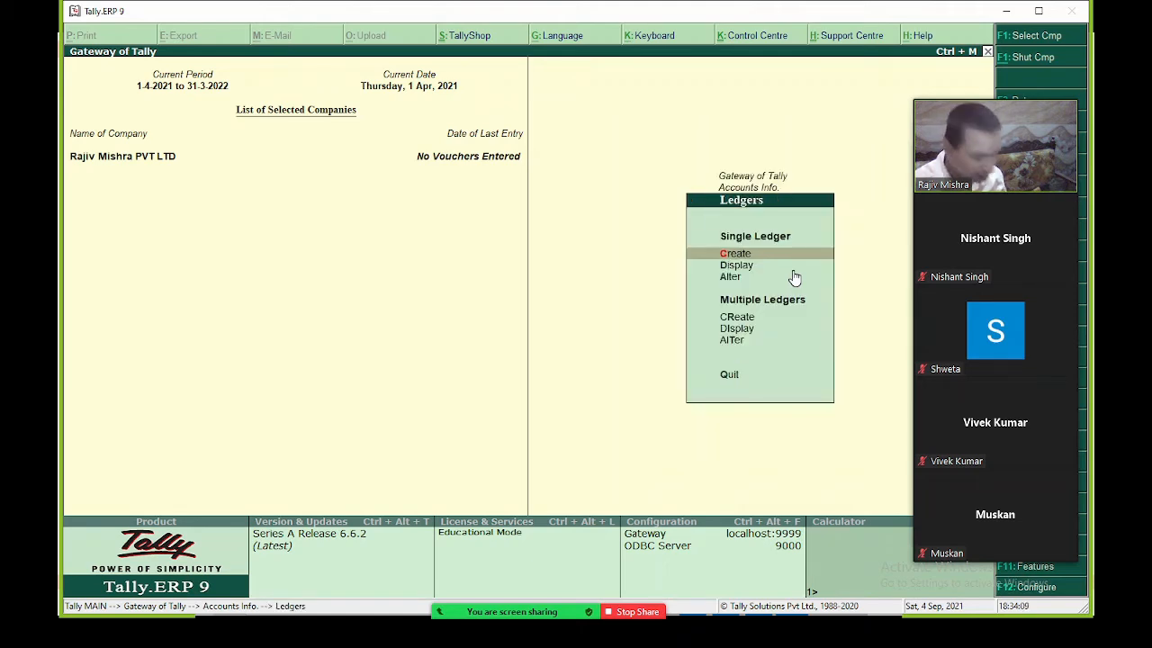
pyautogui.press('Return')
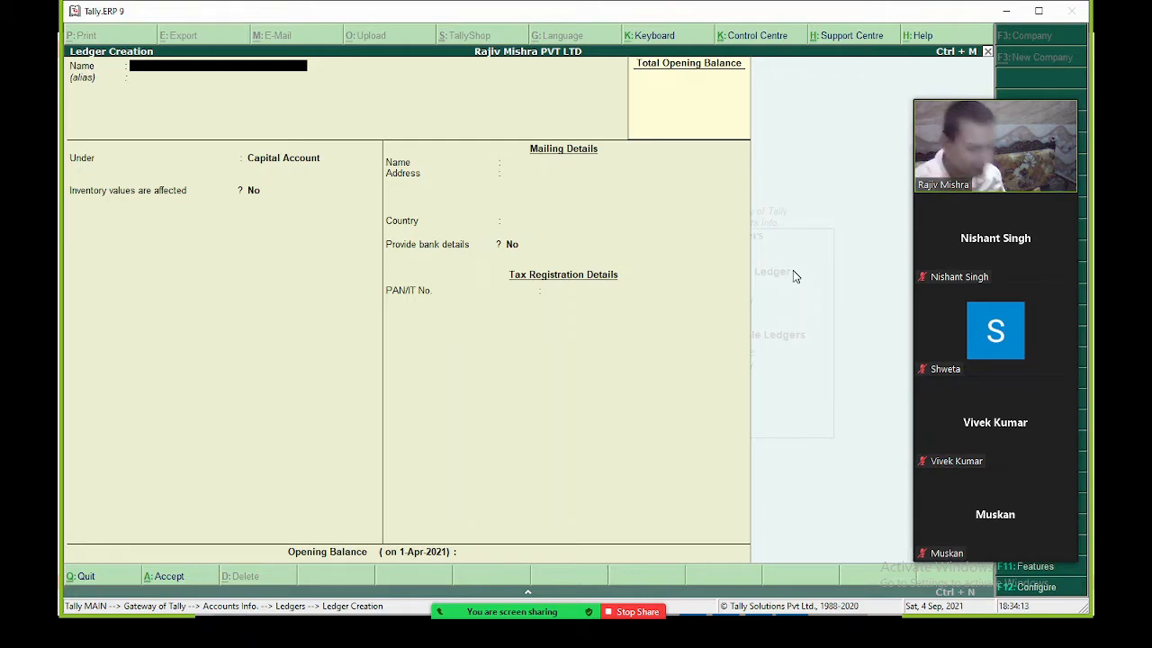
pyautogui.write('R')
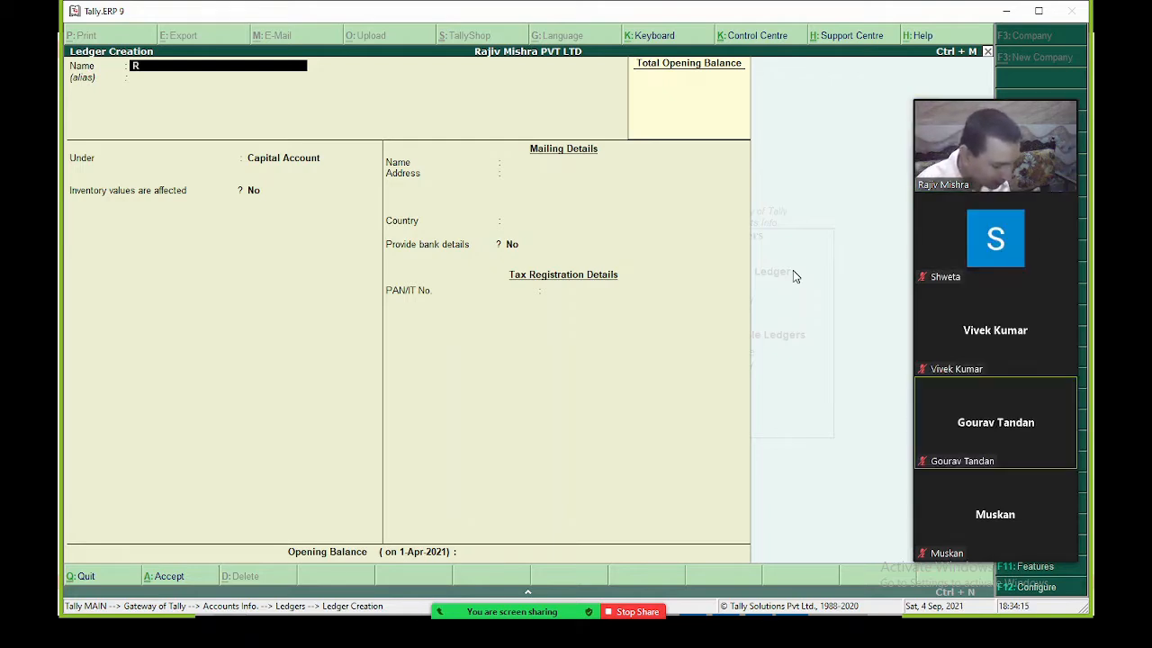
pyautogui.write('akesh Traders')
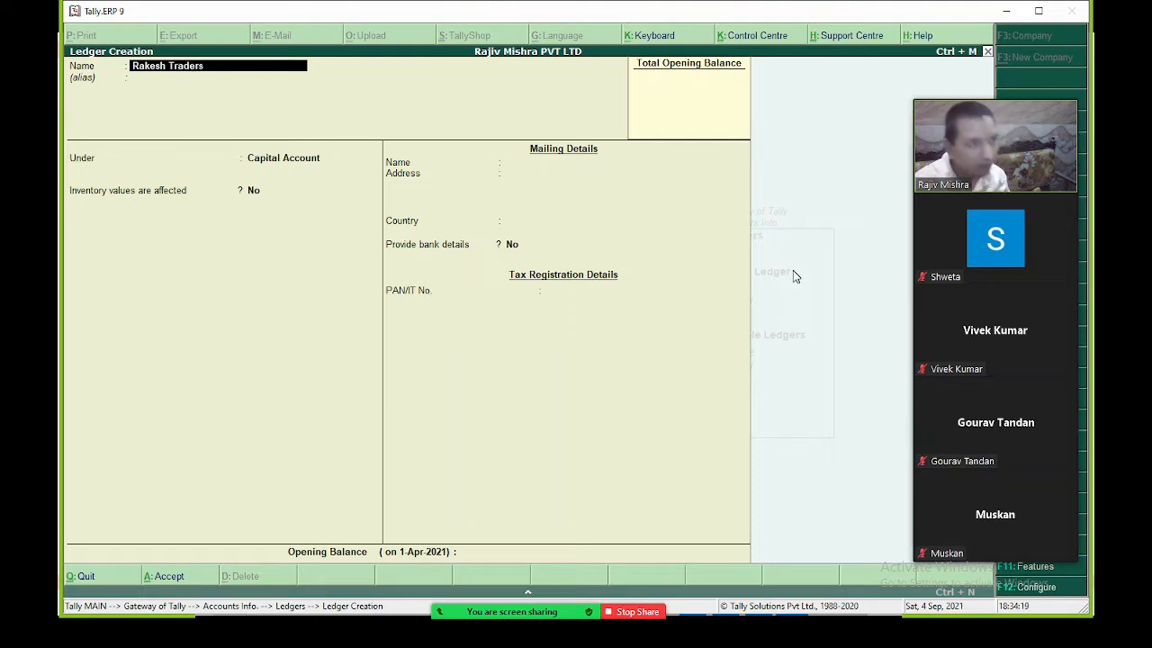
pyautogui.press('Return')
pyautogui.press('Return')
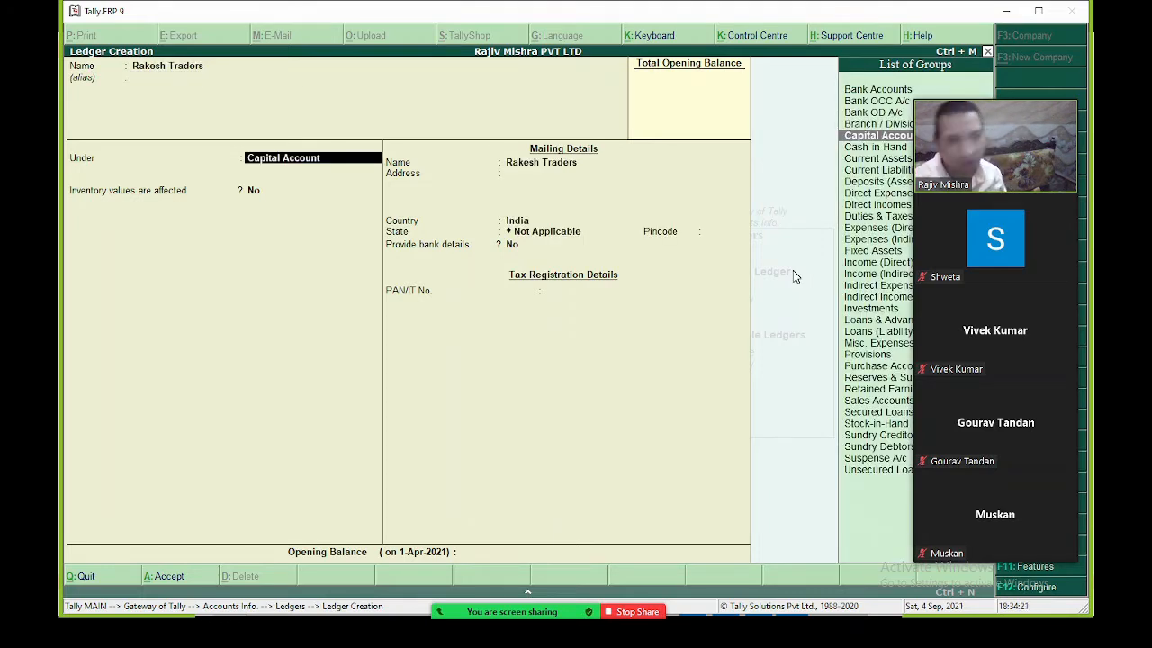
# Place the Rakesh Traders ledger under the Sundry Debtors group and keep bill-by-bill balances set to Yes
pyautogui.moveTo(1025, 173); pyautogui.dragTo(237, 430)
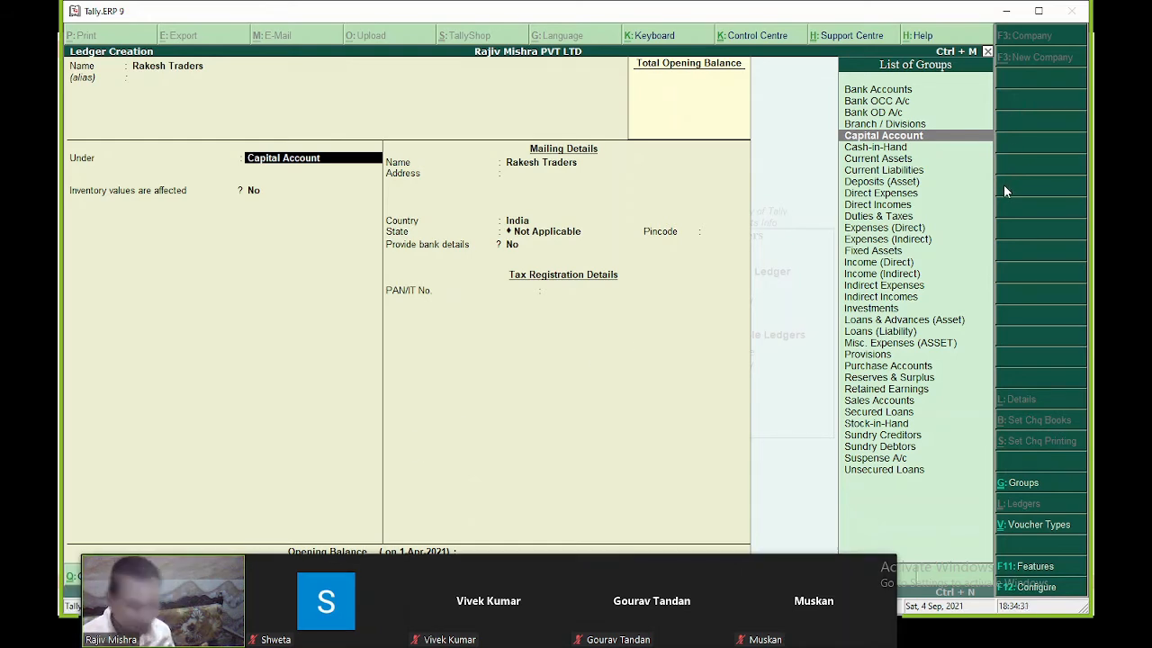
pyautogui.write('Su')
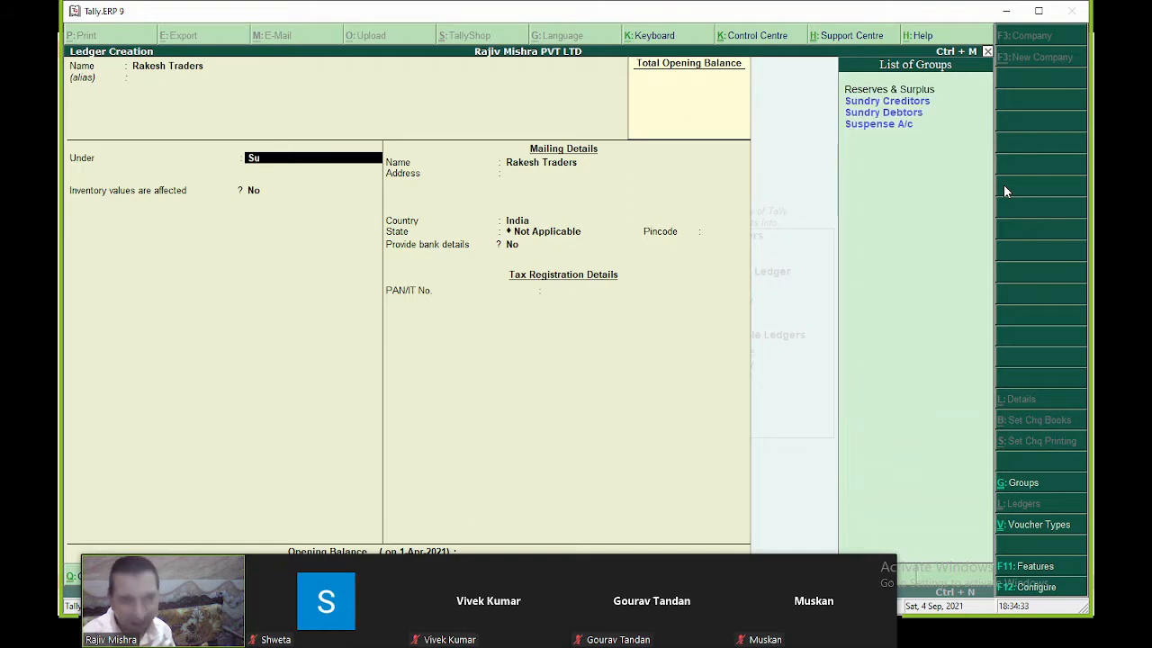
pyautogui.write('n')
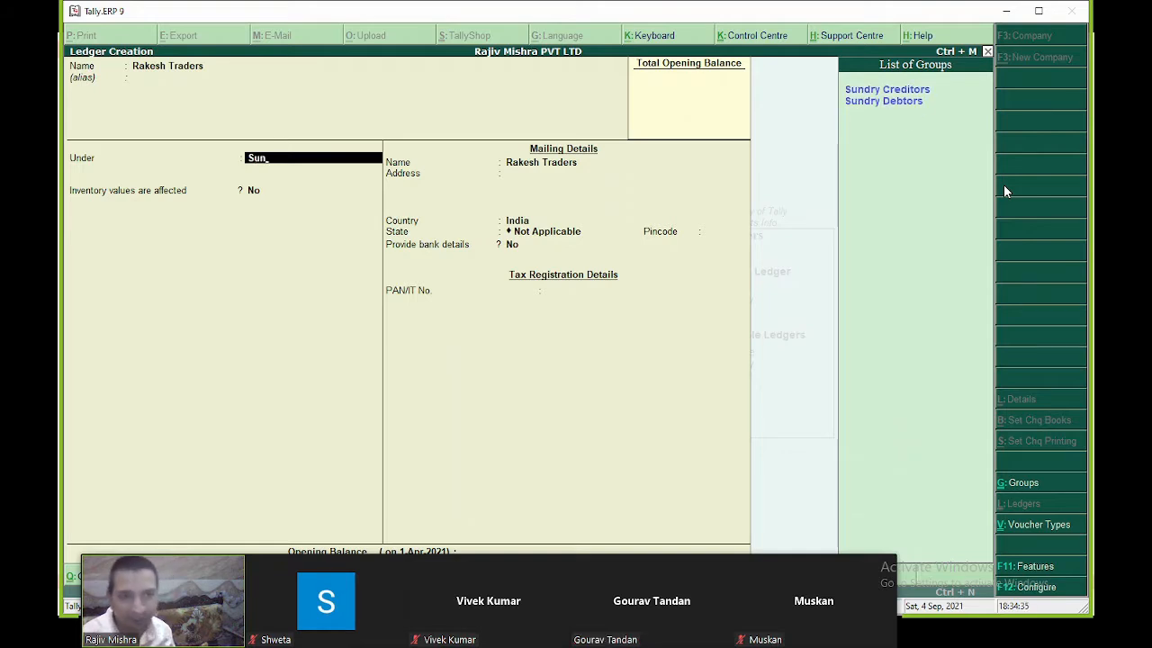
pyautogui.press('Down')
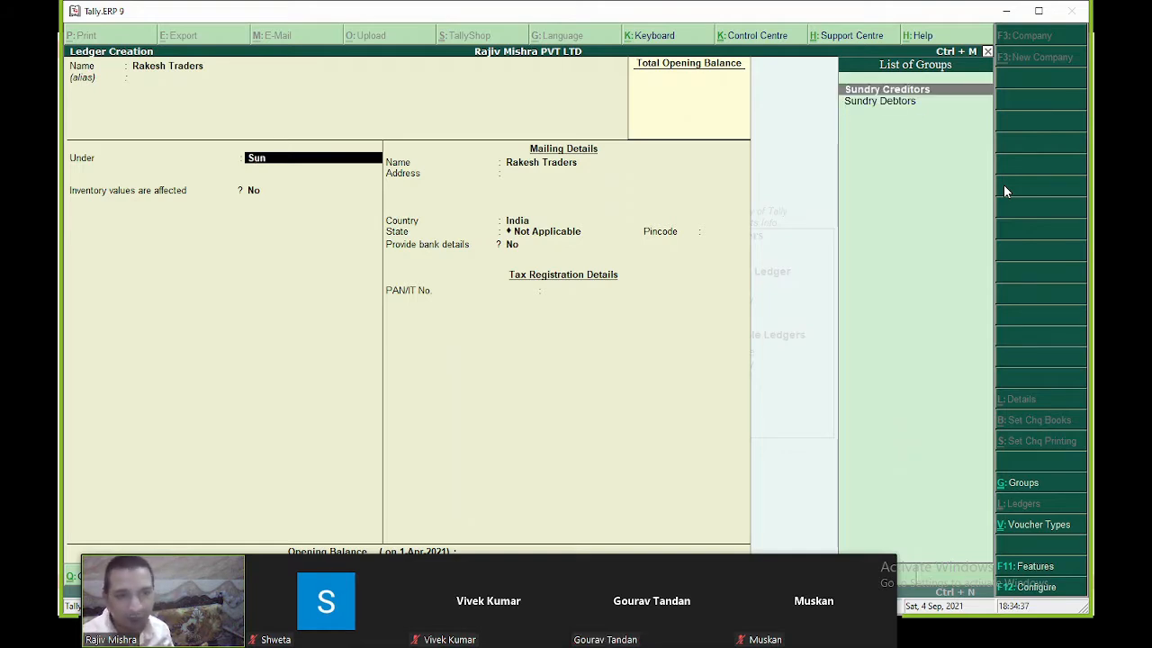
pyautogui.press('Down')
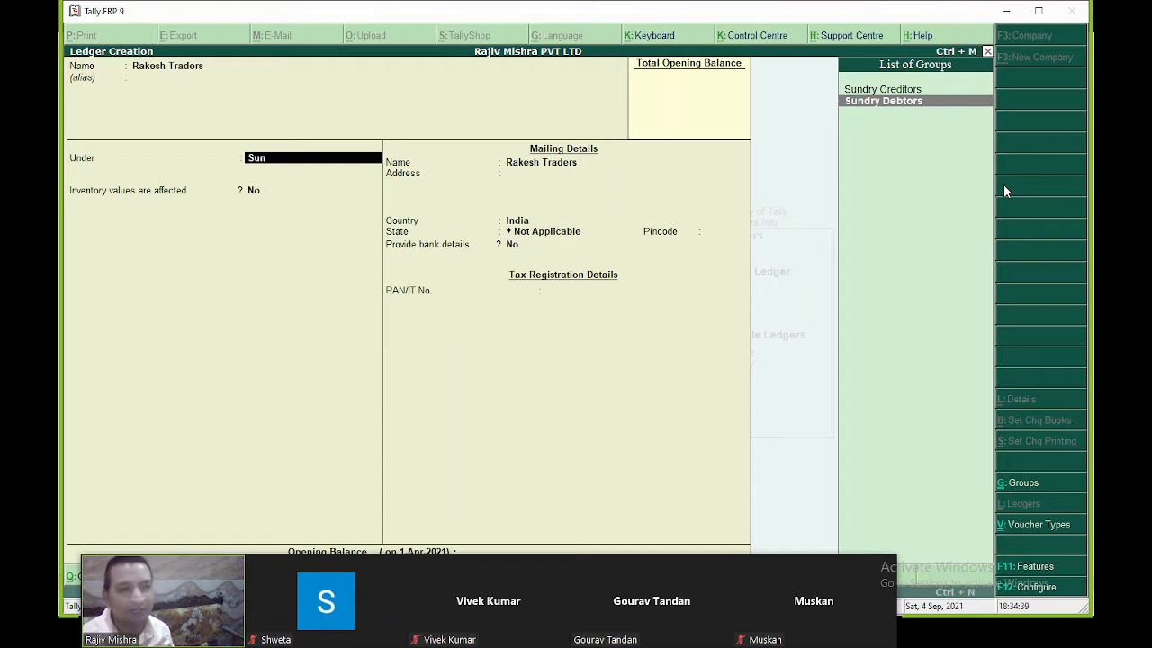
pyautogui.press('Return')
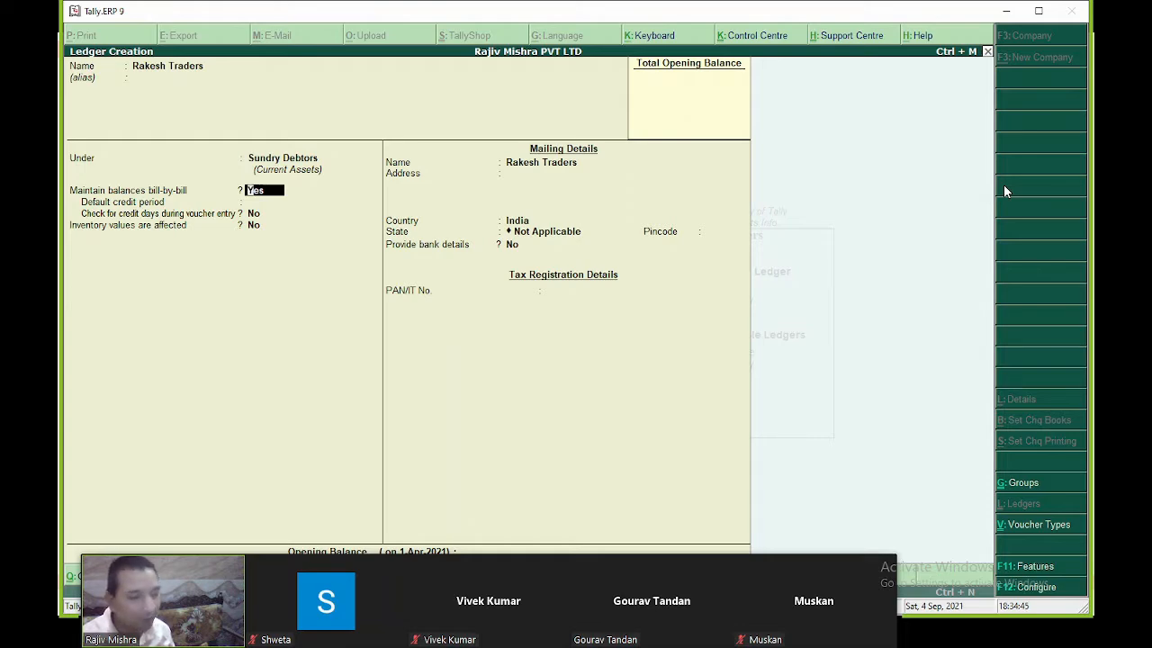
pyautogui.moveTo(563, 584); pyautogui.dragTo(1044, 286)
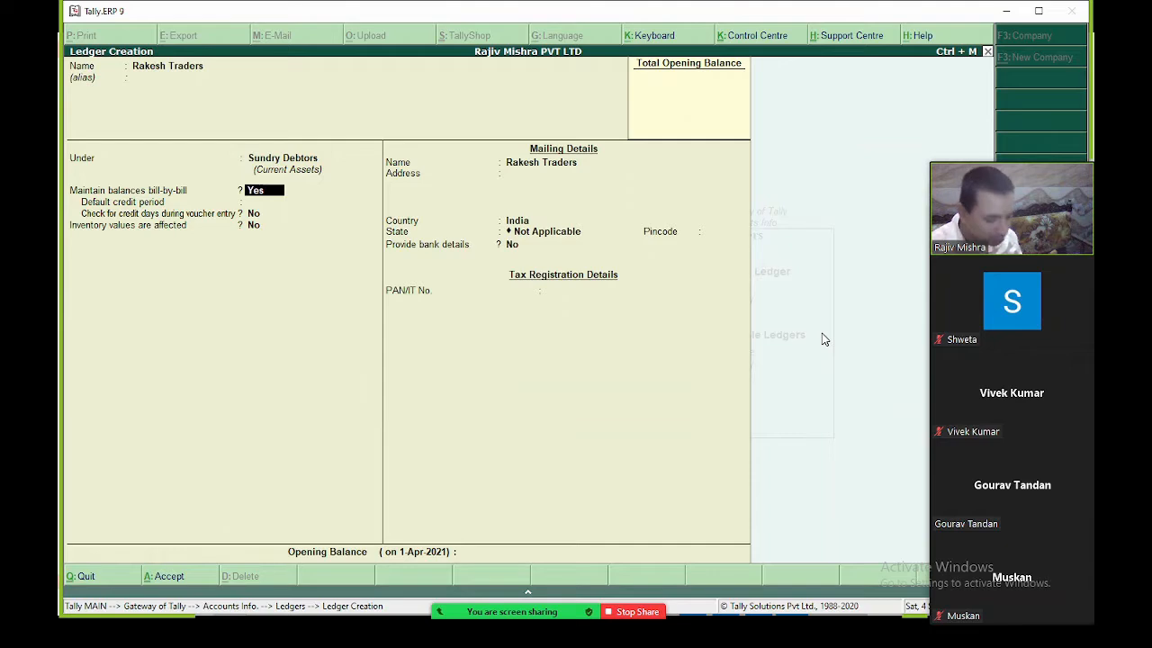
pyautogui.press('Return')
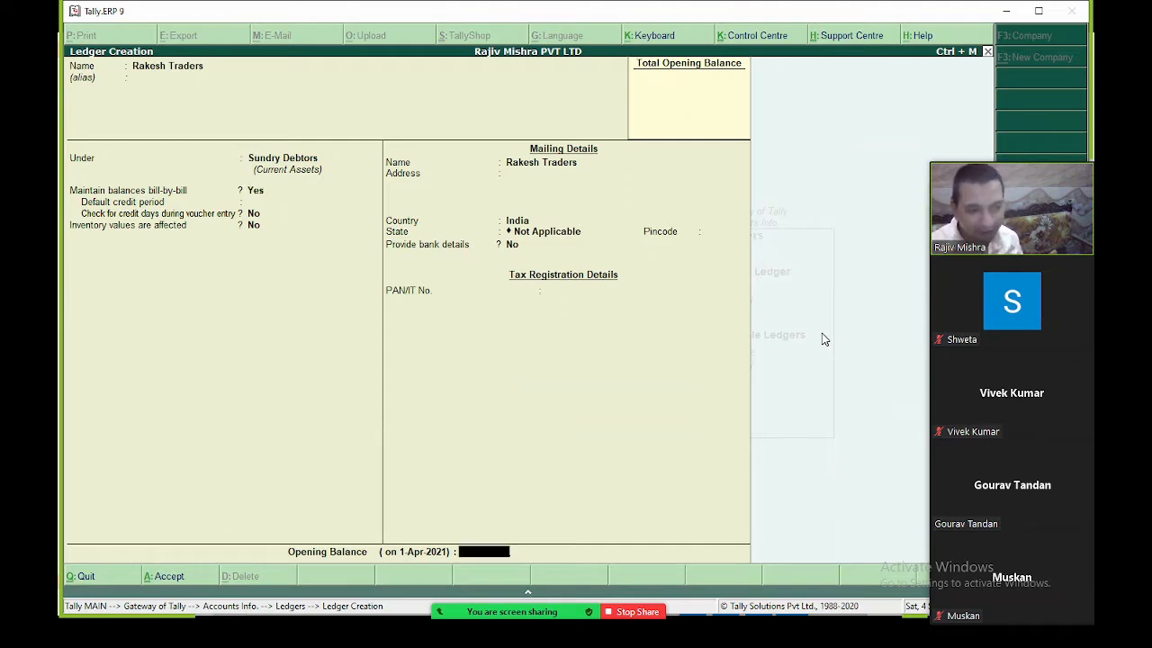
pyautogui.hotkey('ctrl', 'Home')
pyautogui.hotkey('ctrl', 'End')
pyautogui.hotkey('ctrl', 'Home')
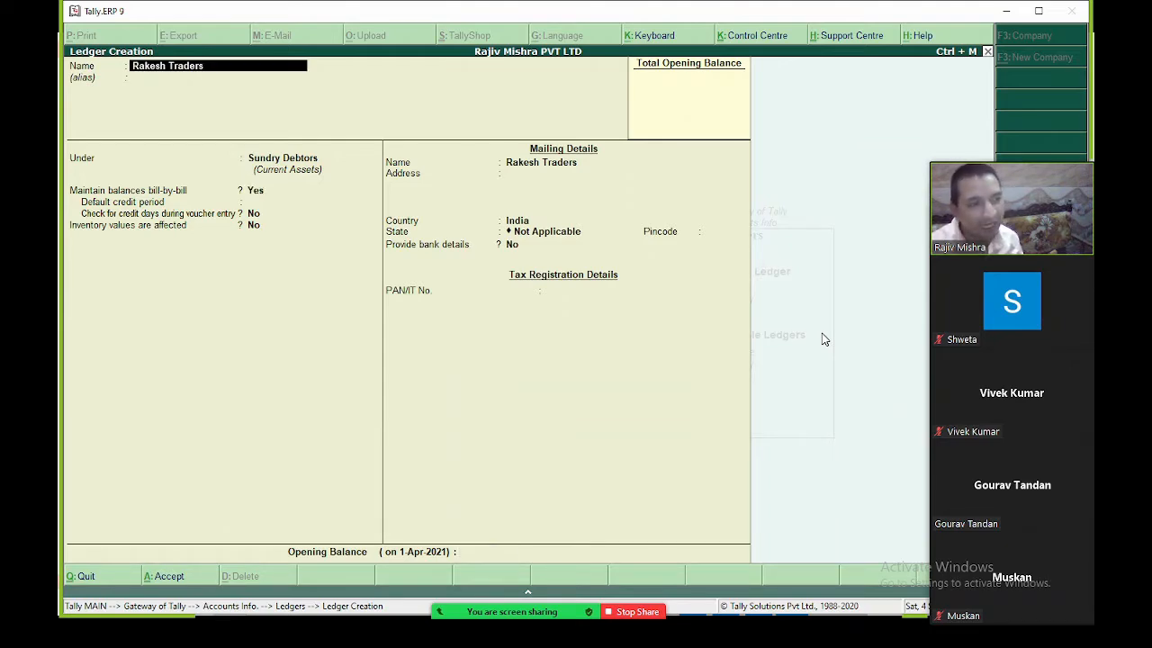
pyautogui.hotkey('ctrl', 'End')
pyautogui.hotkey('ctrl', 'Home')
pyautogui.hotkey('ctrl', 'End')
pyautogui.hotkey('ctrl', 'Home')
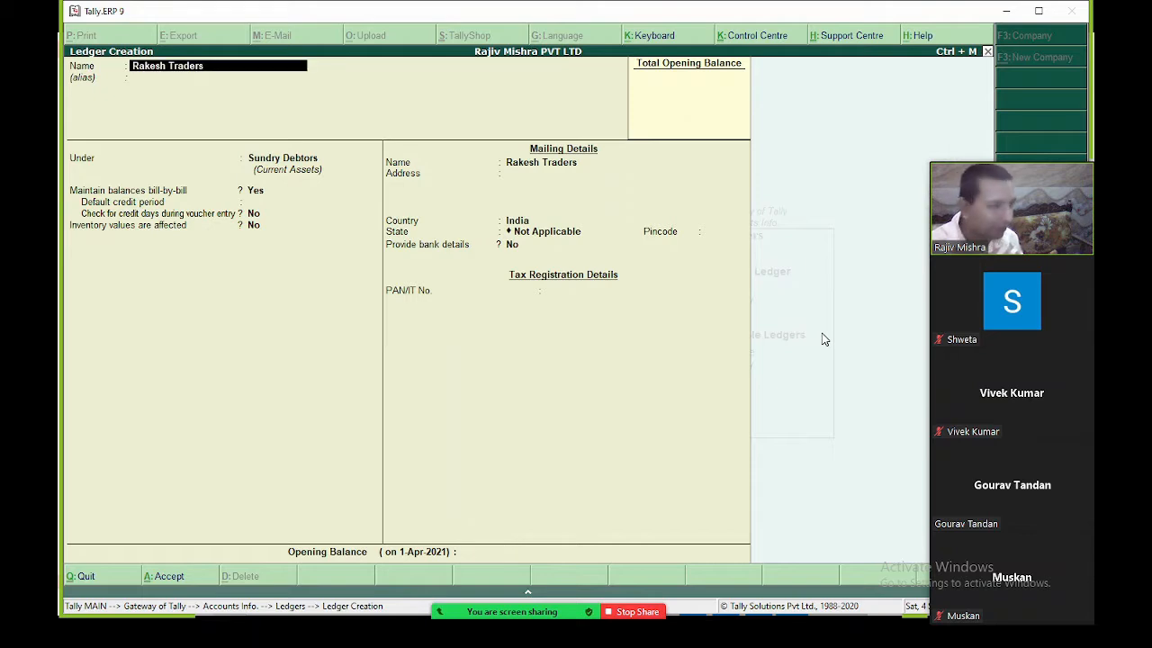
pyautogui.hotkey('ctrl', 'End')
pyautogui.hotkey('ctrl', 'Home')
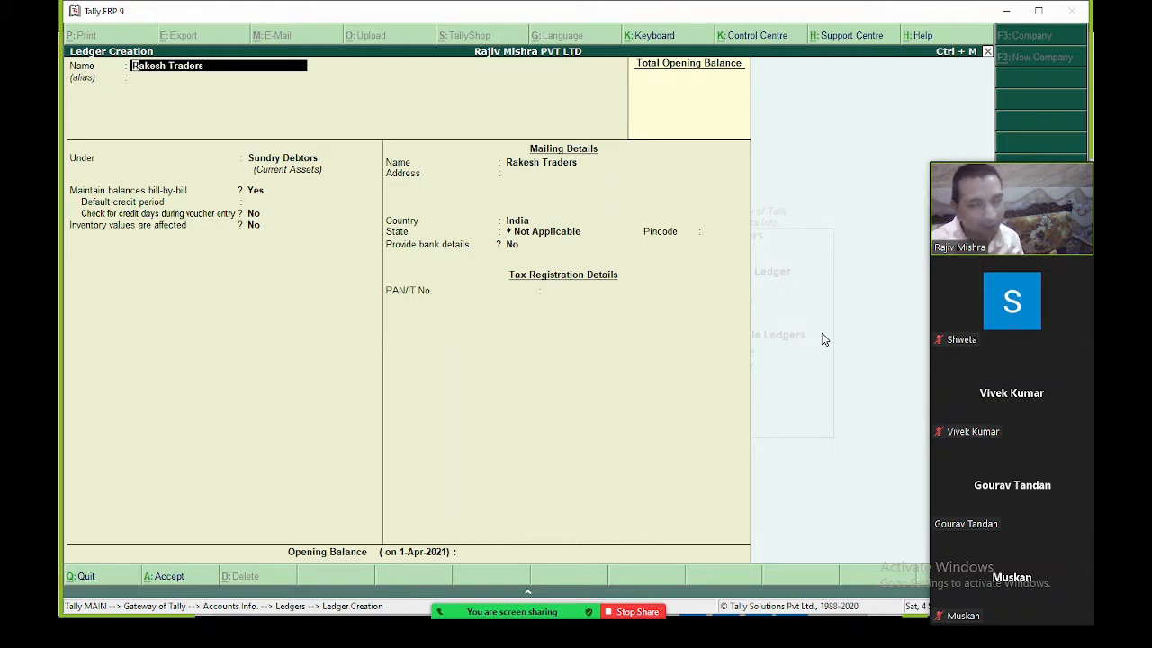
pyautogui.hotkey('ctrl', 'End')
pyautogui.hotkey('ctrl', 'Home')
pyautogui.hotkey('ctrl', 'End')
pyautogui.hotkey('ctrl', 'Home')
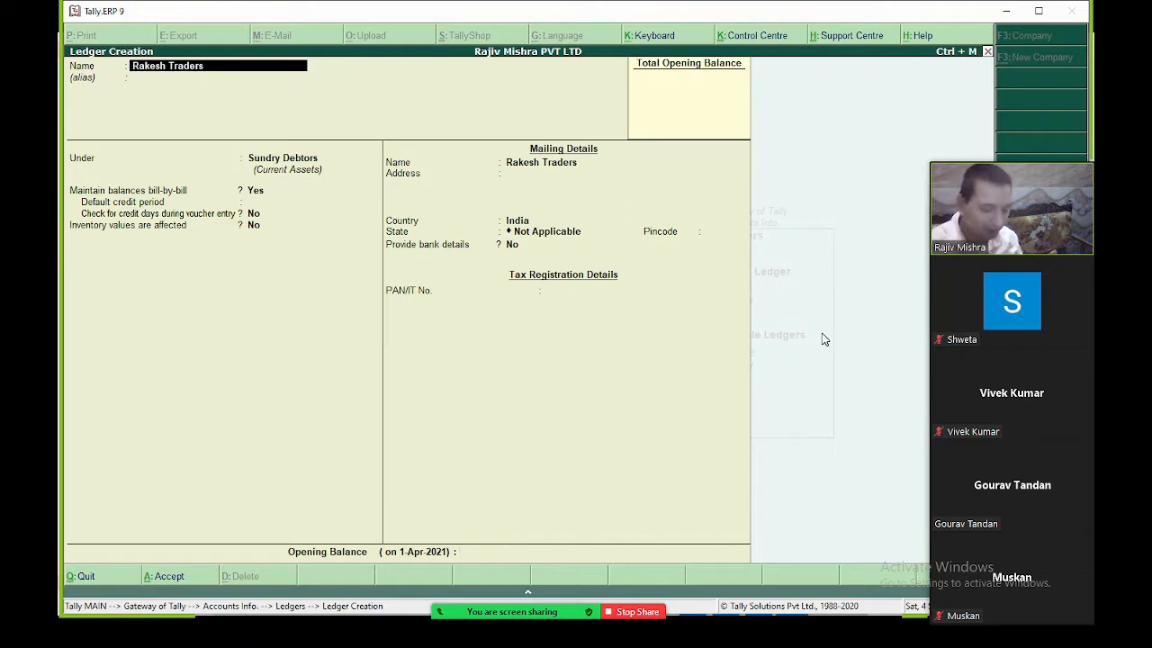
# Keep the Sundry Debtors group and save the Rakesh Traders ledger
pyautogui.press('Return')
pyautogui.press('Return')
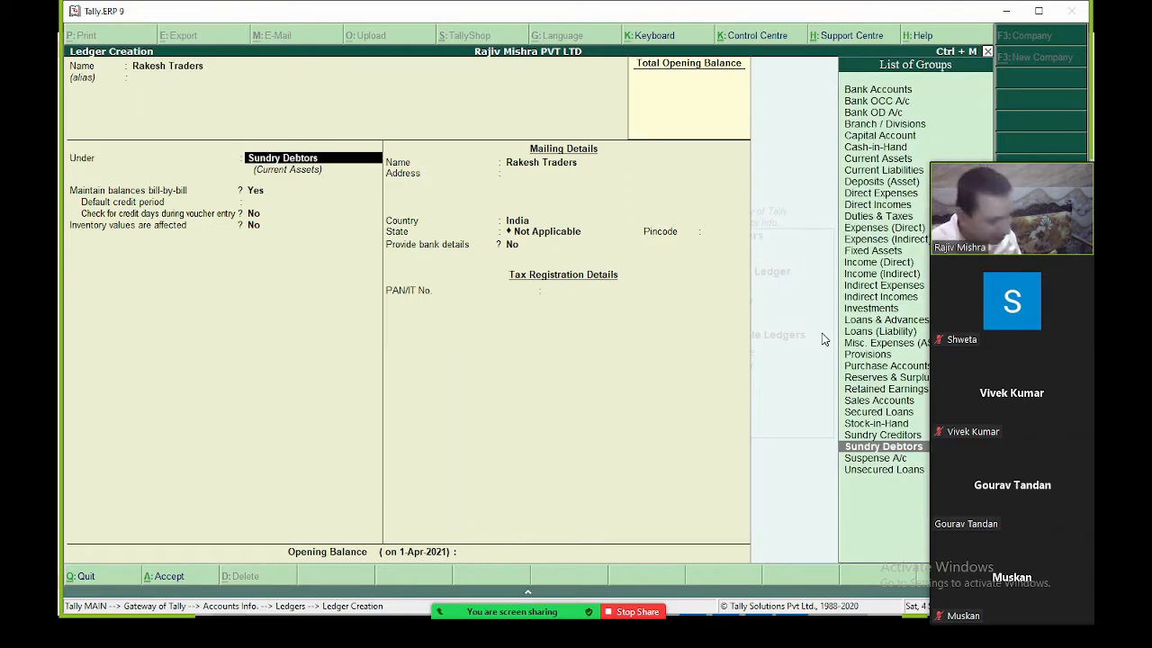
pyautogui.hotkey('ctrl', 'a')
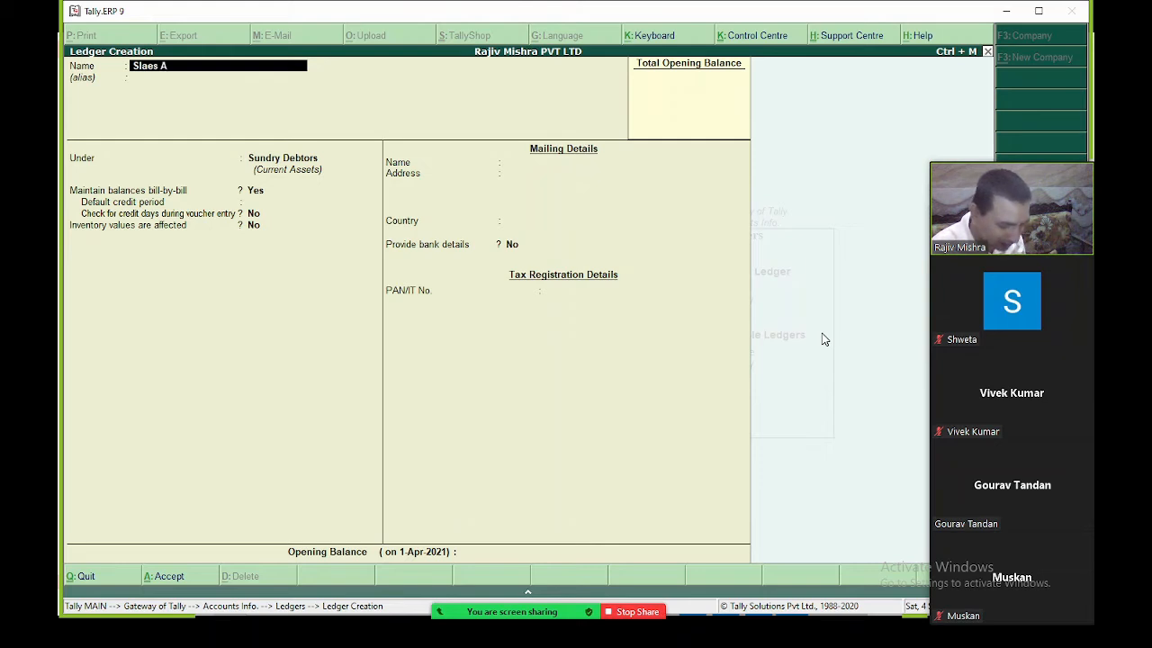
# Create a ledger named "Slaes A/c" under the Sales Accounts group and save it
pyautogui.press('Return')
pyautogui.press('Return')
pyautogui.write('Sales')
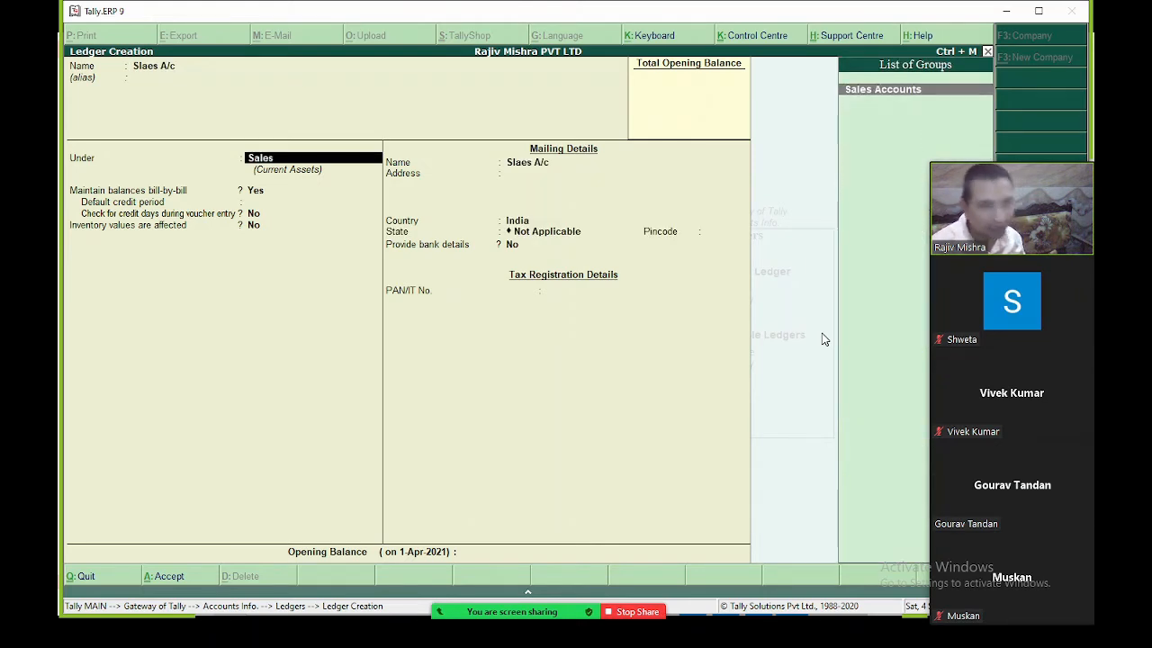
pyautogui.press('Return')
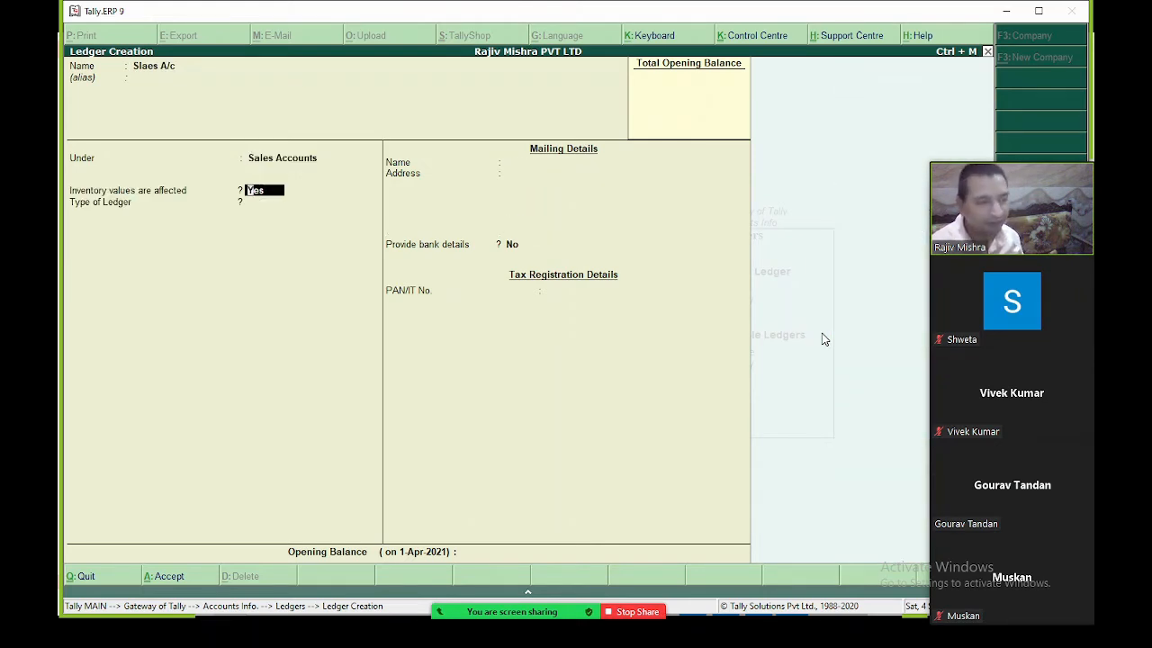
pyautogui.hotkey('ctrl', 'a')
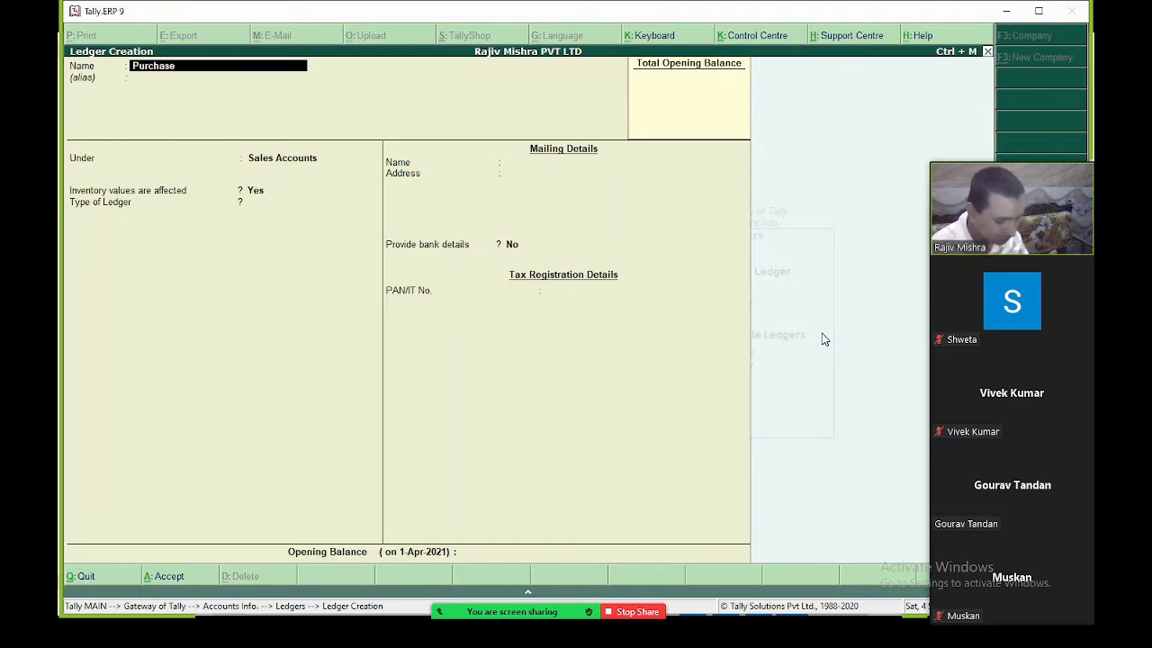
# Create a ledger named "Purchase A/c" under the Purchase Accounts group and save it
pyautogui.press('Return')
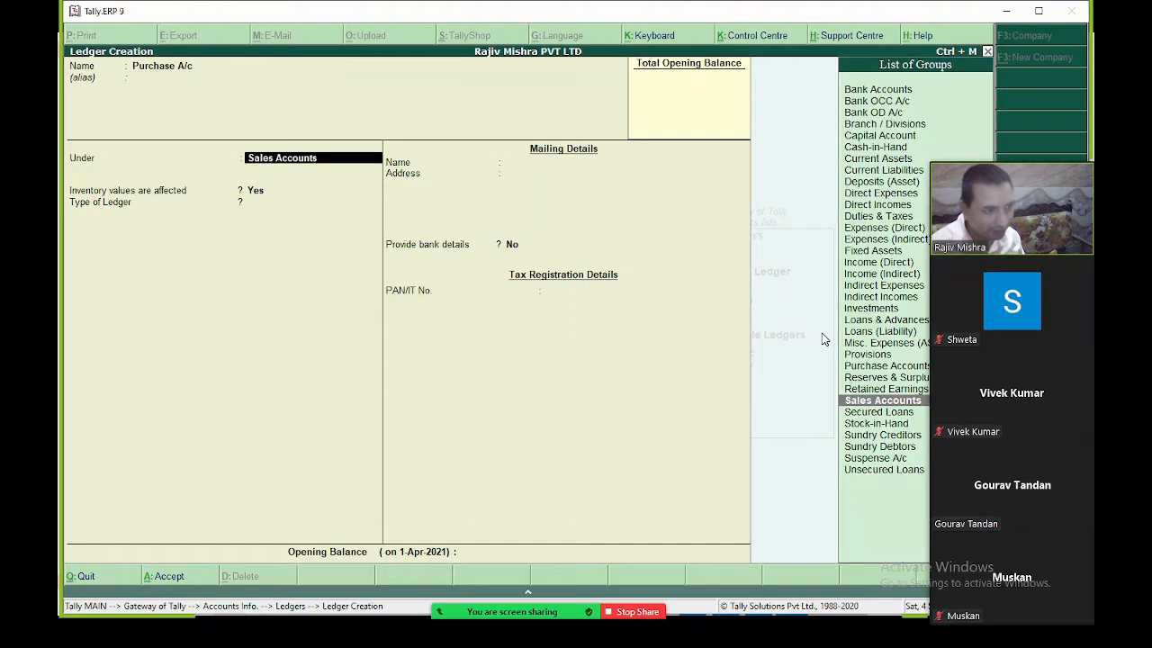
pyautogui.write('Purc')
pyautogui.press('Return')
pyautogui.hotkey('ctrl', 'a')
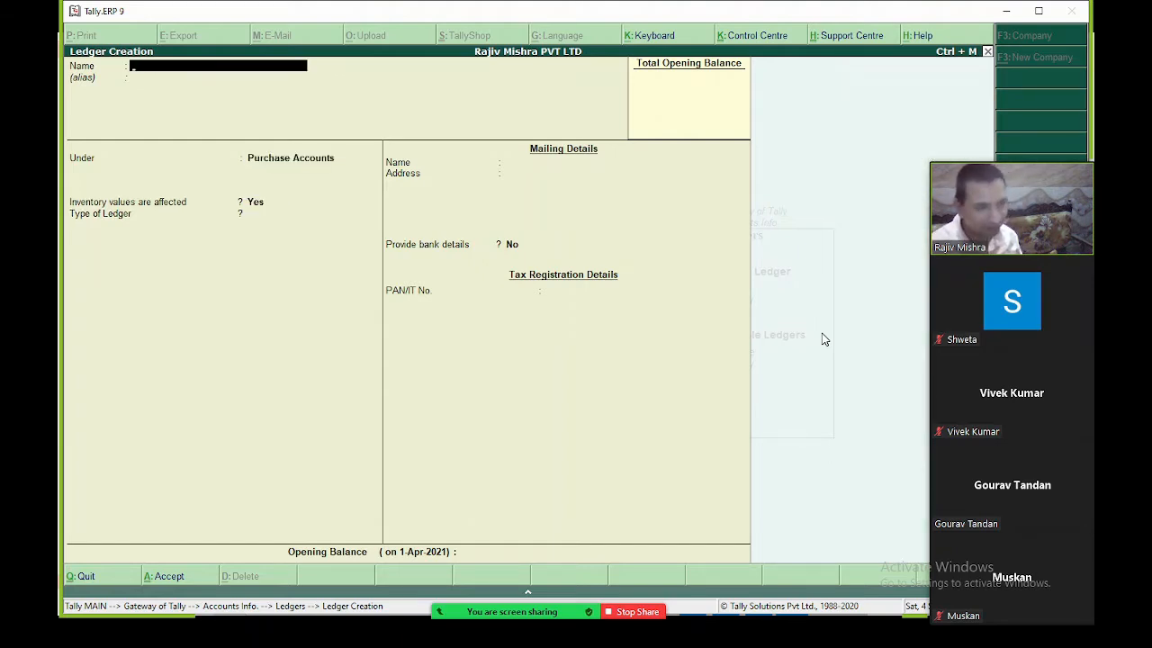
# Stop the Zoom screen share and restart it with the Tally.ERP 9 window
pyautogui.click(639, 612)
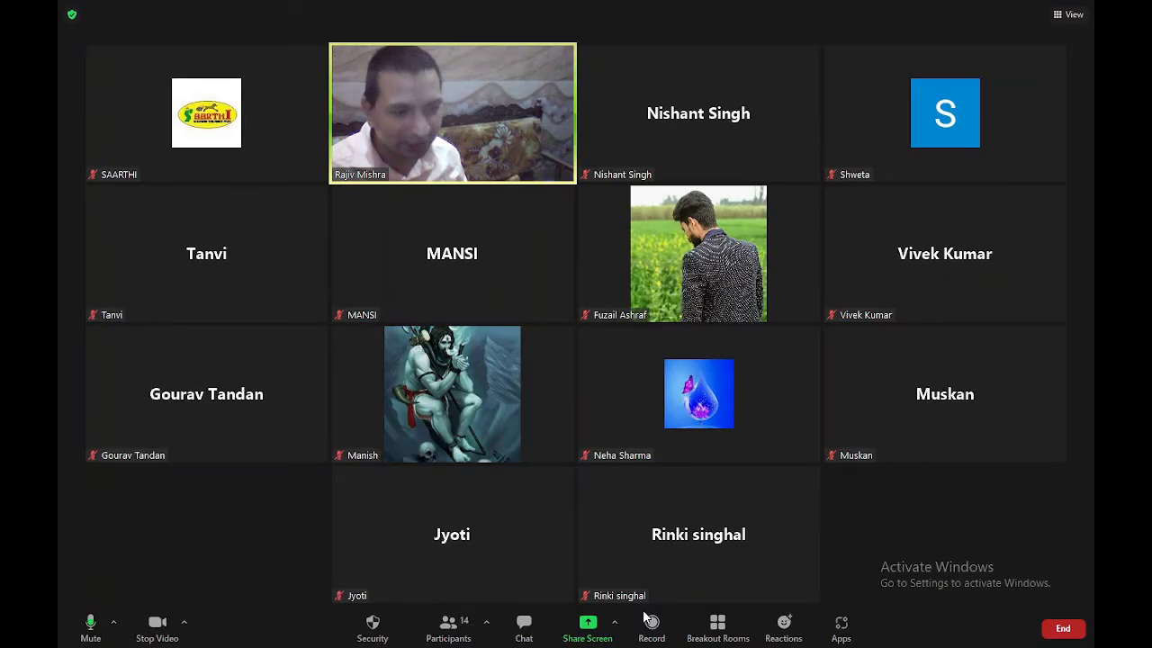
pyautogui.click(588, 625)
pyautogui.doubleClick(315, 373)
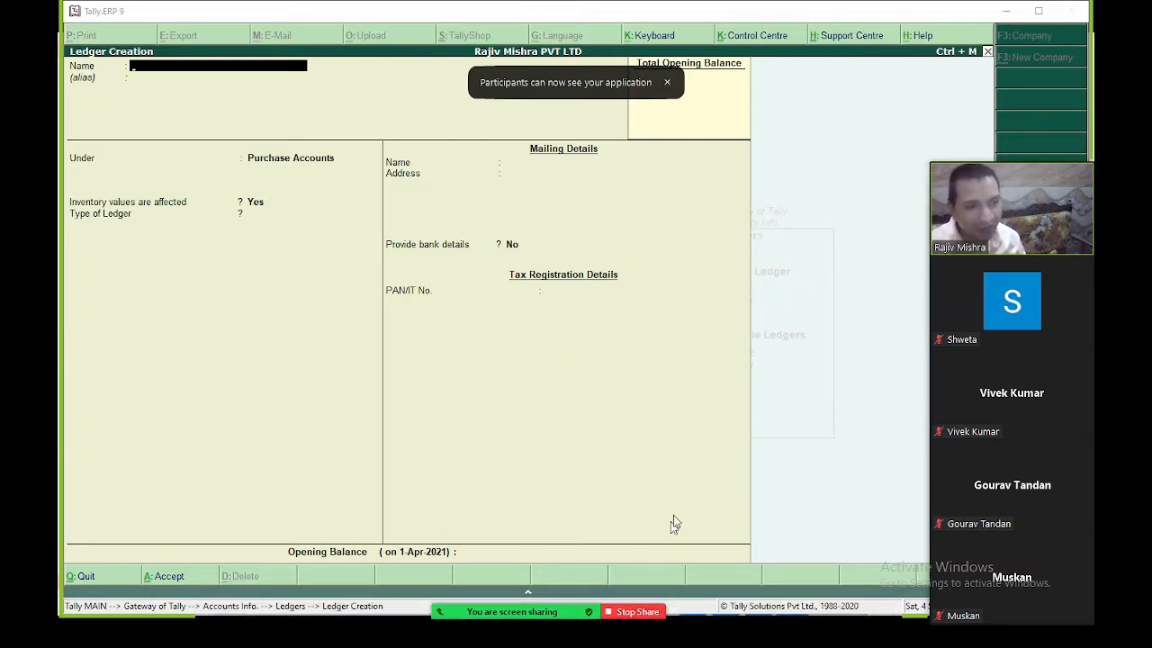
# Quit the blank ledger creation form, view the list of existing ledgers and return to the ledger options
pyautogui.press('Escape')
pyautogui.press('y')
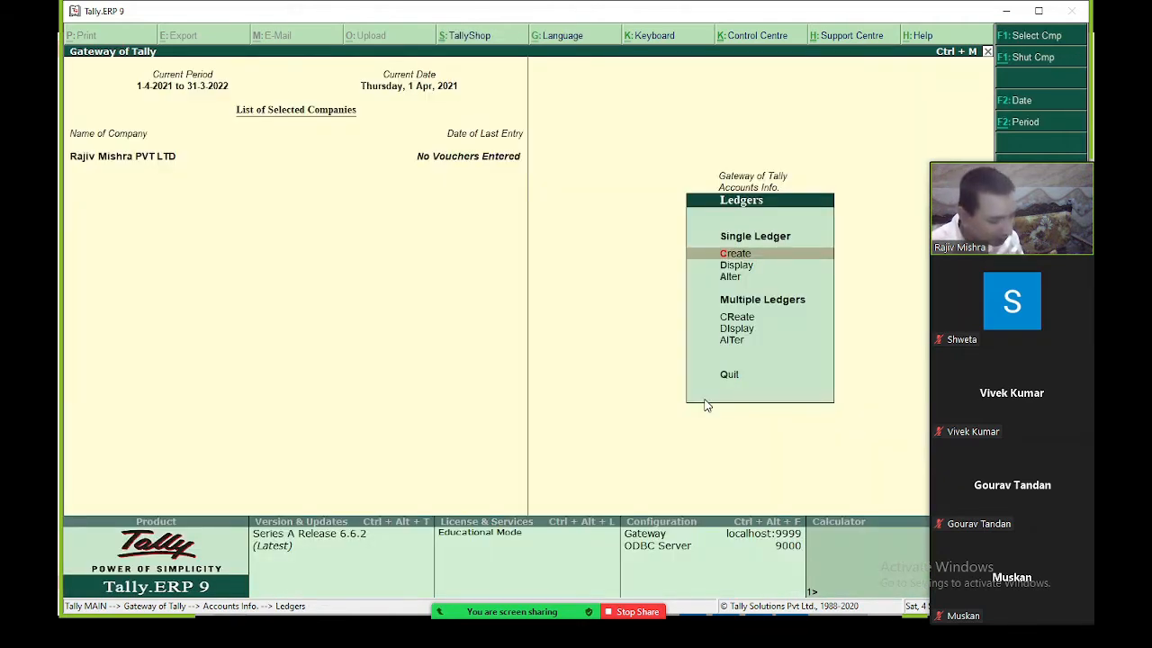
pyautogui.press('a')
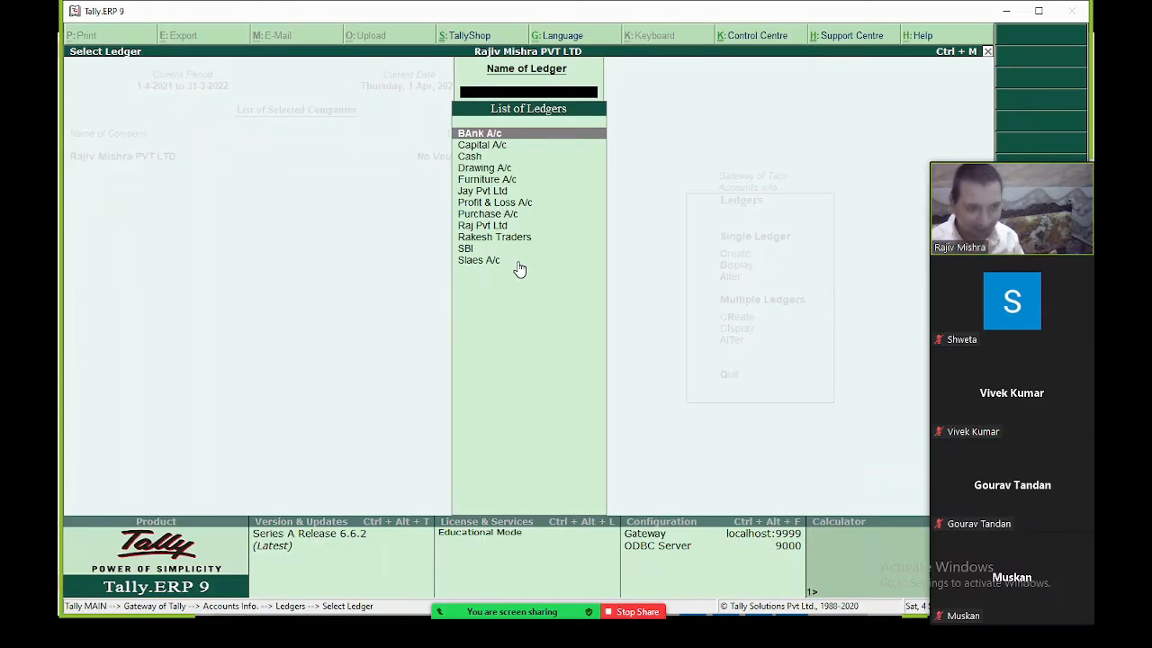
pyautogui.press('Escape')
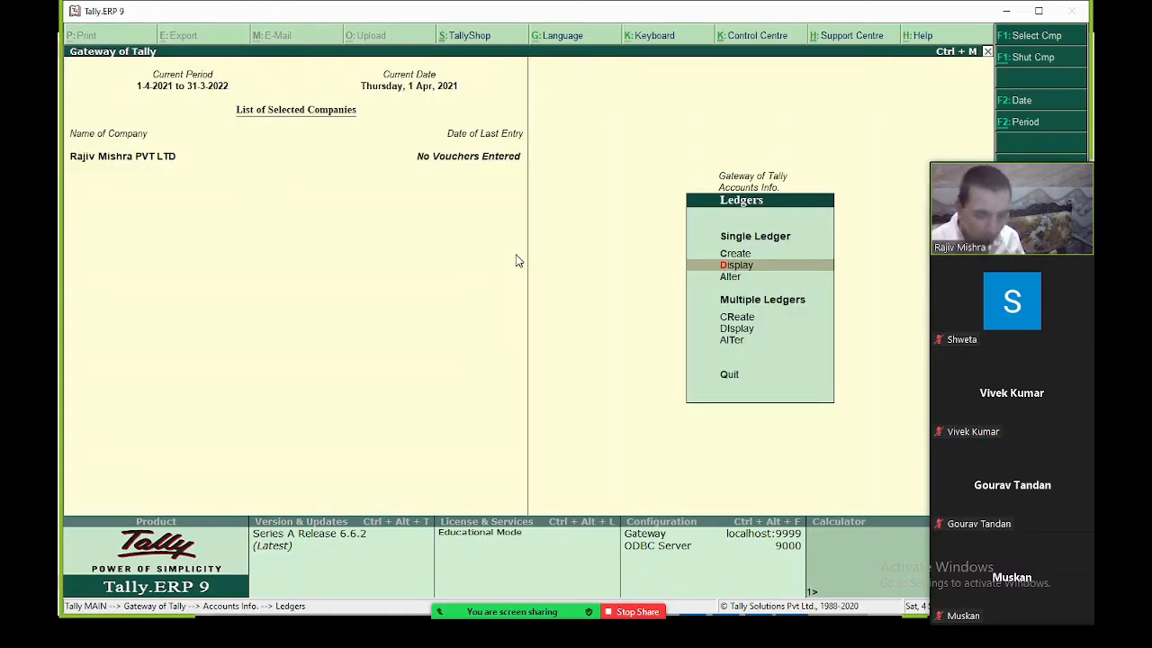
# Alter the SBI ledger under Single Ledger, renaming it "SBI Pvt LTd", and save the change
pyautogui.press('Return')
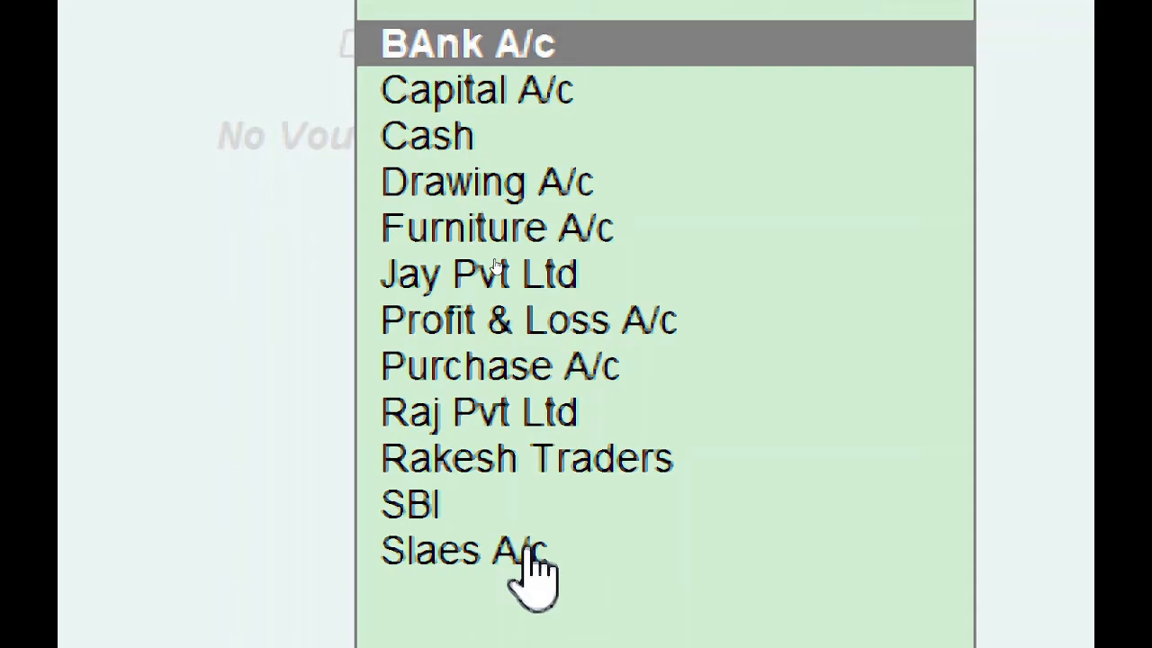
pyautogui.click(432, 502)
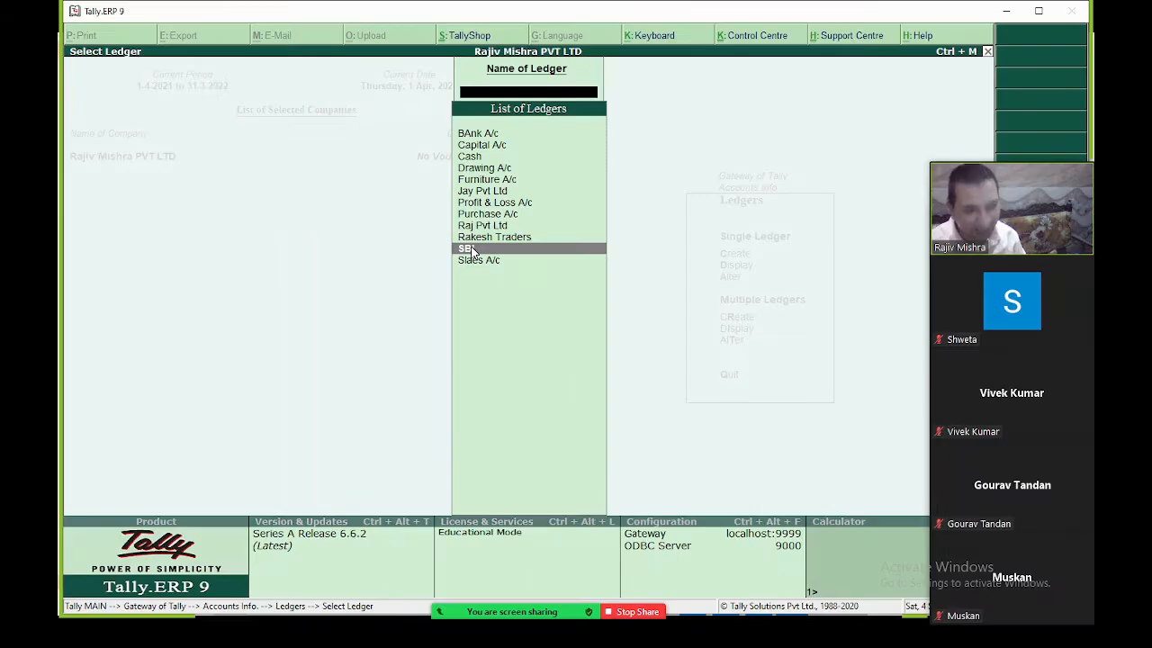
pyautogui.press('Return')
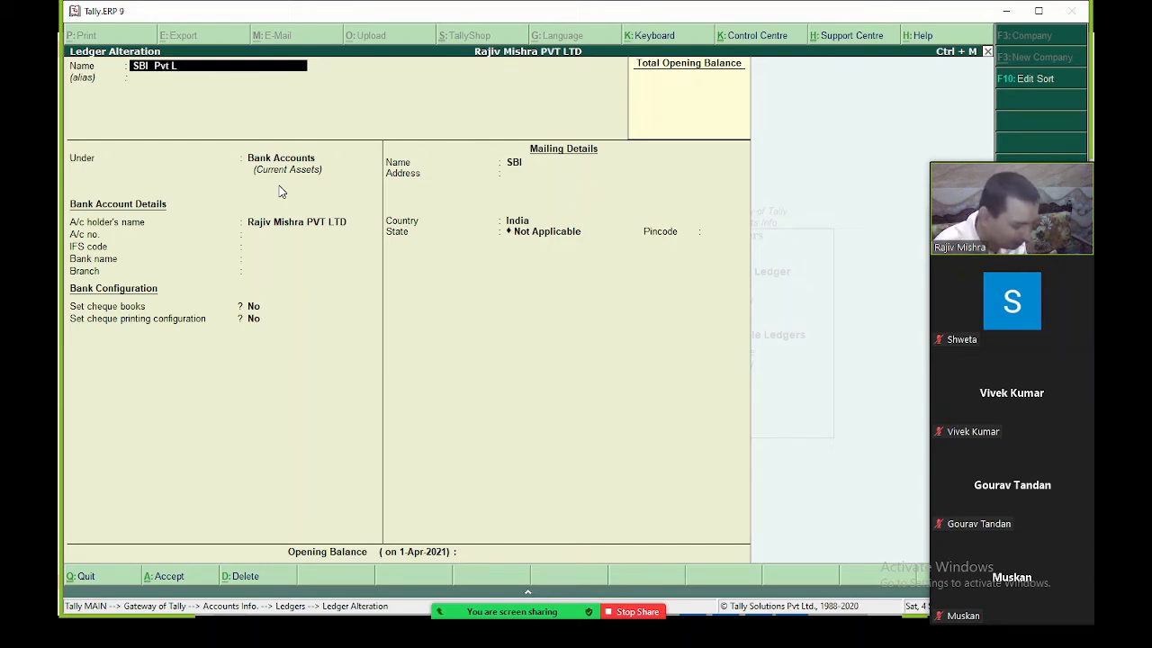
pyautogui.hotkey('ctrl', 'a')
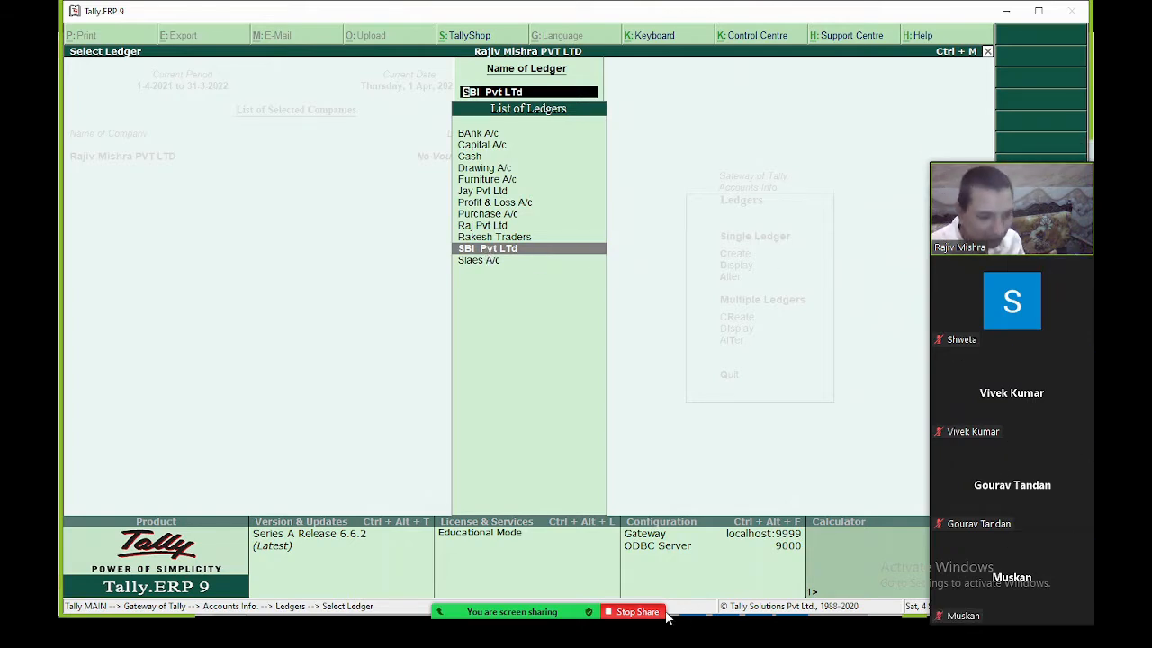
# Switch the Zoom screen share to the "Tally day 1" PowerPoint slide show, advance it and turn off the camera video
pyautogui.click(635, 611)
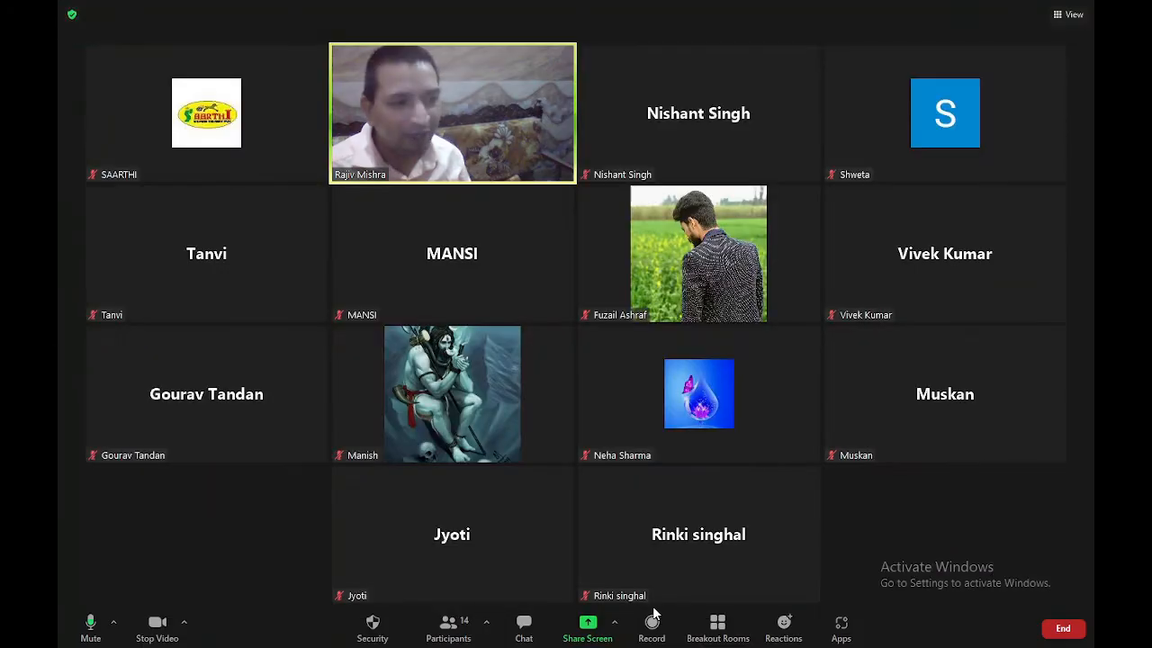
pyautogui.click(588, 627)
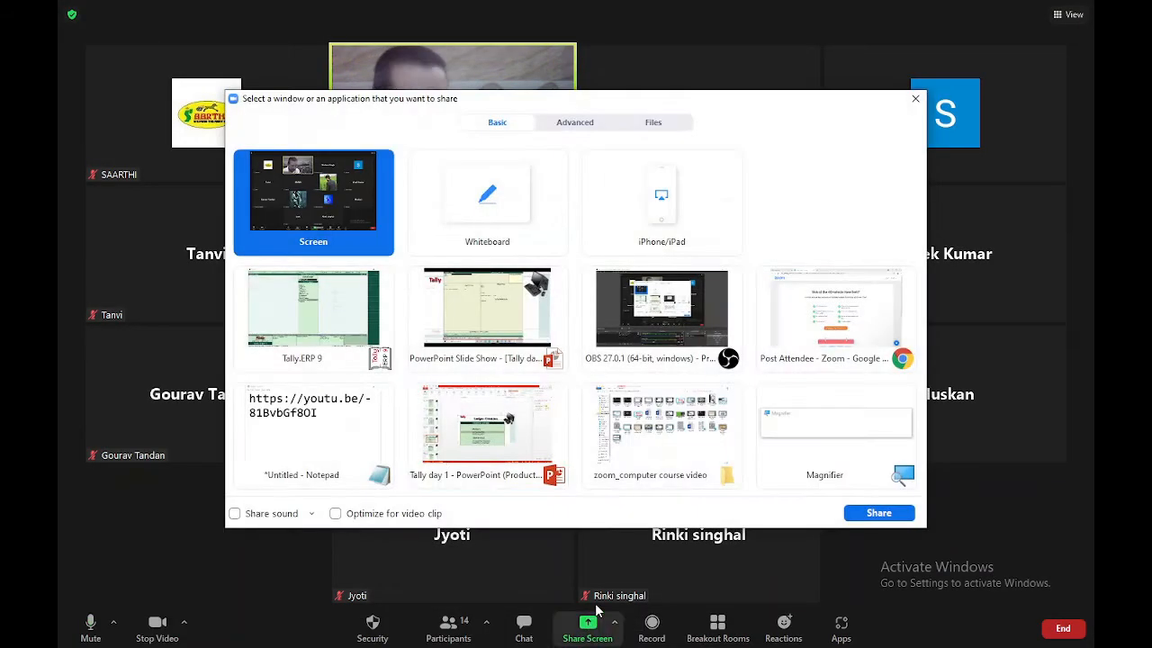
pyautogui.doubleClick(451, 332)
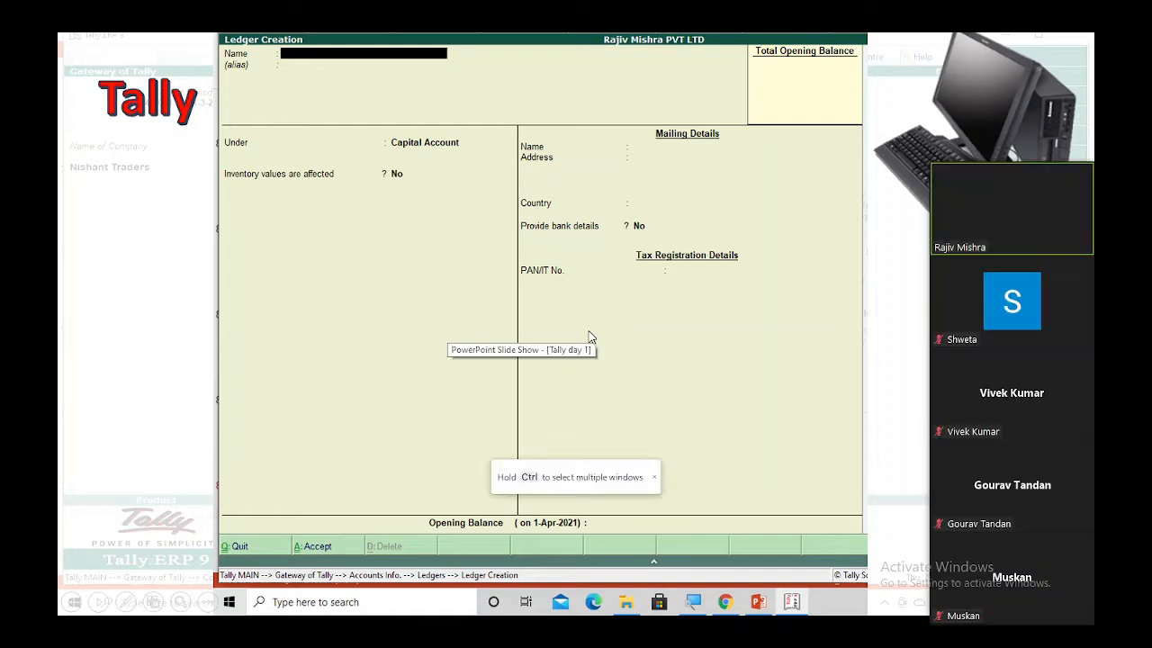
pyautogui.click(621, 330)
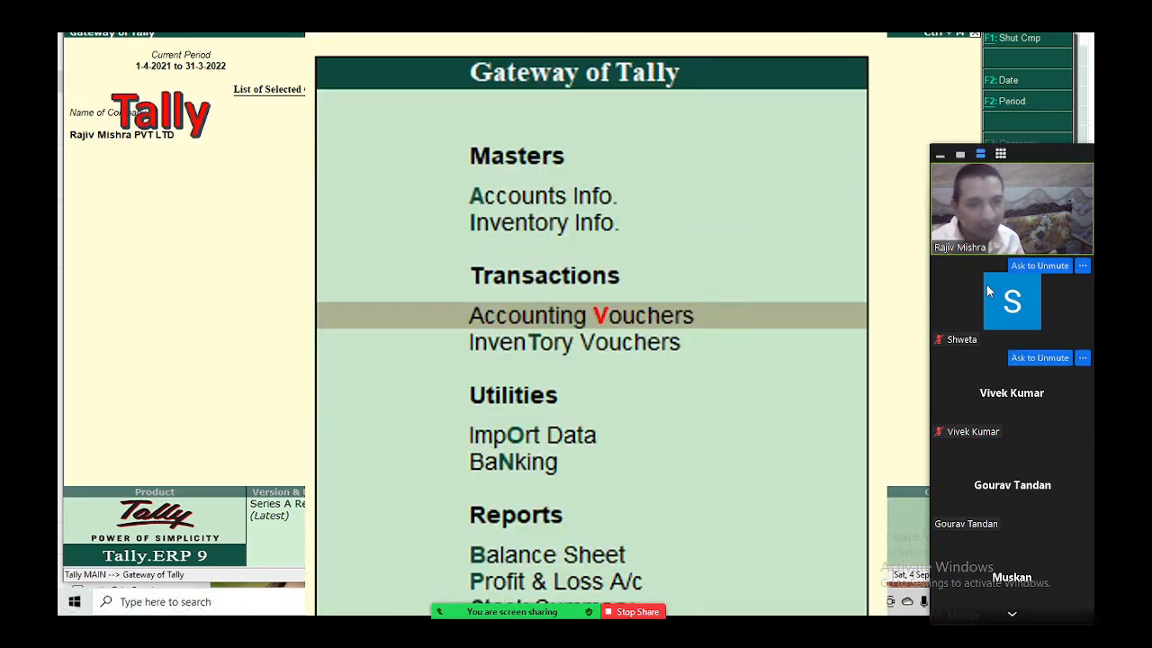
pyautogui.moveTo(453, 621)
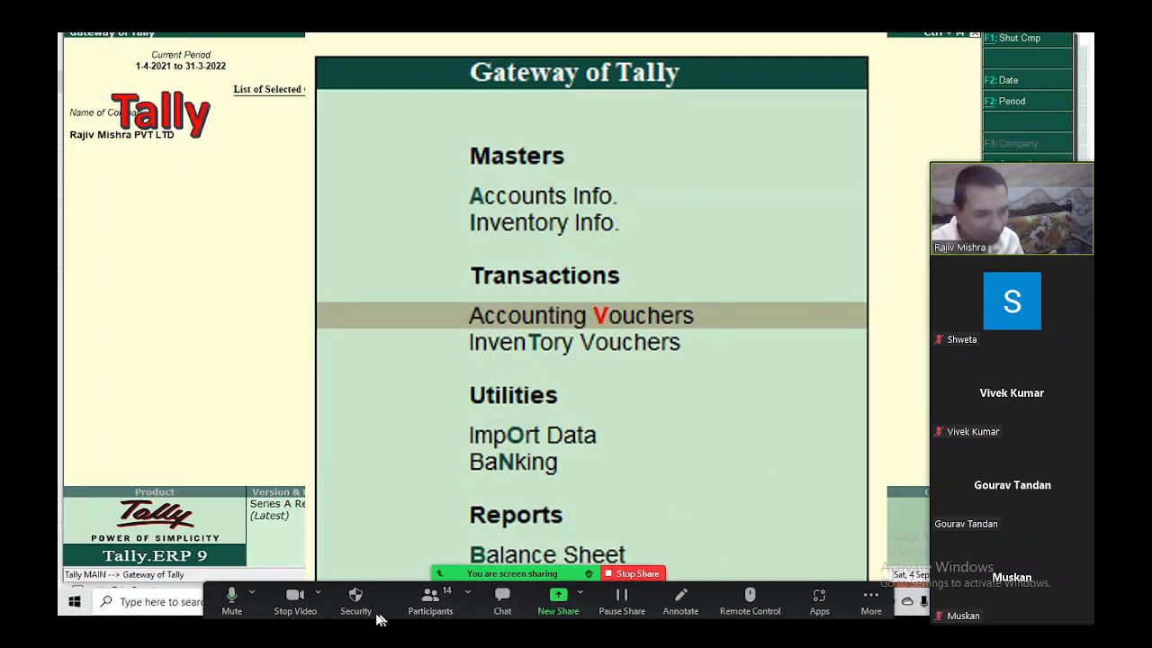
pyautogui.click(295, 595)
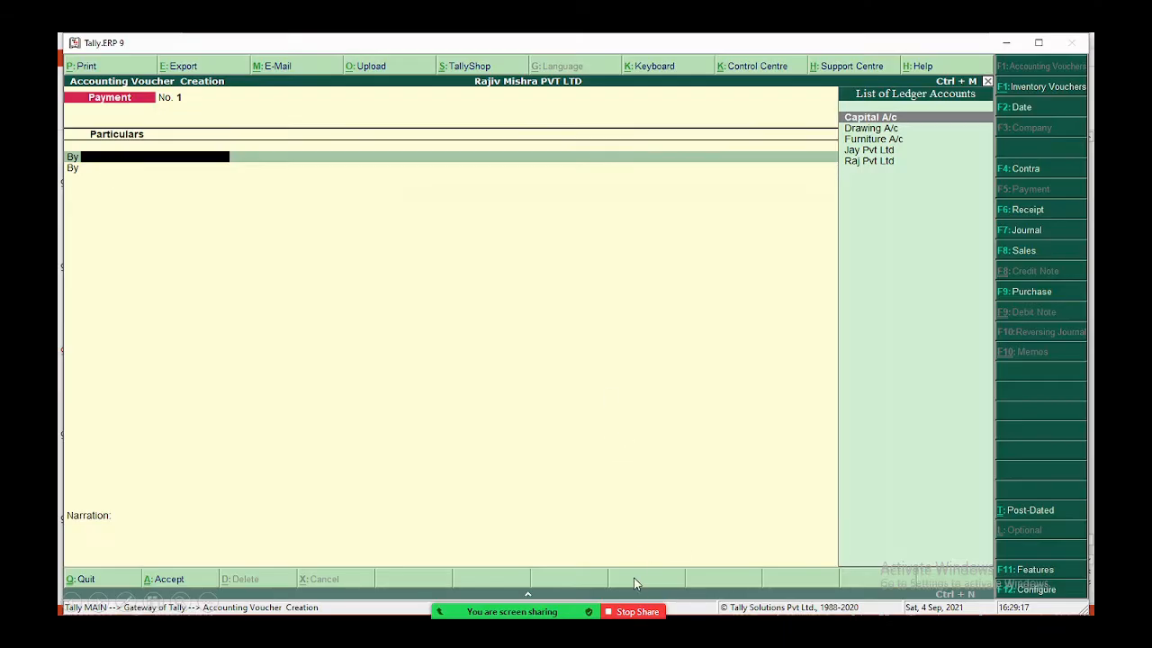
# Restart the Zoom screen share with the PowerPoint slide show and advance it to the Receipt voucher view
pyautogui.click(644, 614)
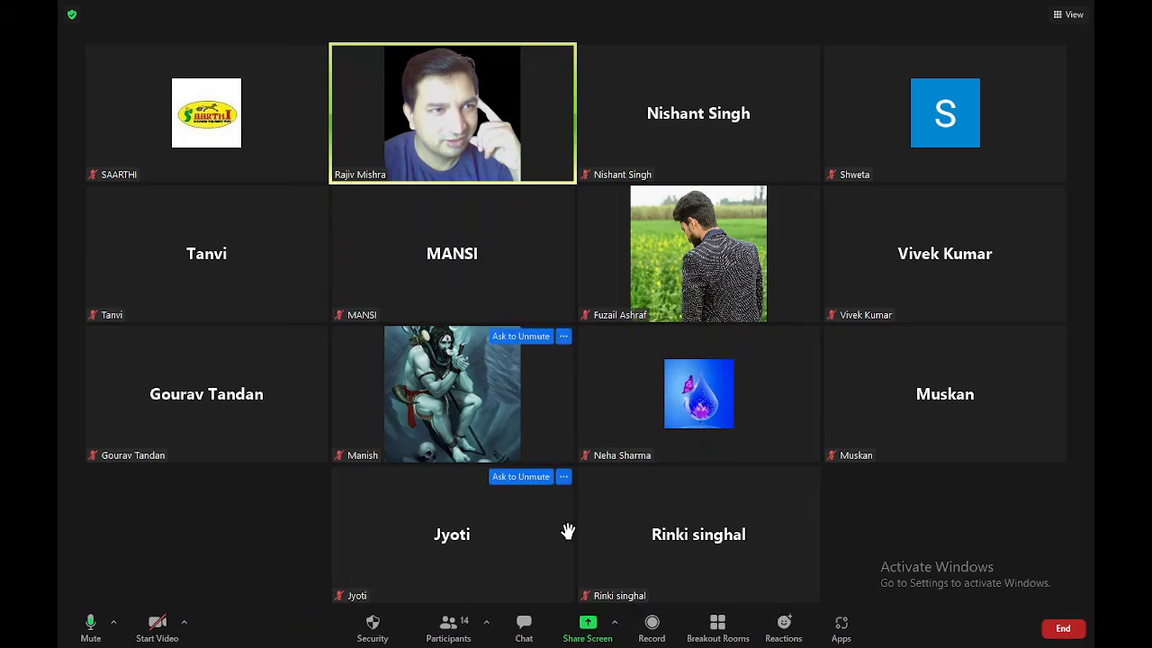
pyautogui.click(591, 628)
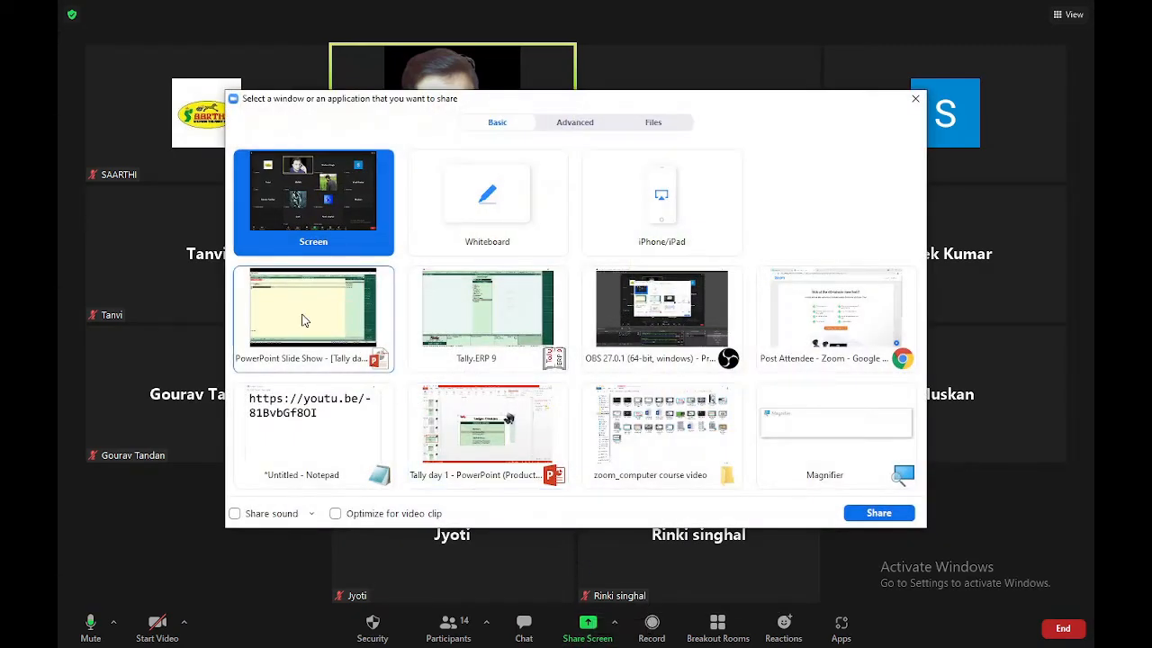
pyautogui.doubleClick(306, 319)
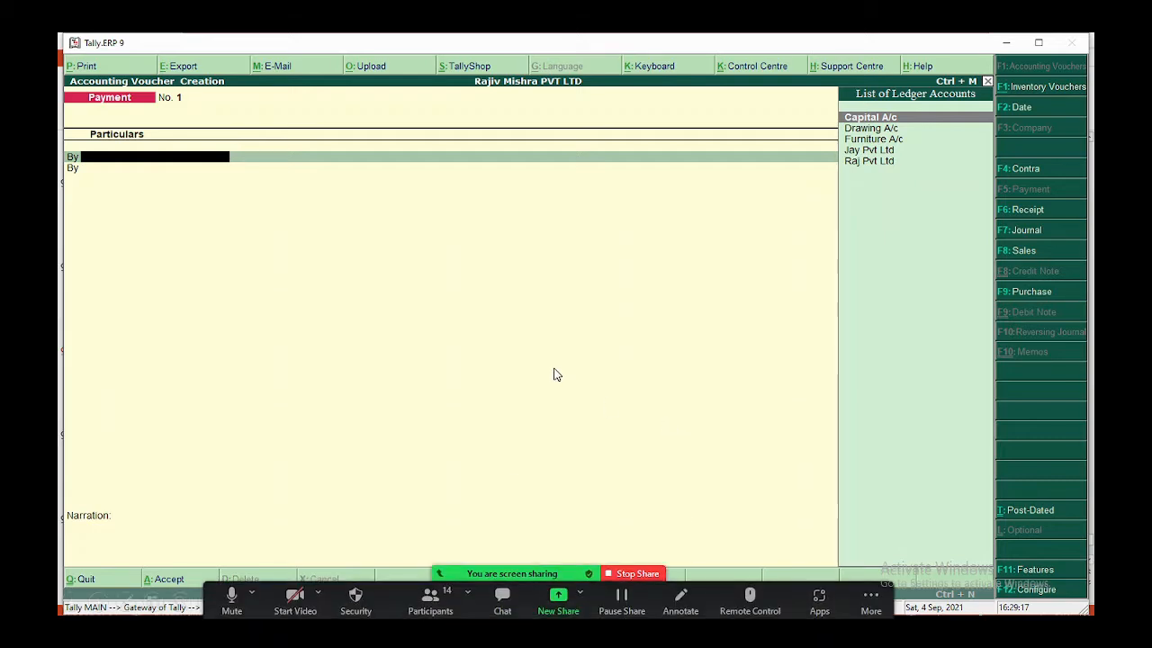
pyautogui.press('F6')
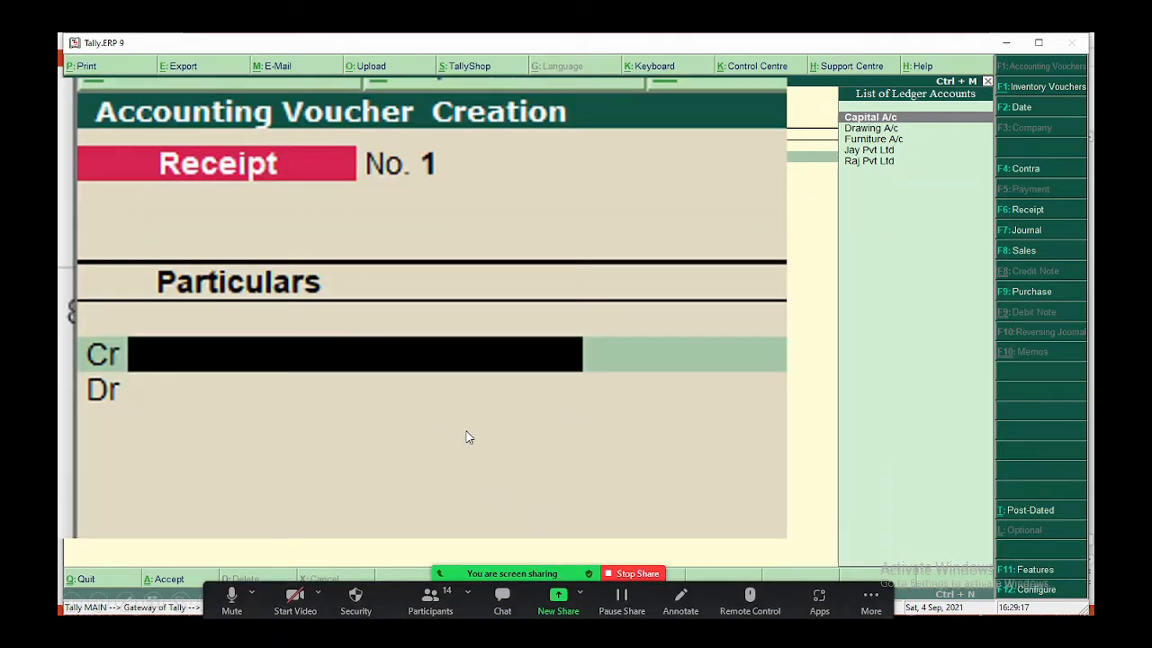
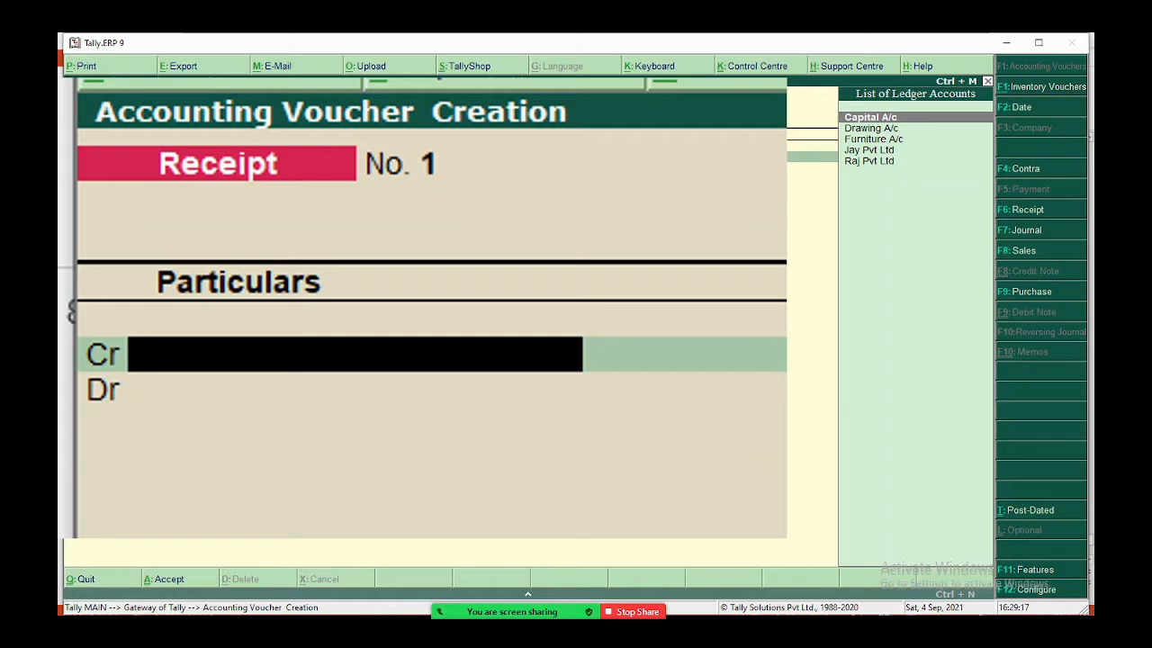
# Stop the Zoom screen share and turn the camera video on
pyautogui.moveTo(540, 611)
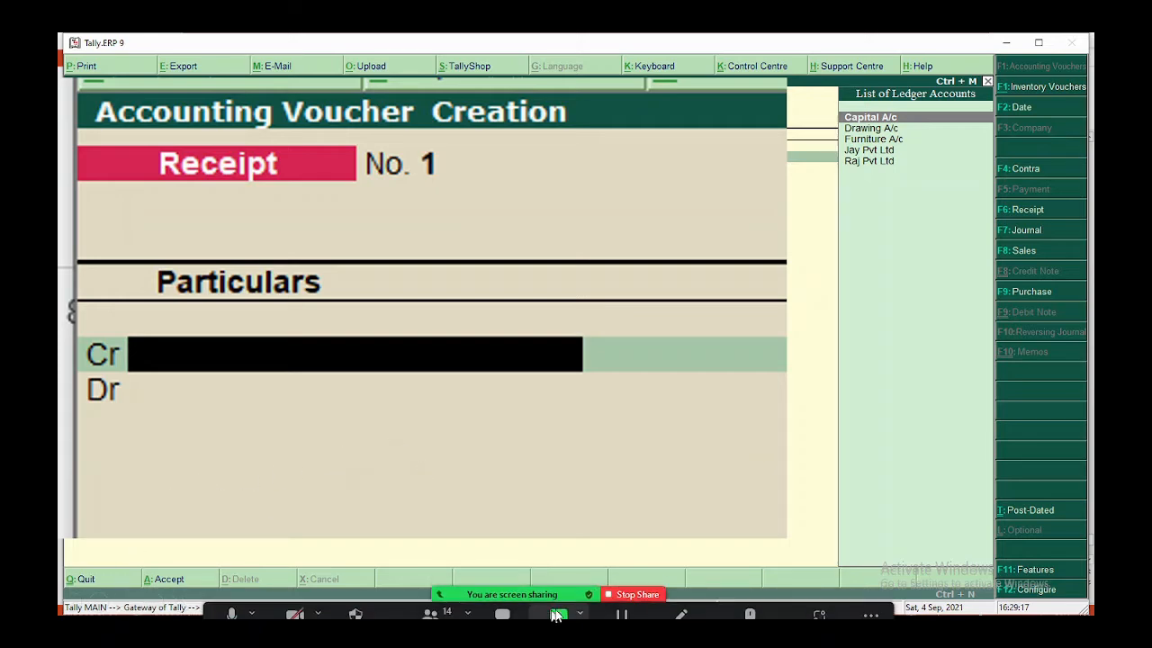
pyautogui.click(637, 576)
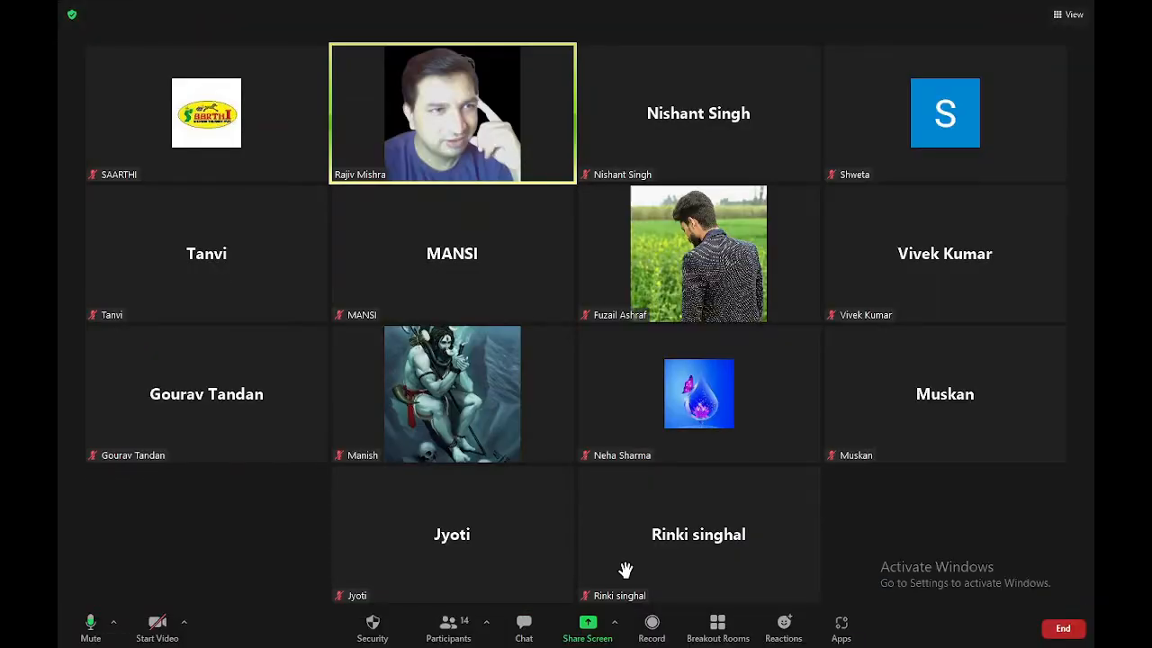
pyautogui.click(154, 635)
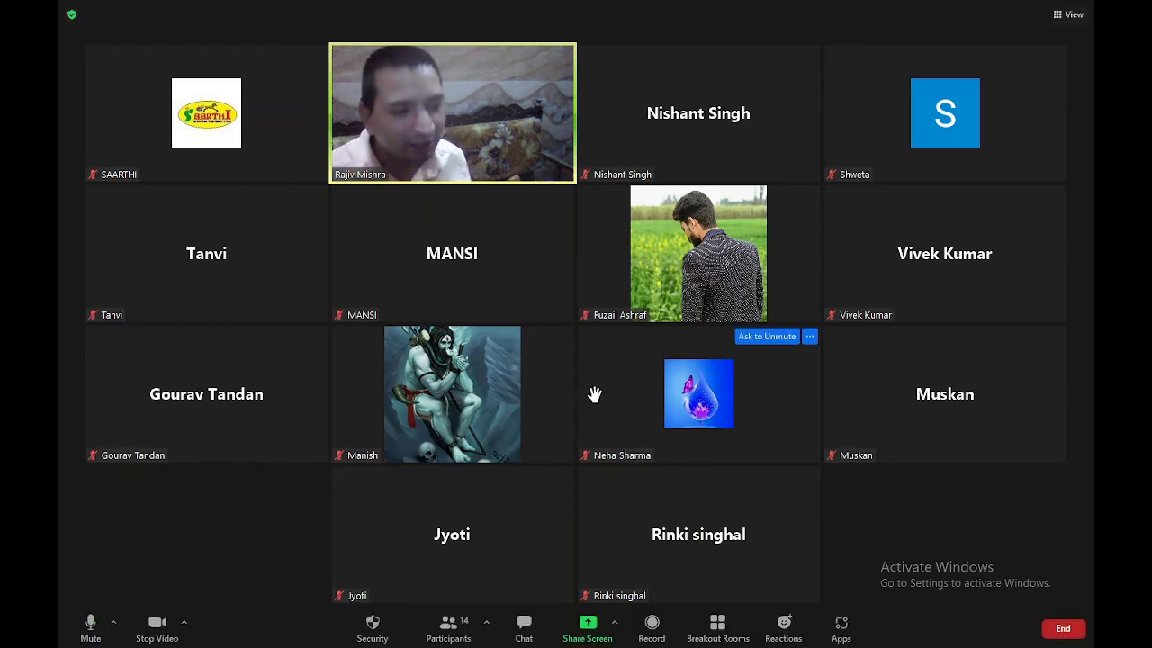
# Share the PowerPoint slide show in the Zoom meeting again and turn the camera video off
pyautogui.click(590, 625)
pyautogui.doubleClick(273, 335)
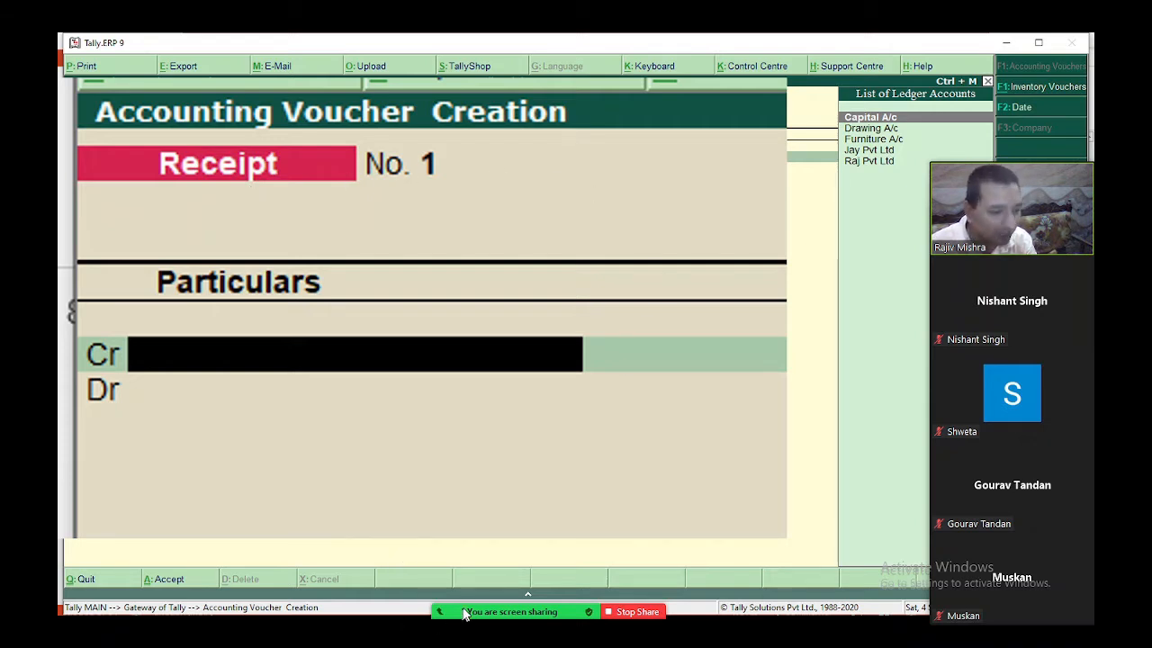
pyautogui.moveTo(463, 610)
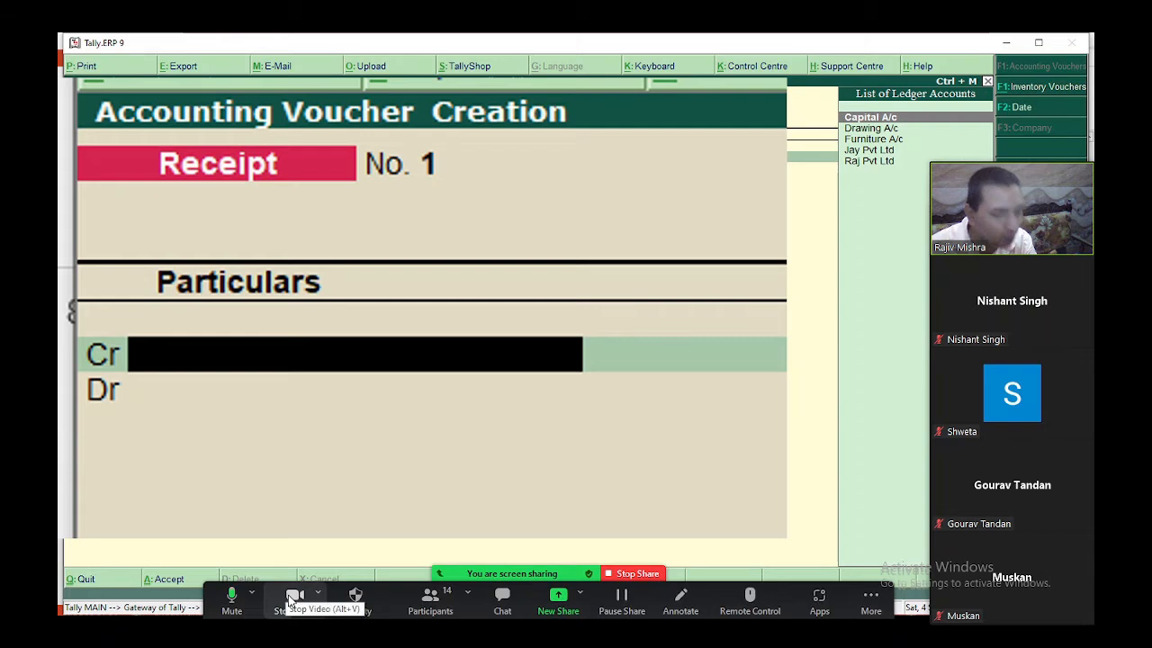
pyautogui.click(293, 599)
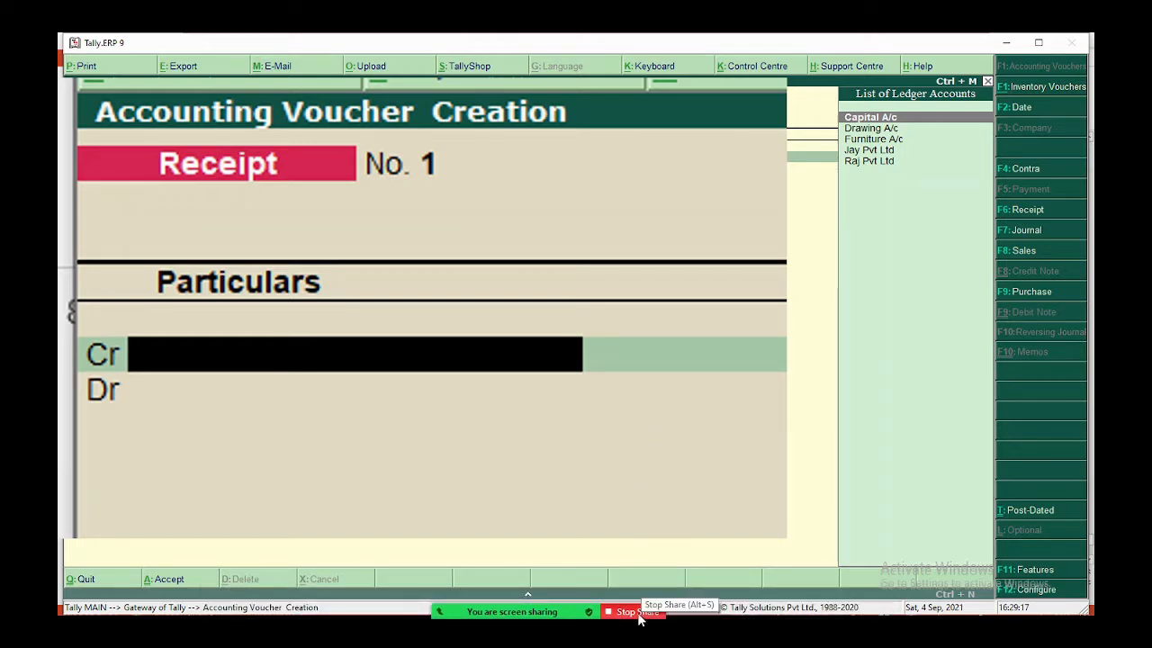
# Stop sharing the slide show in Zoom and share the Tally.ERP 9 window instead
pyautogui.click(638, 616)
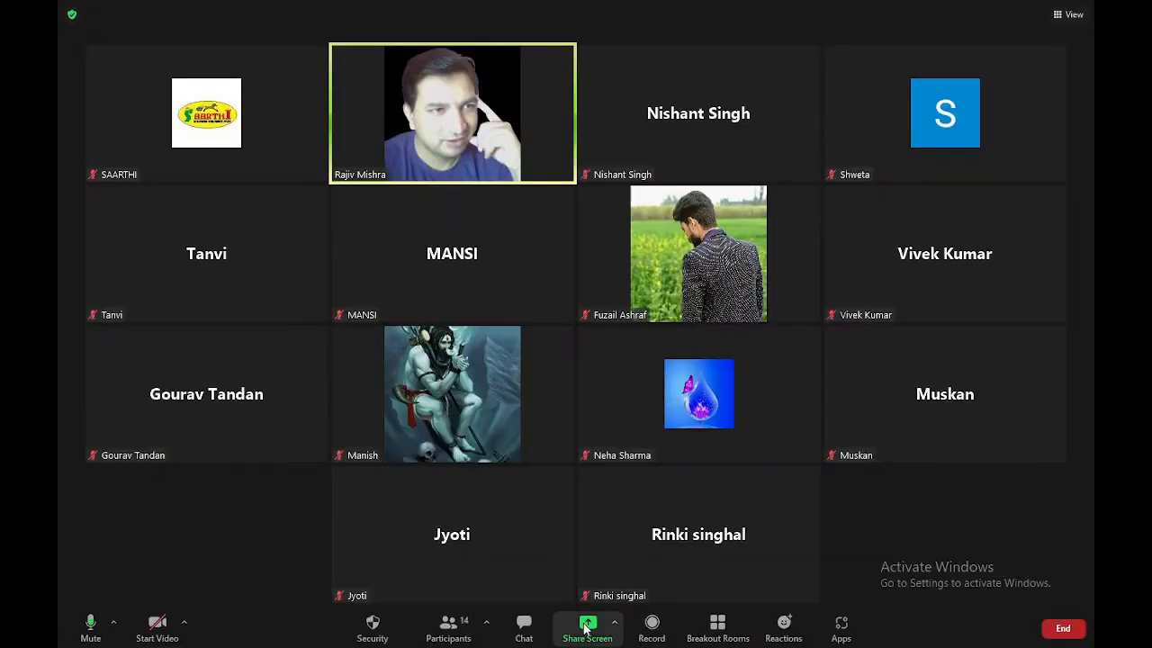
pyautogui.click(585, 627)
pyautogui.click(492, 320)
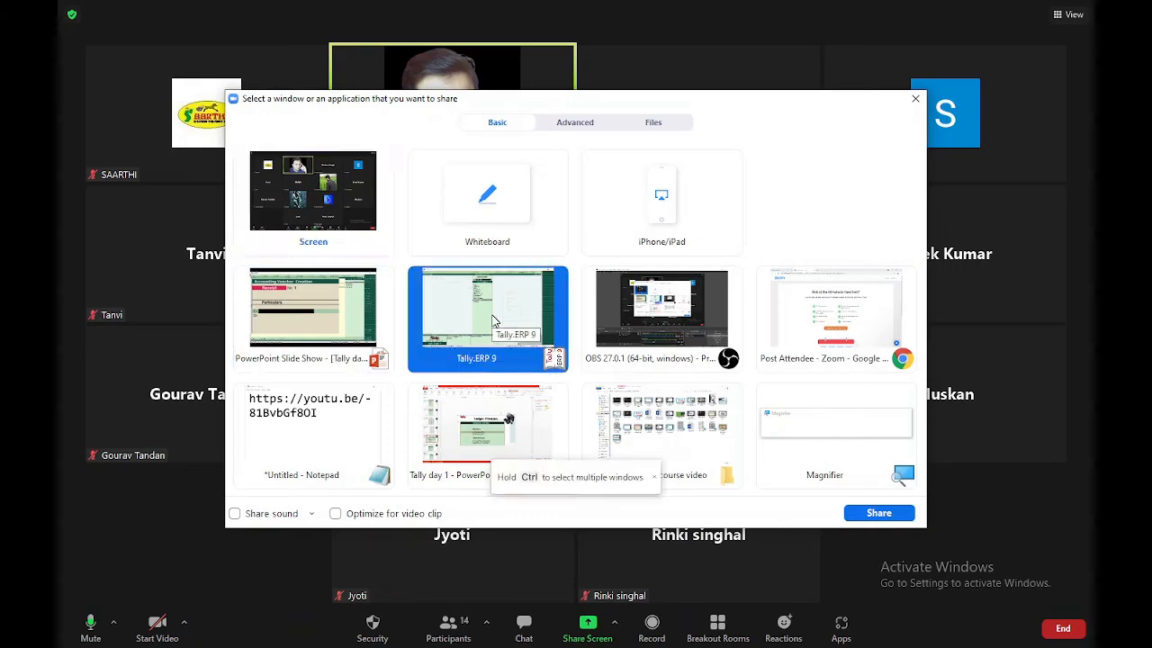
pyautogui.doubleClick(492, 321)
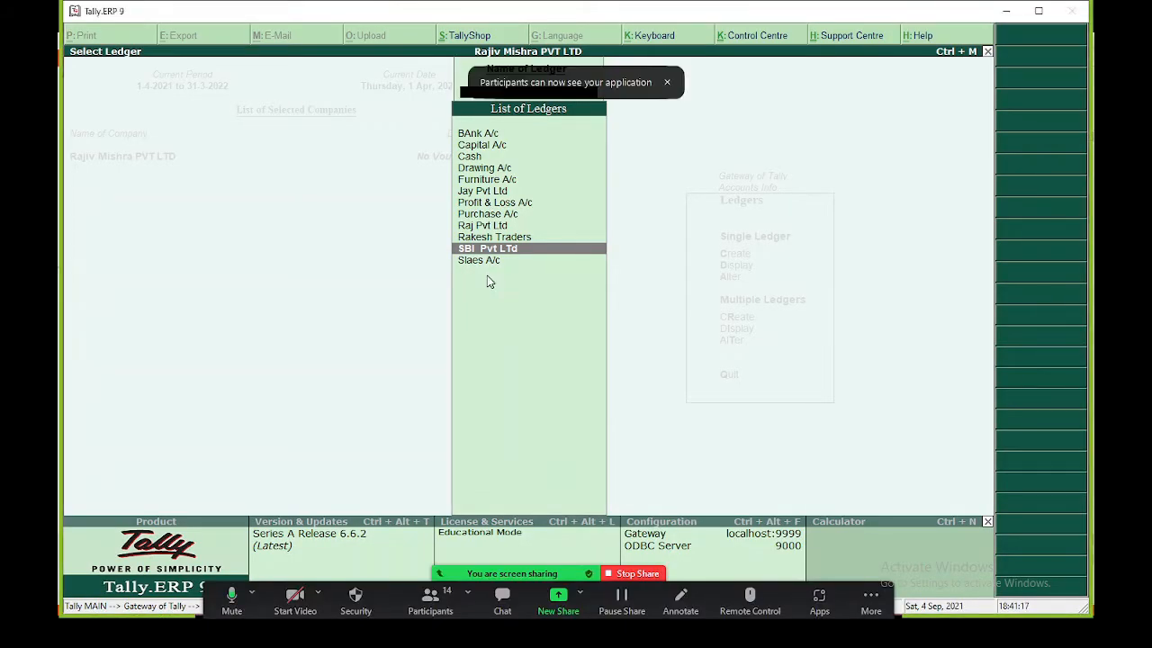
# Leave the ledger selection for the Gateway of Tally and open a new Receipt voucher under Accounting Vouchers
pyautogui.press('Escape')
pyautogui.press('Escape')
pyautogui.press('Escape')
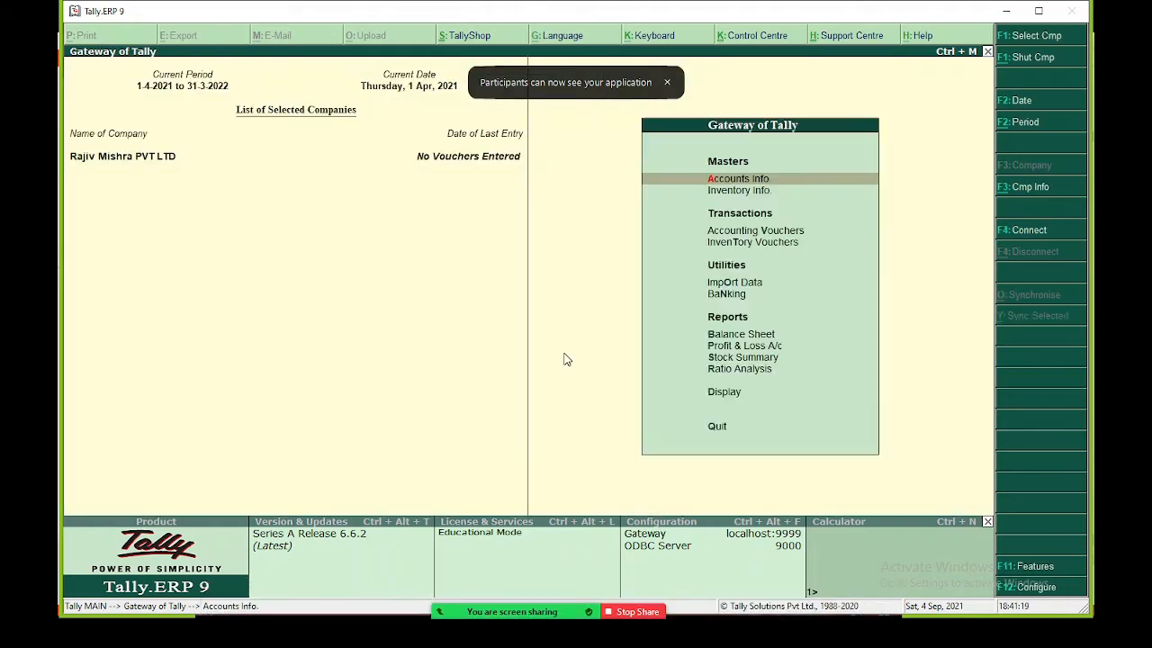
pyautogui.press('v')
pyautogui.press('F6')
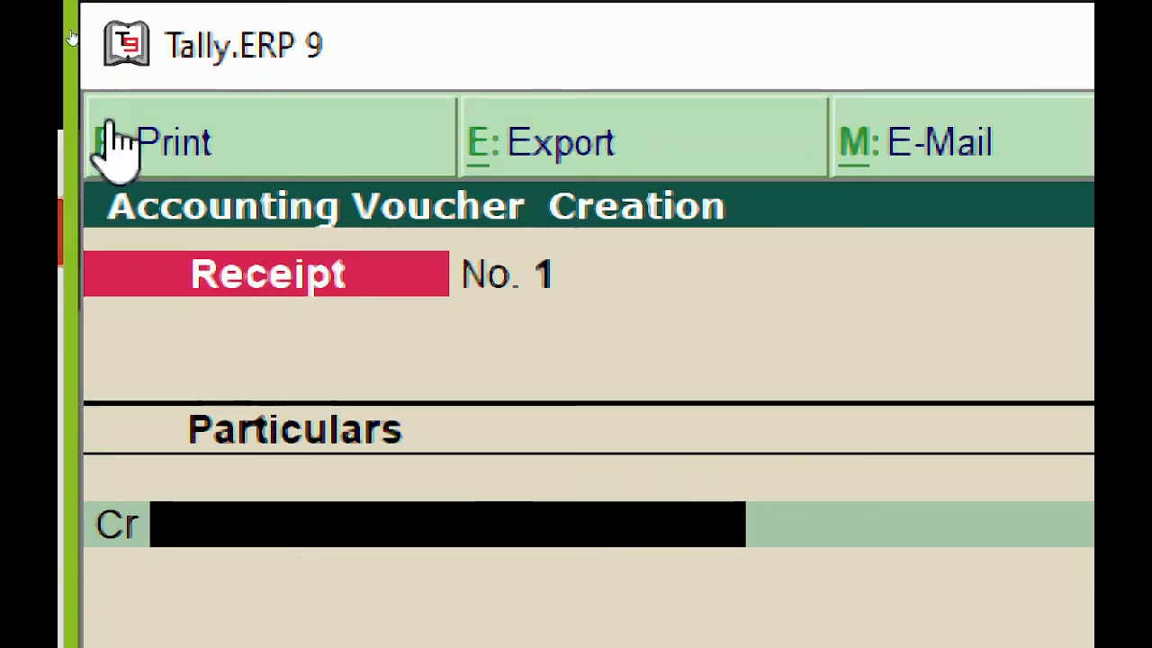
# Credit Raj Pvt Ltd with 1000 in the Receipt voucher, adjusting the bill-wise details as On Account
pyautogui.write('R')
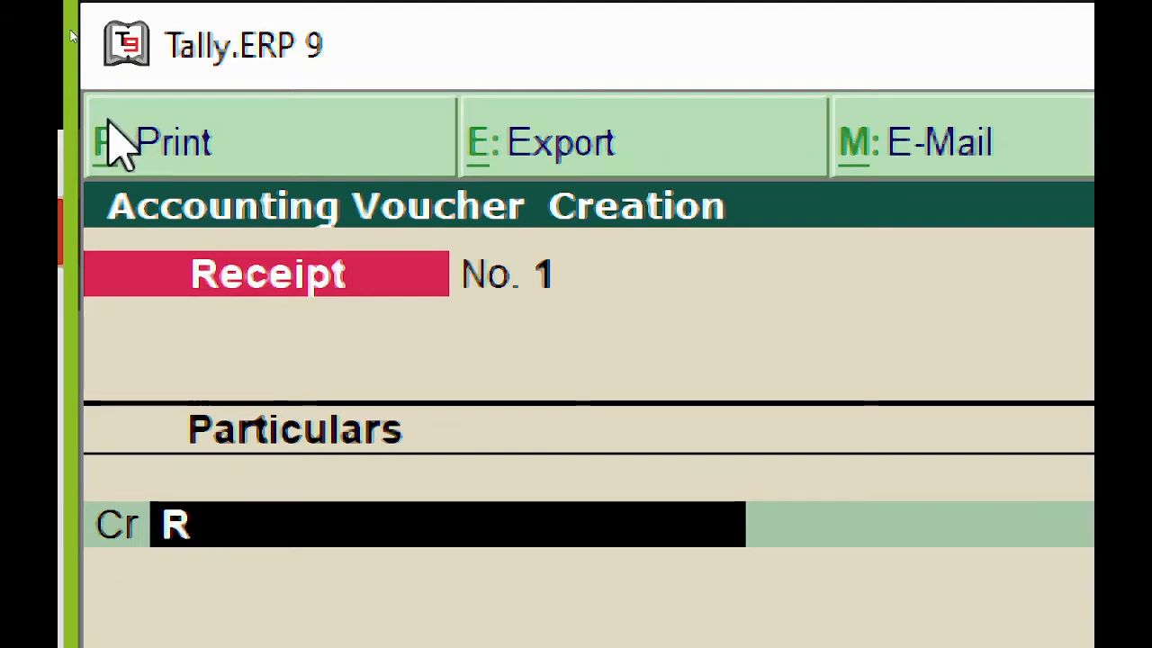
pyautogui.write('aj')
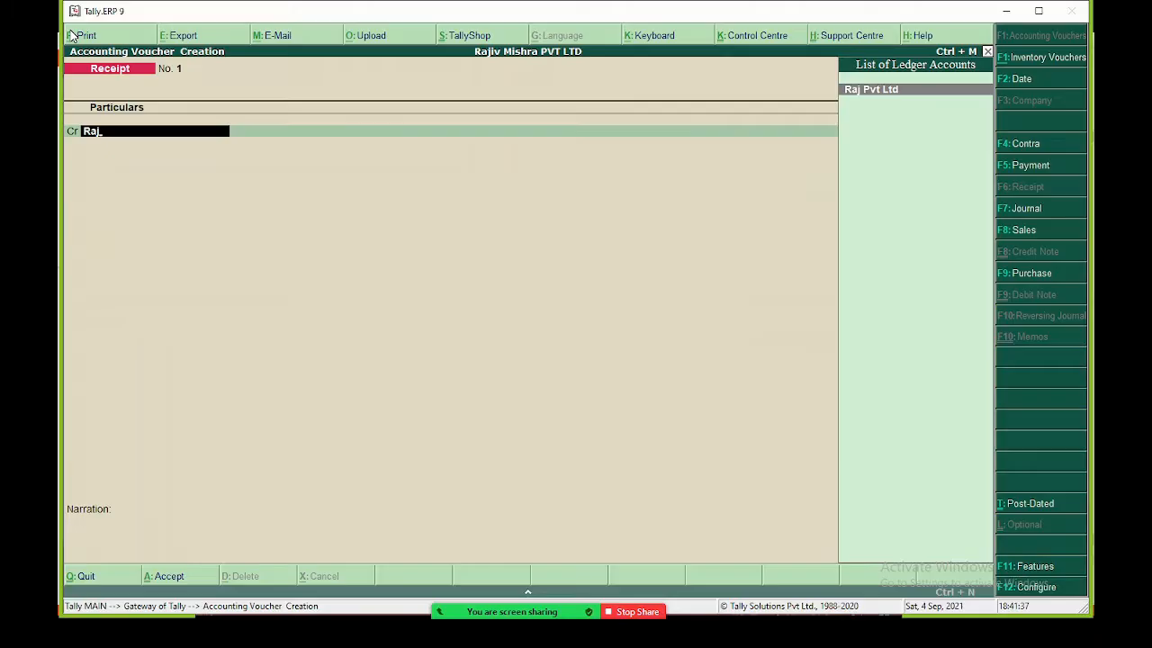
pyautogui.press('Return')
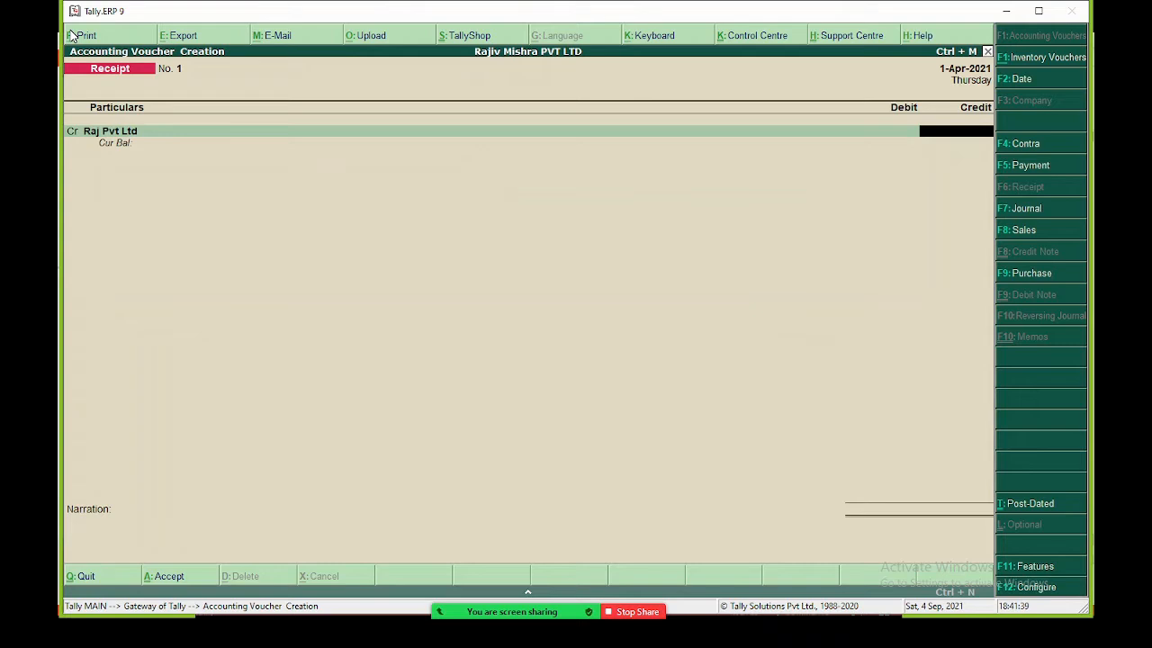
pyautogui.write('1000')
pyautogui.press('Return')
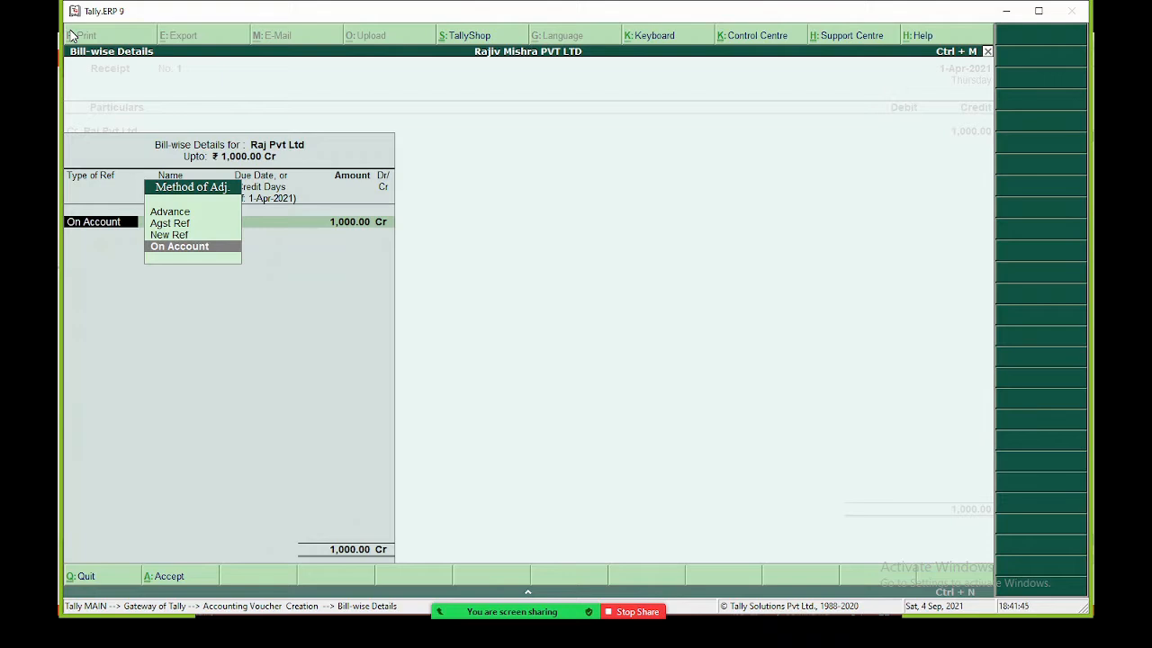
pyautogui.press('Return')
pyautogui.press('Return')
pyautogui.press('Return')
pyautogui.press('Return')
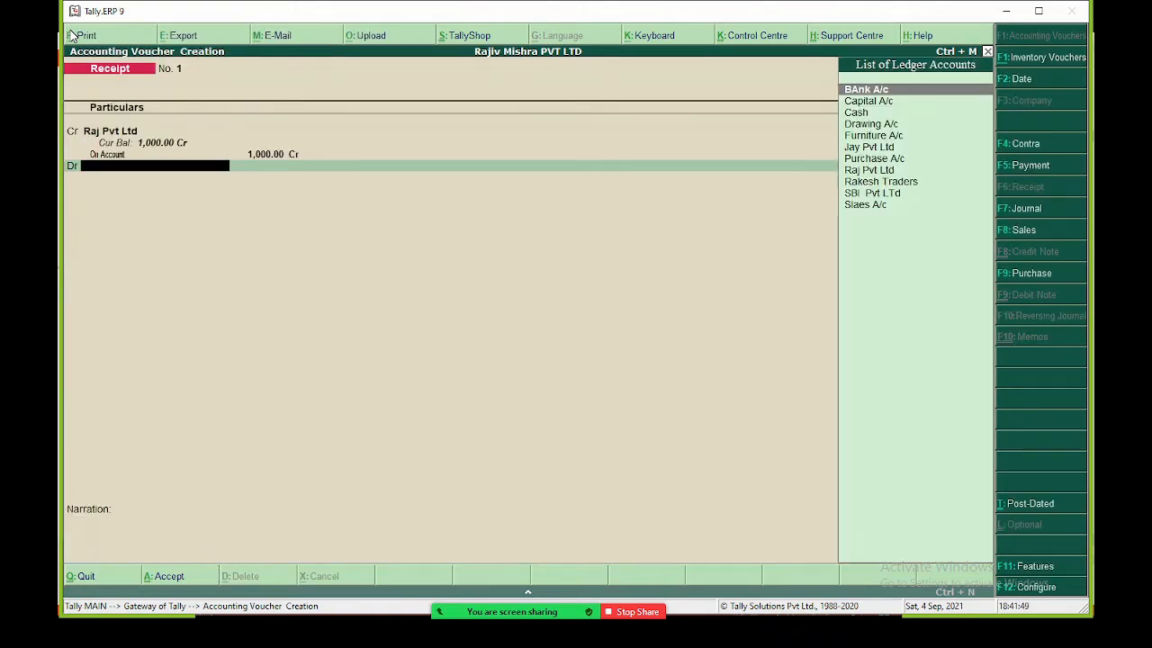
# Debit Cash with 1000 in the Receipt voucher, add the narration "Being Cash received" and save the voucher
pyautogui.write('Cas')
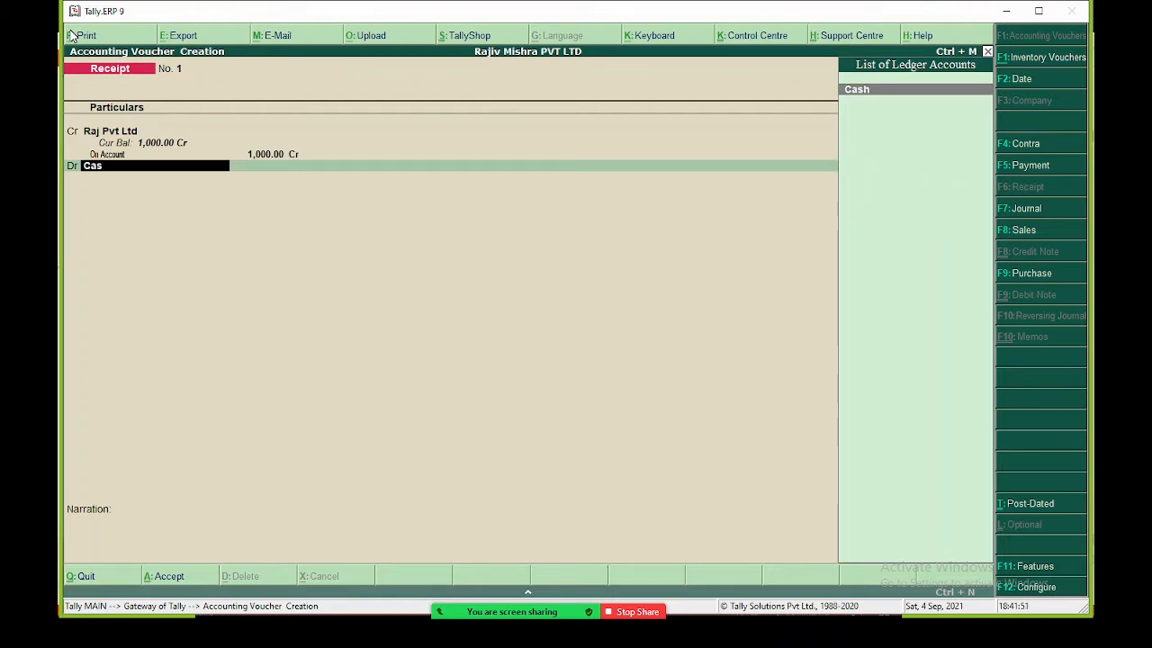
pyautogui.press('Return')
pyautogui.press('Return')
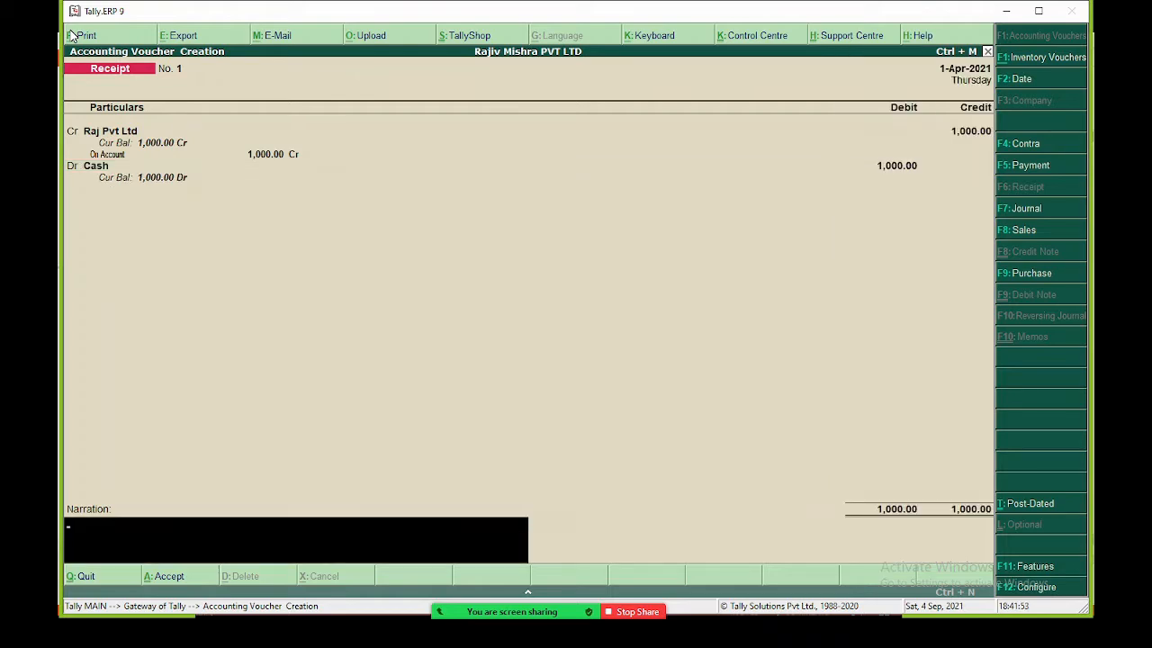
pyautogui.write('Being')
pyautogui.write('Cash received')
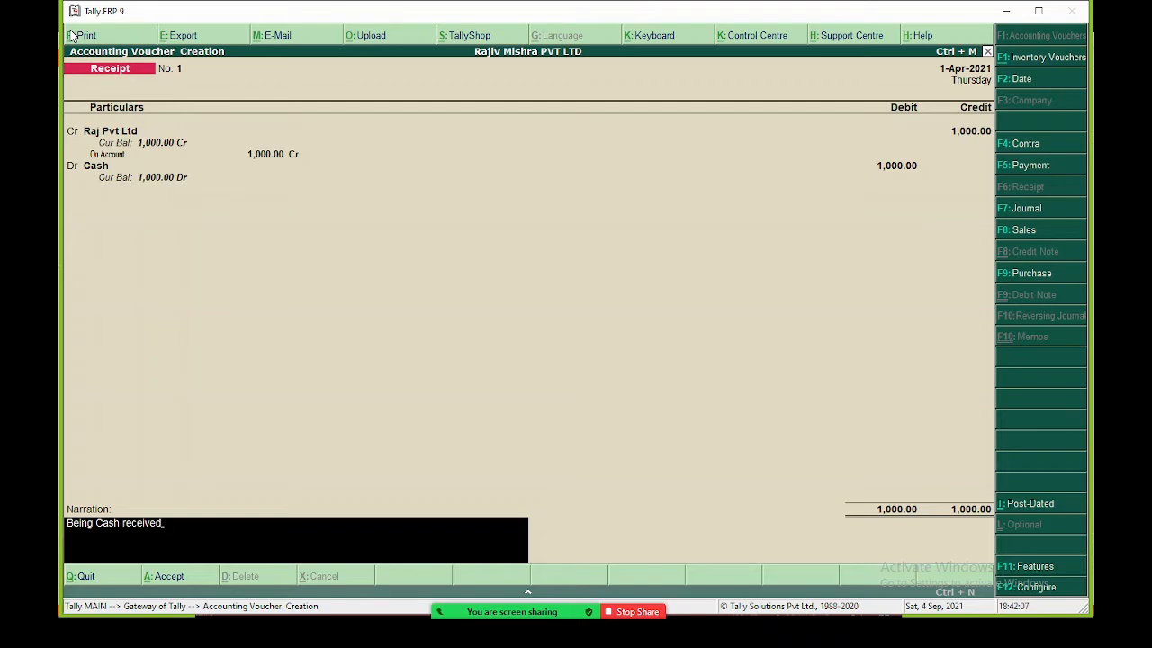
pyautogui.press('Return')
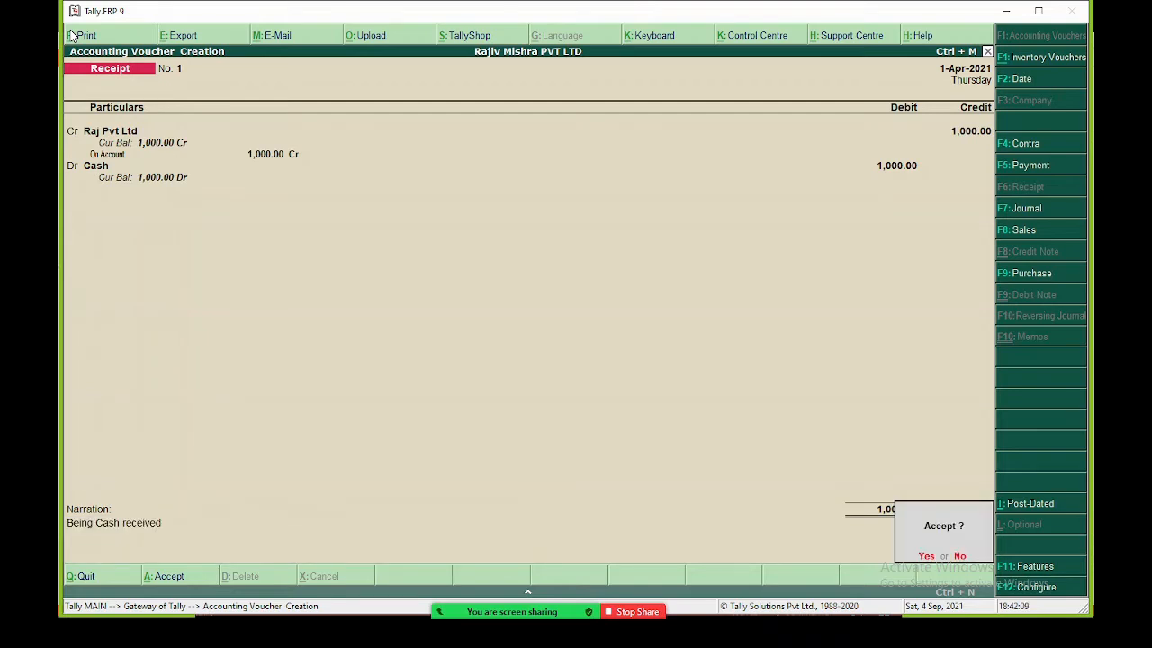
pyautogui.press('Return')
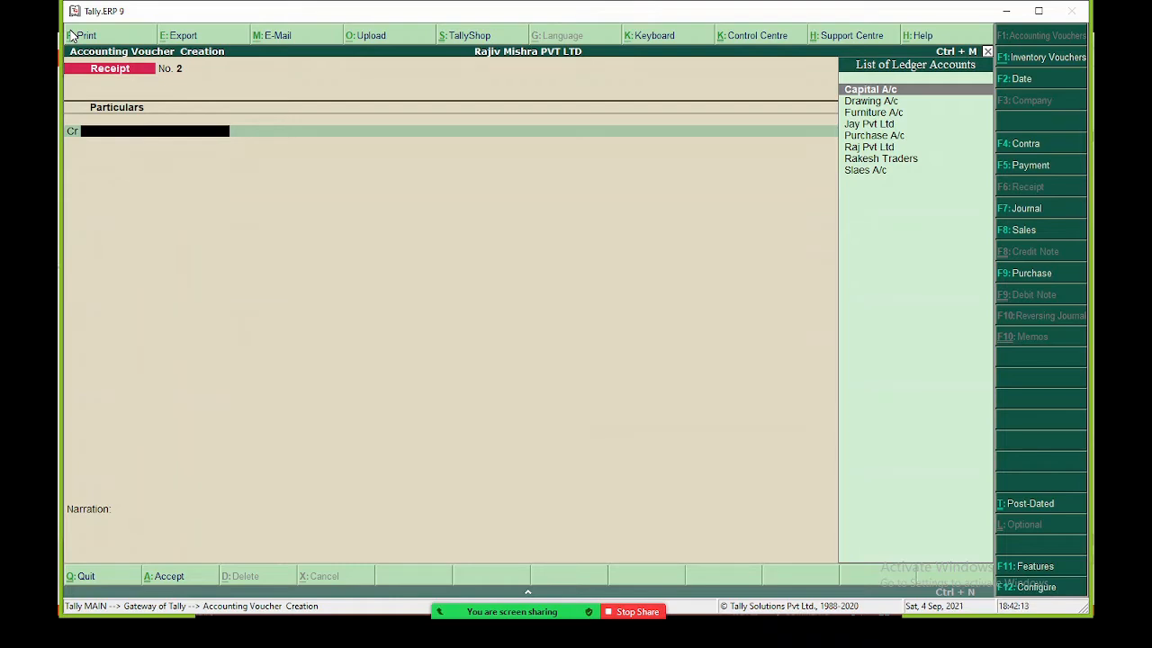
# Start a new Purchase voucher in voucher mode instead of invoice mode, leaving the supplier invoice number and date blank
pyautogui.press('F9')
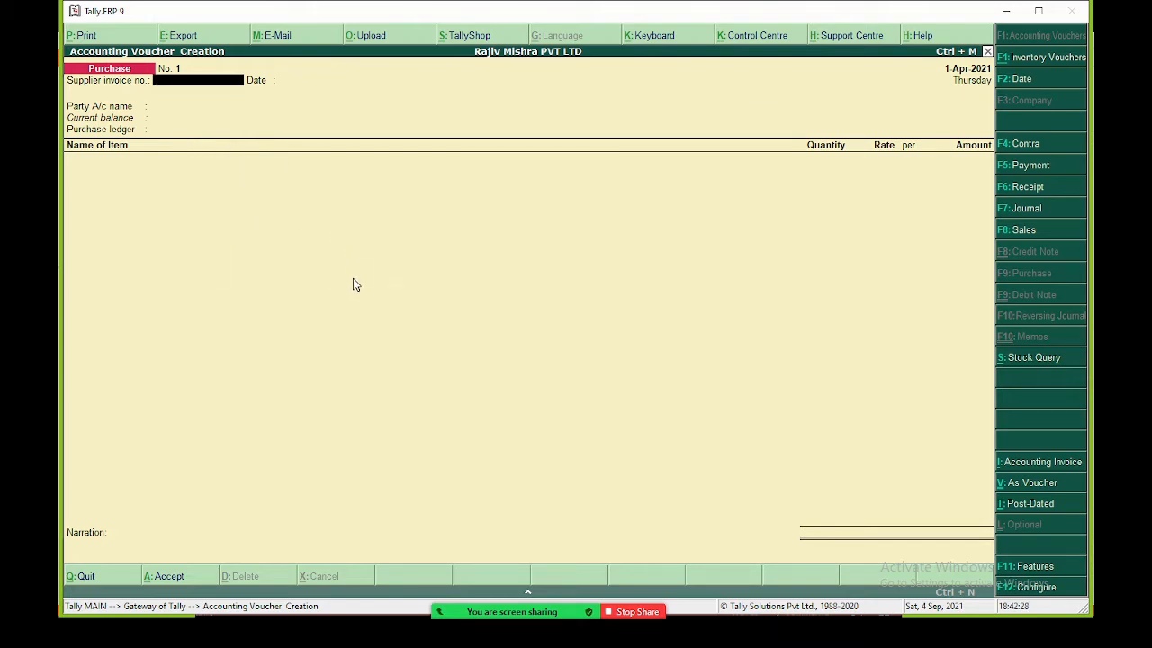
pyautogui.hotkey('ctrl', 'v')
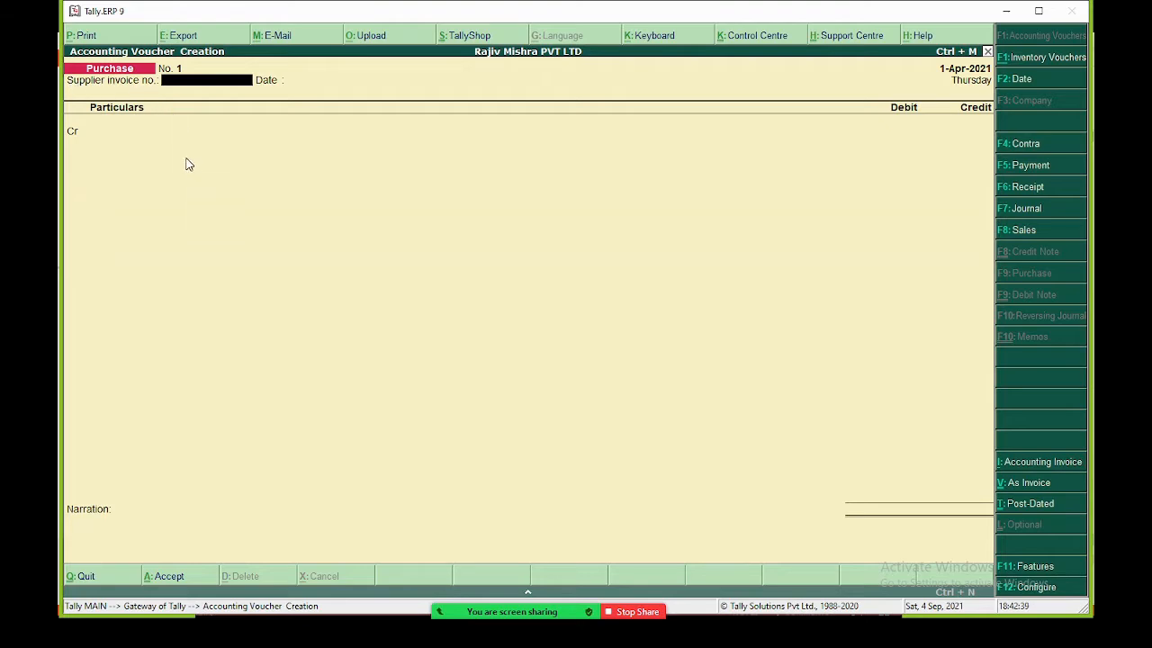
pyautogui.press('Return')
pyautogui.press('Return')
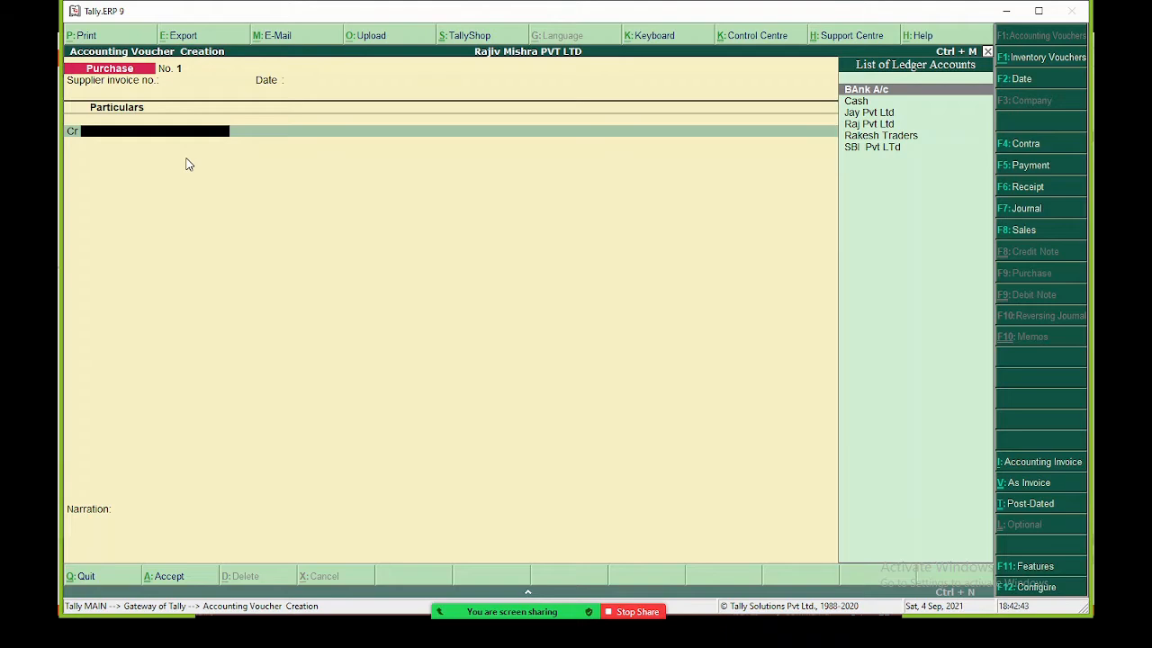
# Credit Cash with 1500 in the Purchase voucher, keeping the default supplier details and accepting the negative cash amount
pyautogui.write('Cash')
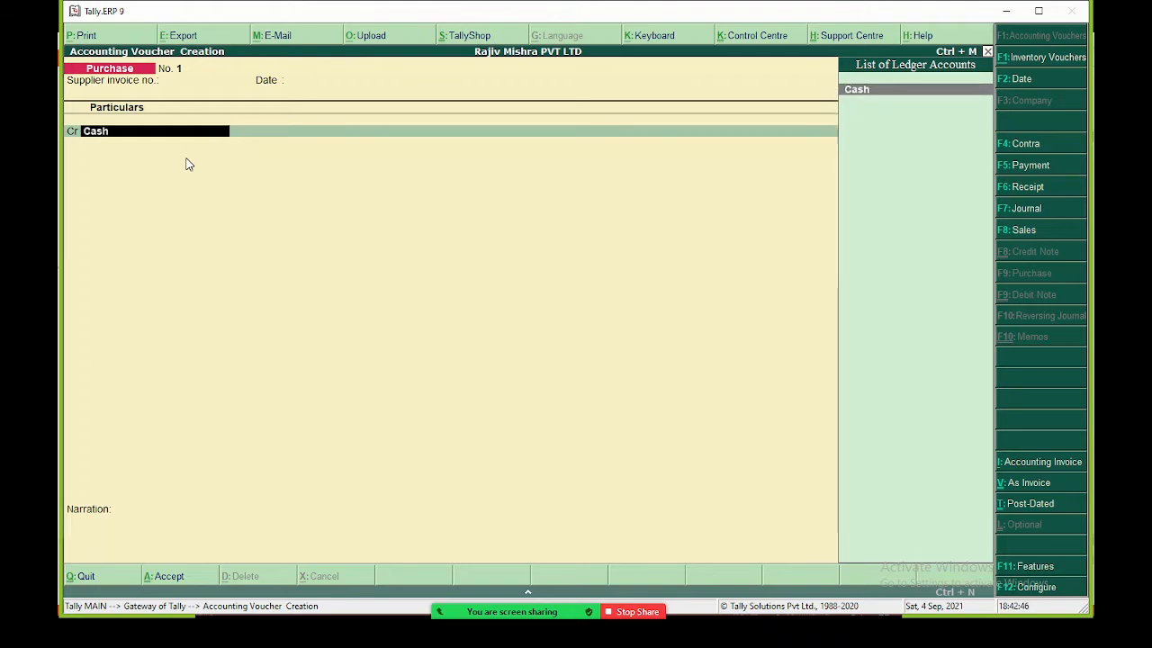
pyautogui.press('Return')
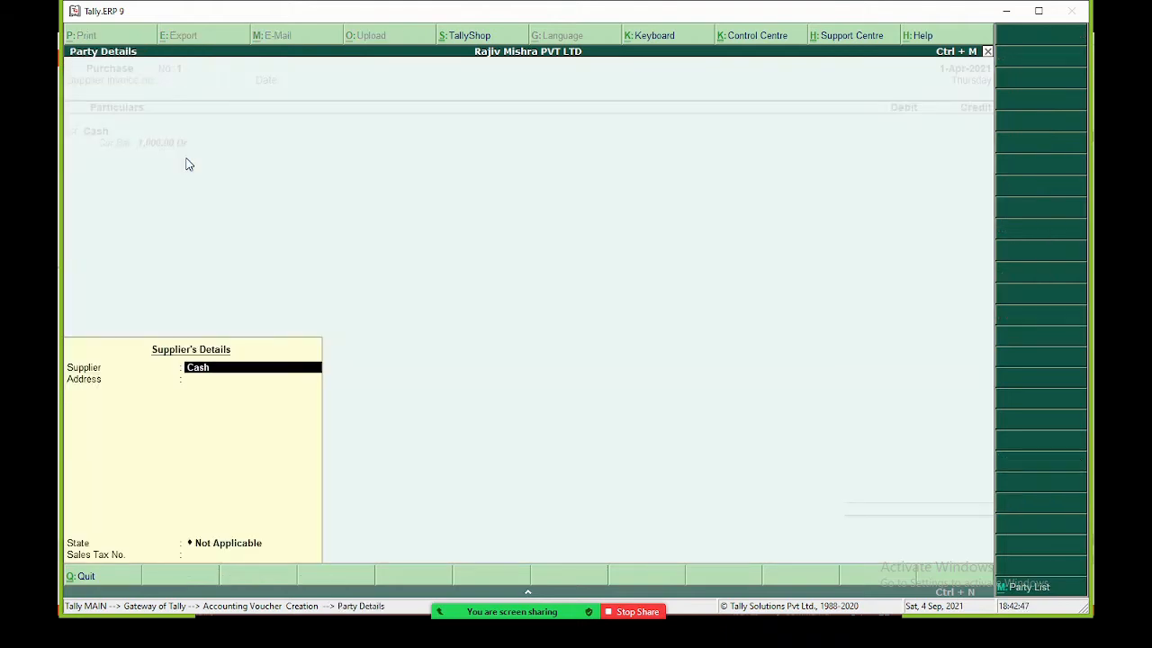
pyautogui.press('Return')
pyautogui.write('1500.')
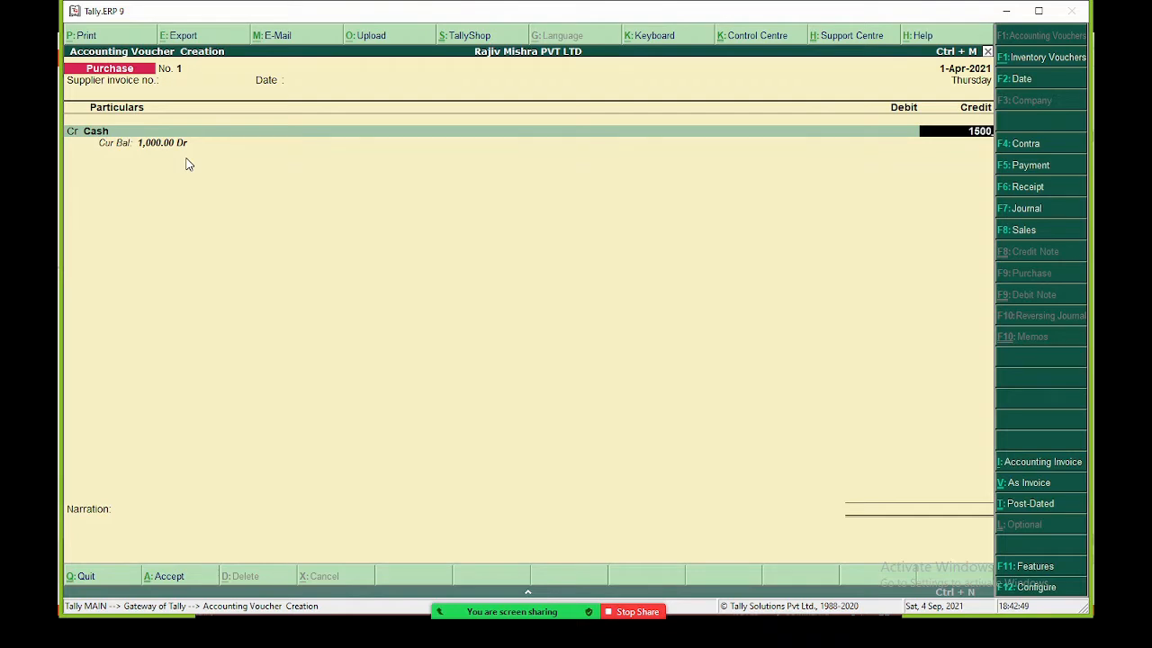
pyautogui.press('Return')
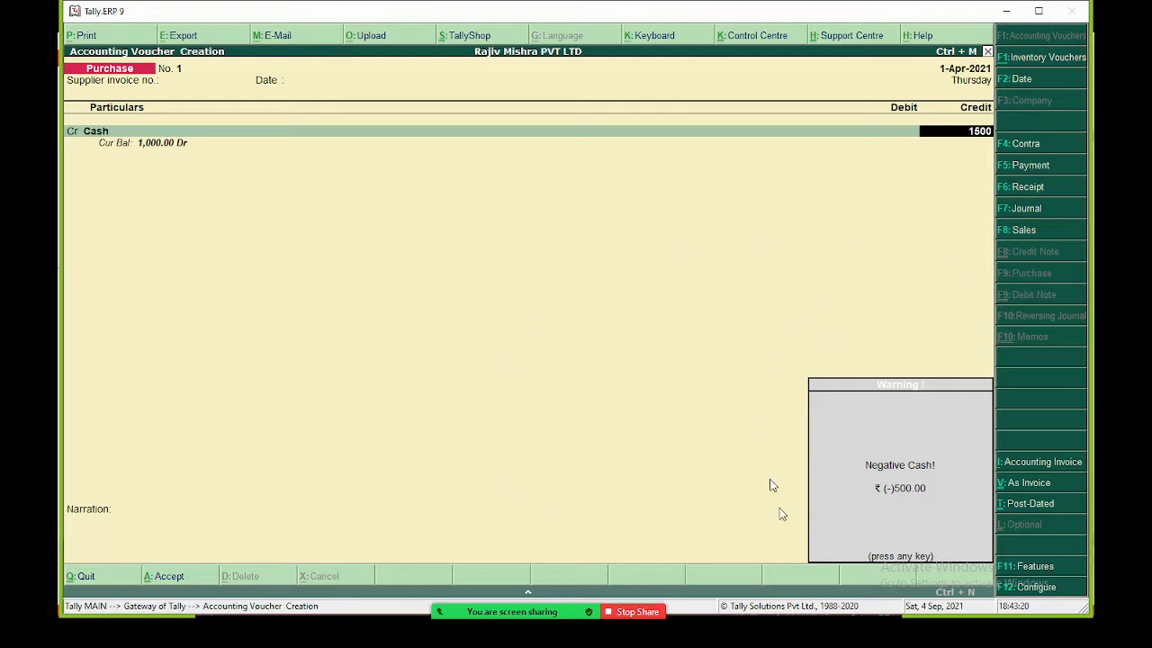
pyautogui.press('Return')
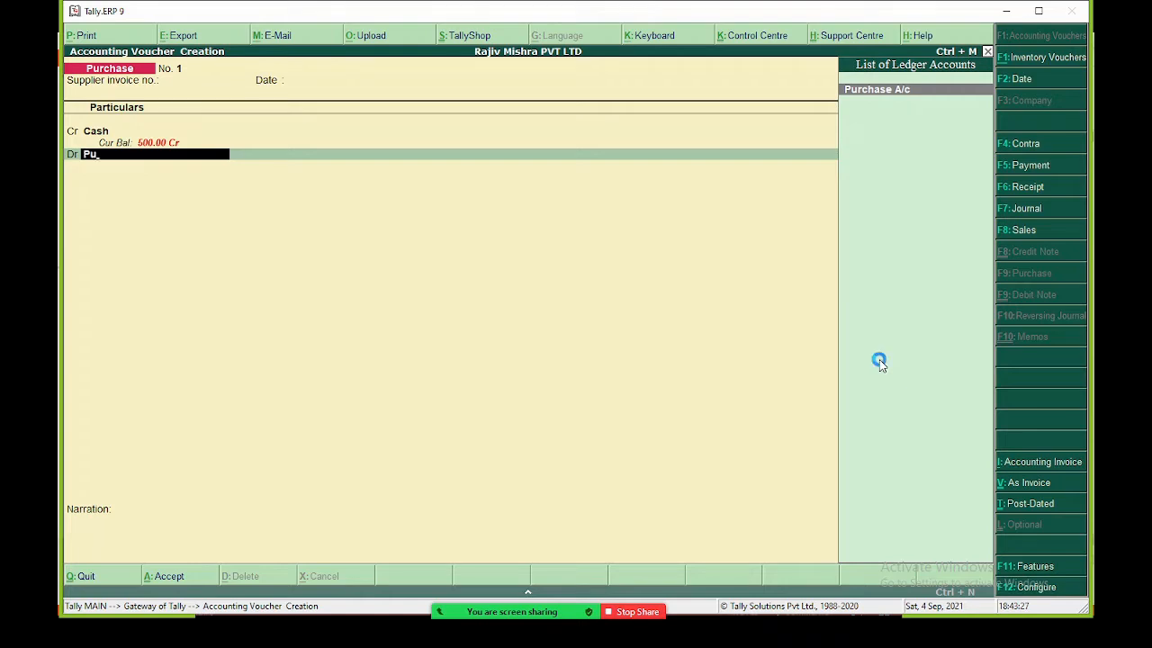
# Debit Purchase A/c with 1500, save the voucher without a narration and open the purchase voucher configuration
pyautogui.press('Return')
pyautogui.press('Return')
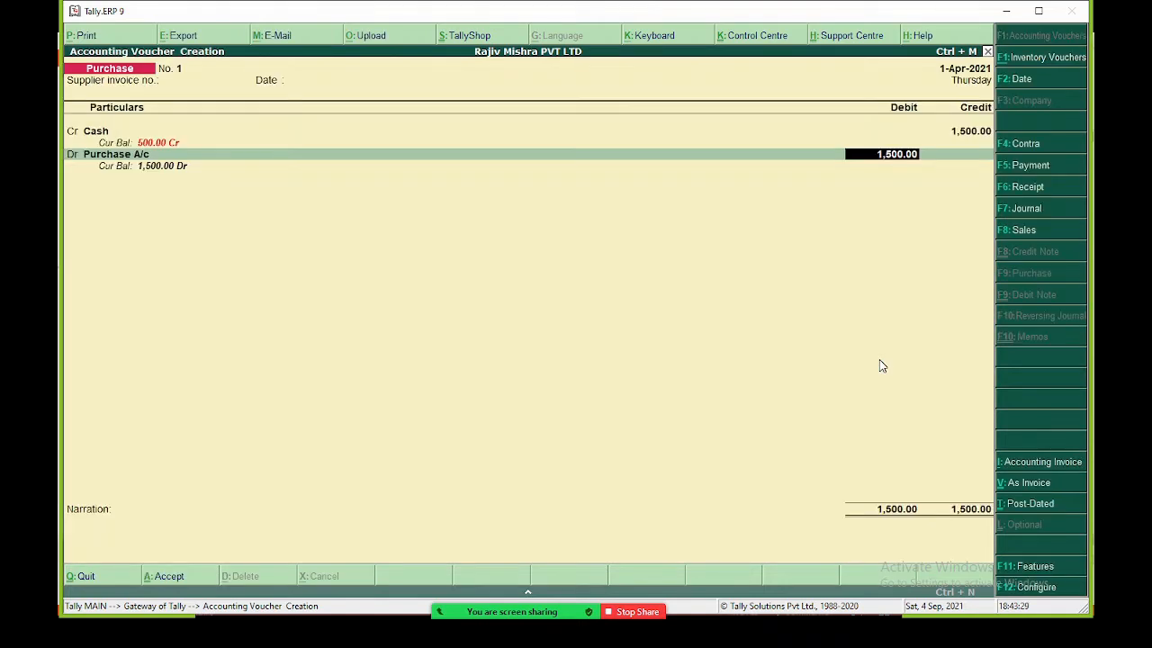
pyautogui.press('Return')
pyautogui.press('Return')
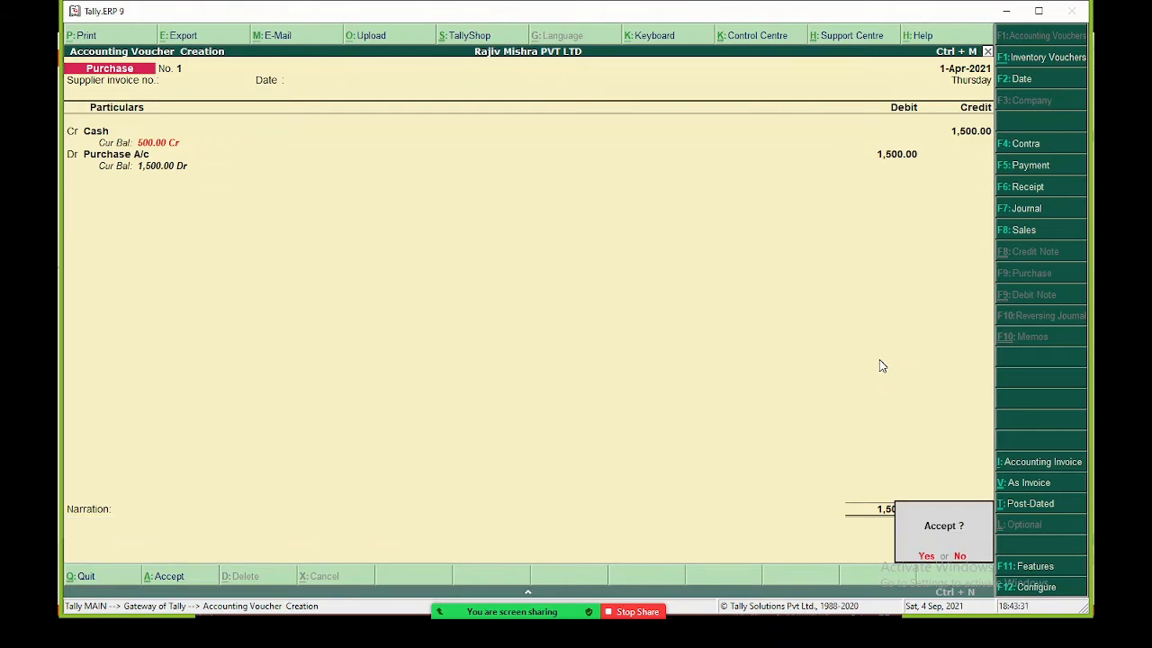
pyautogui.press('Return')
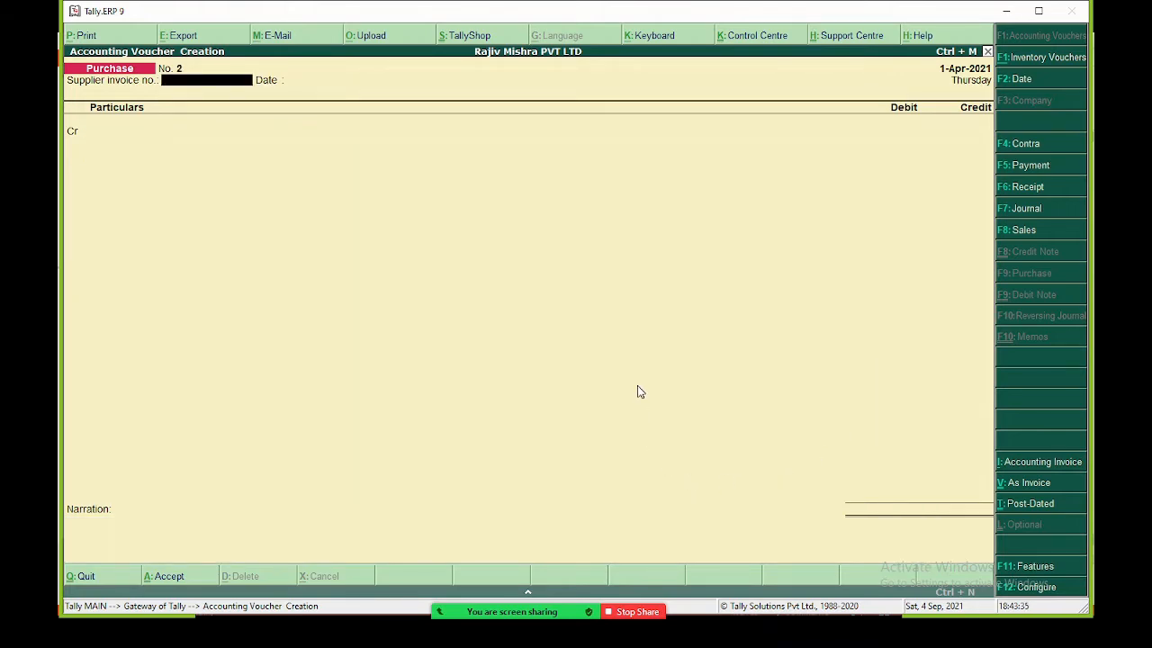
pyautogui.press('F12')
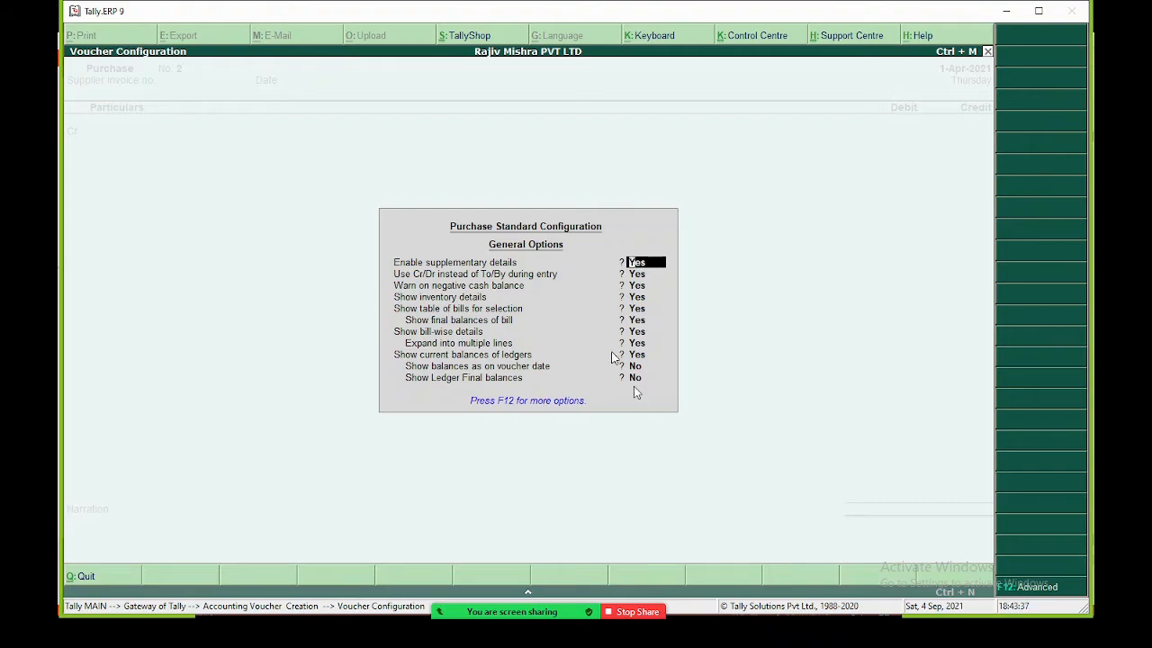
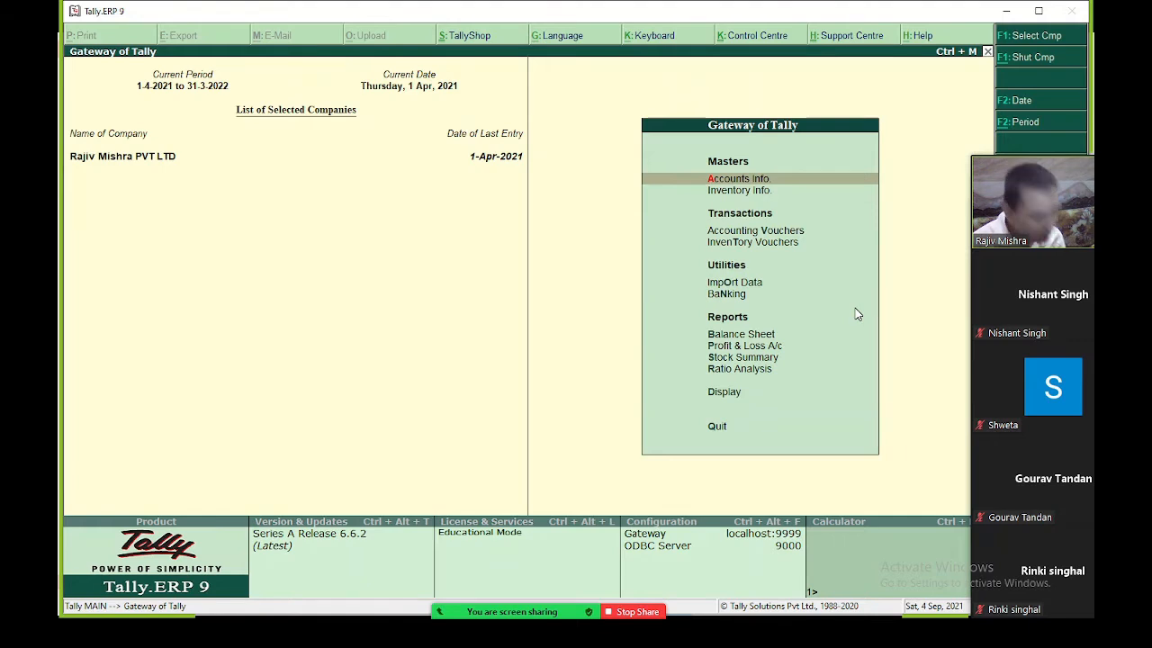
# Open a new Payment voucher and create the ledger Mobile Phone A/c under Fixed Assets from its debit line
pyautogui.press('v')
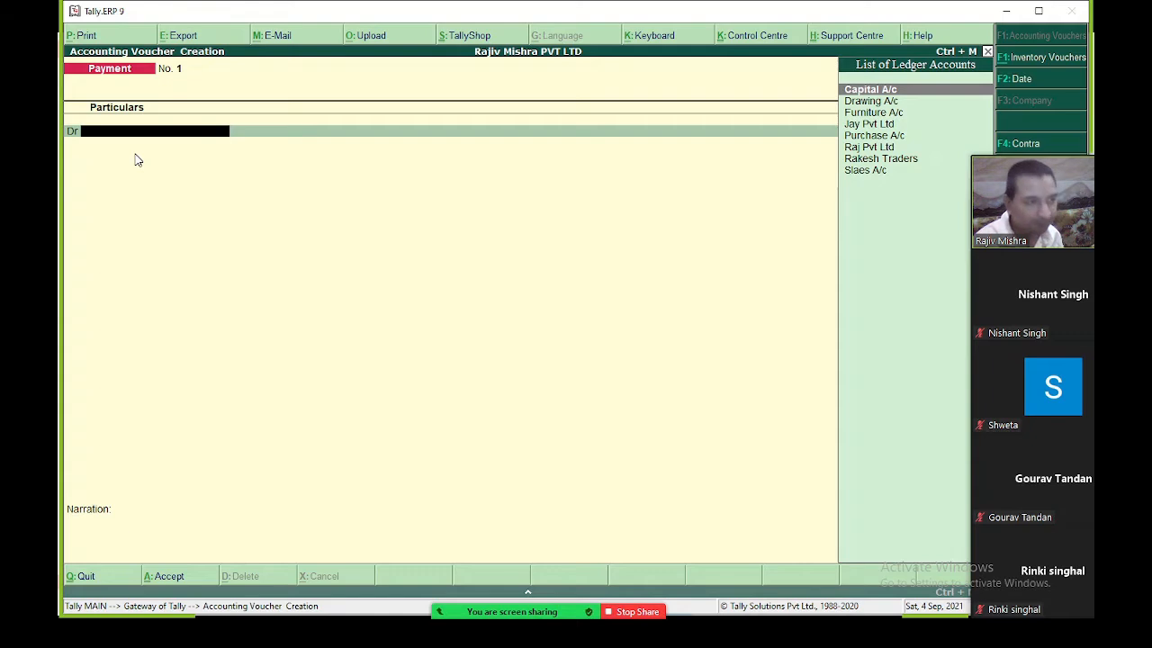
pyautogui.hotkey('alt', 'c')
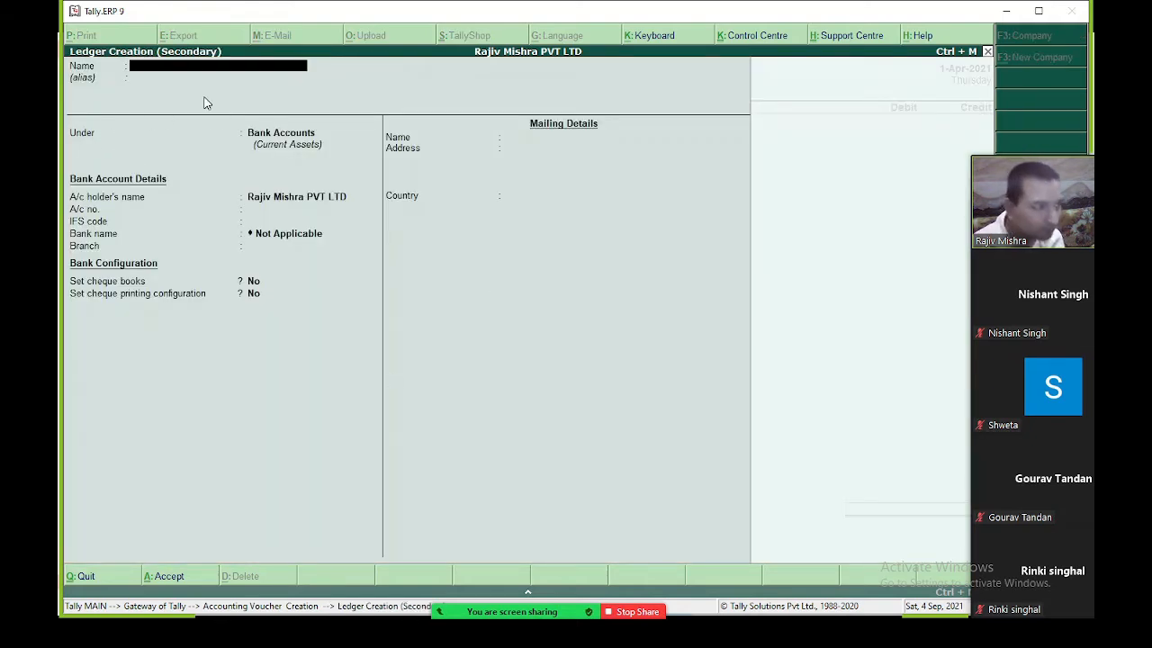
pyautogui.write('Mobi')
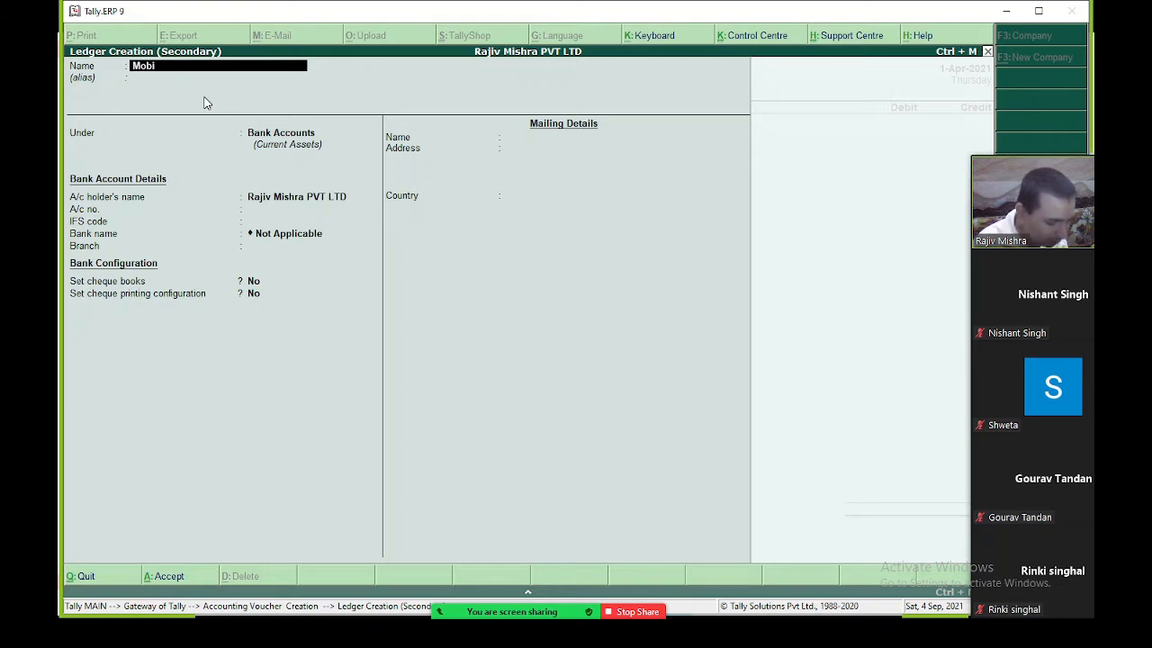
pyautogui.write('le Phon')
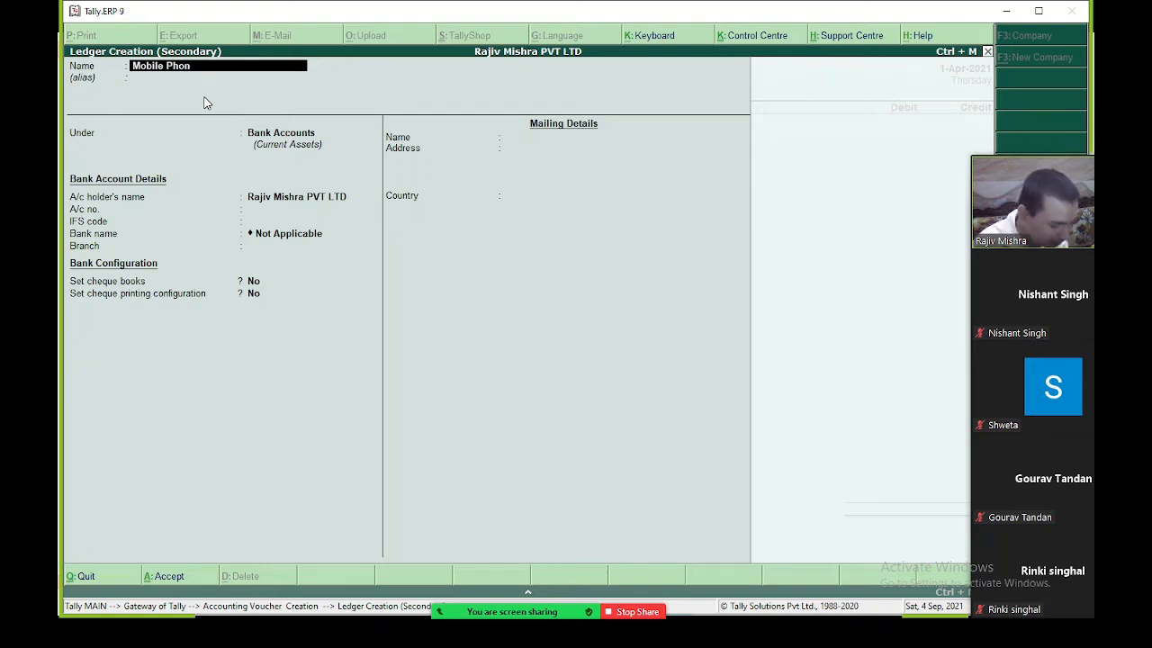
pyautogui.write('e A/c')
pyautogui.press('Return')
pyautogui.press('Return')
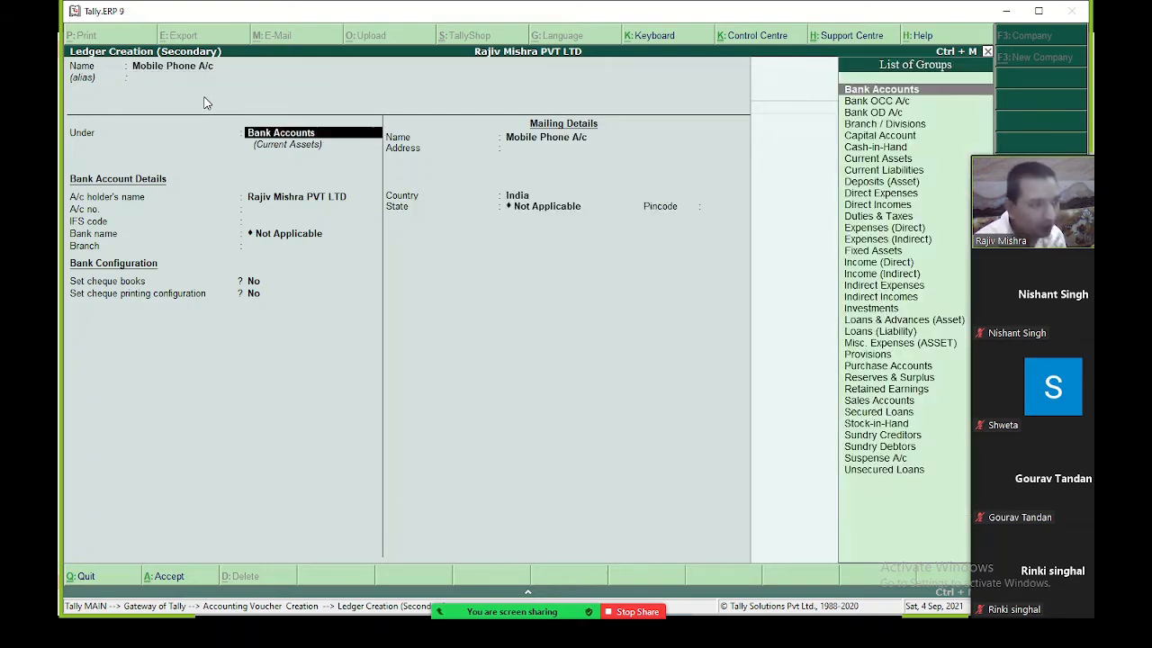
pyautogui.write('Fixed')
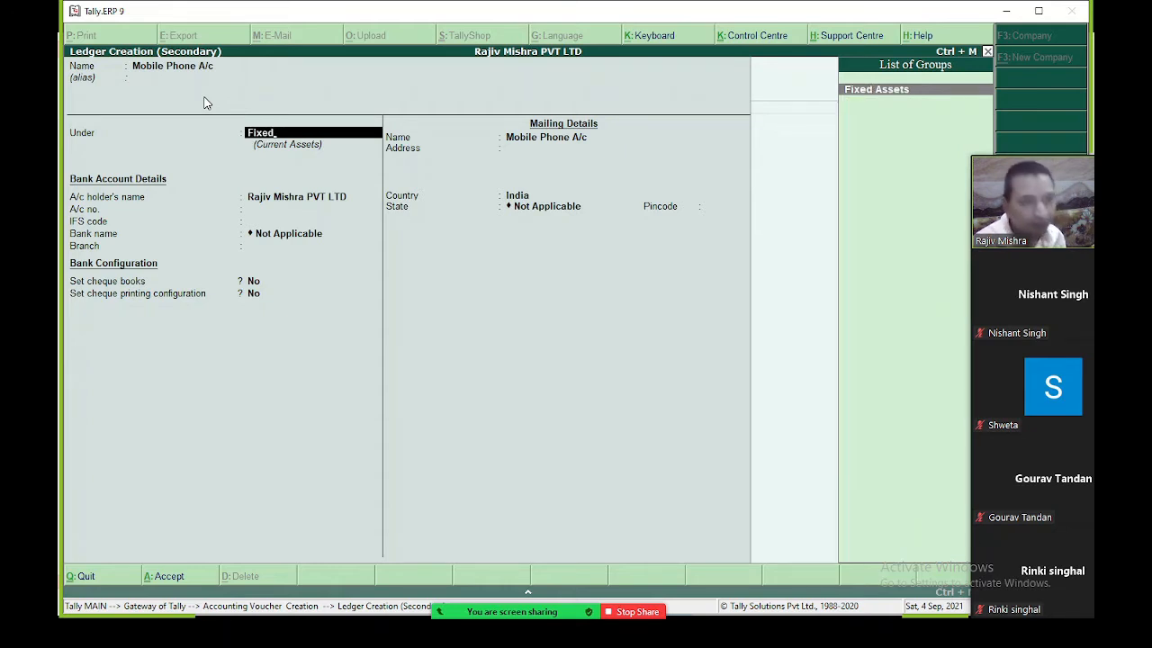
pyautogui.press('Return')
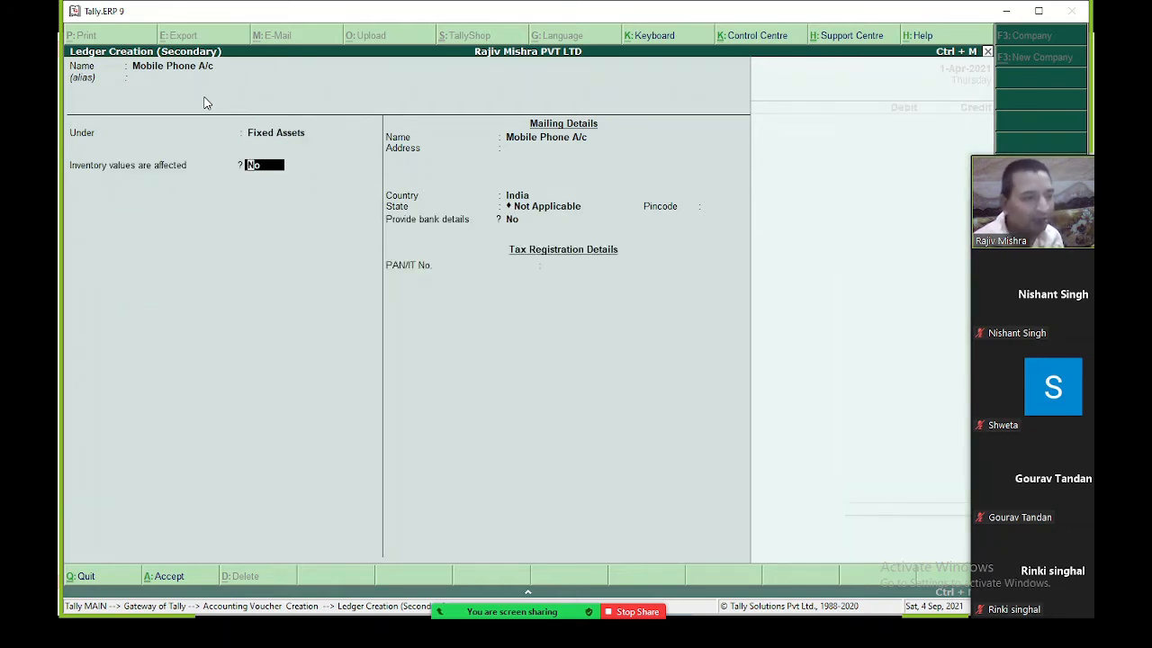
pyautogui.press('Return')
pyautogui.press('Return')
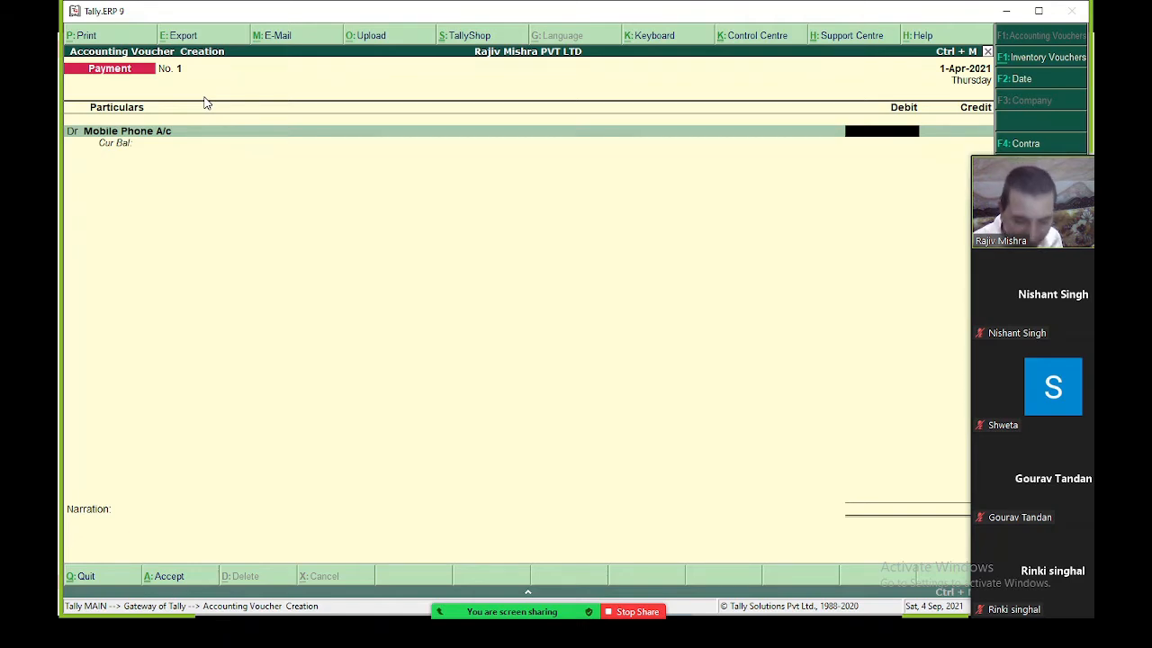
# Debit Mobile Phone A/c with 5000, credit Cash with the same amount and save the Payment voucher without a narration
pyautogui.write('5000')
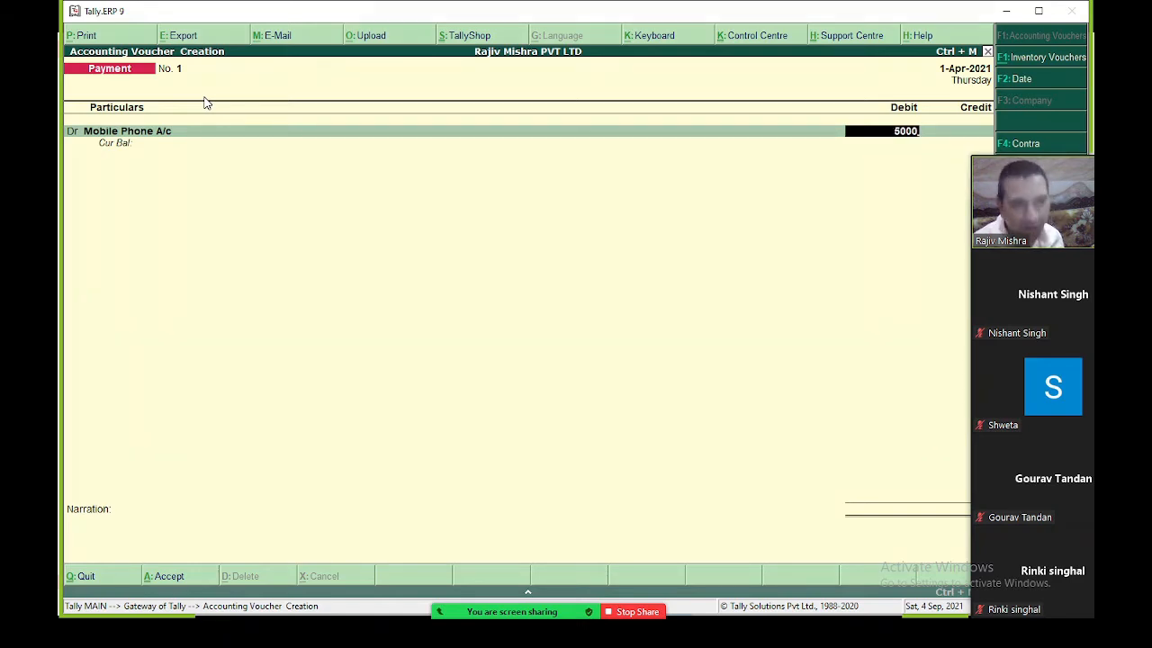
pyautogui.press('Return')
pyautogui.press('Return')
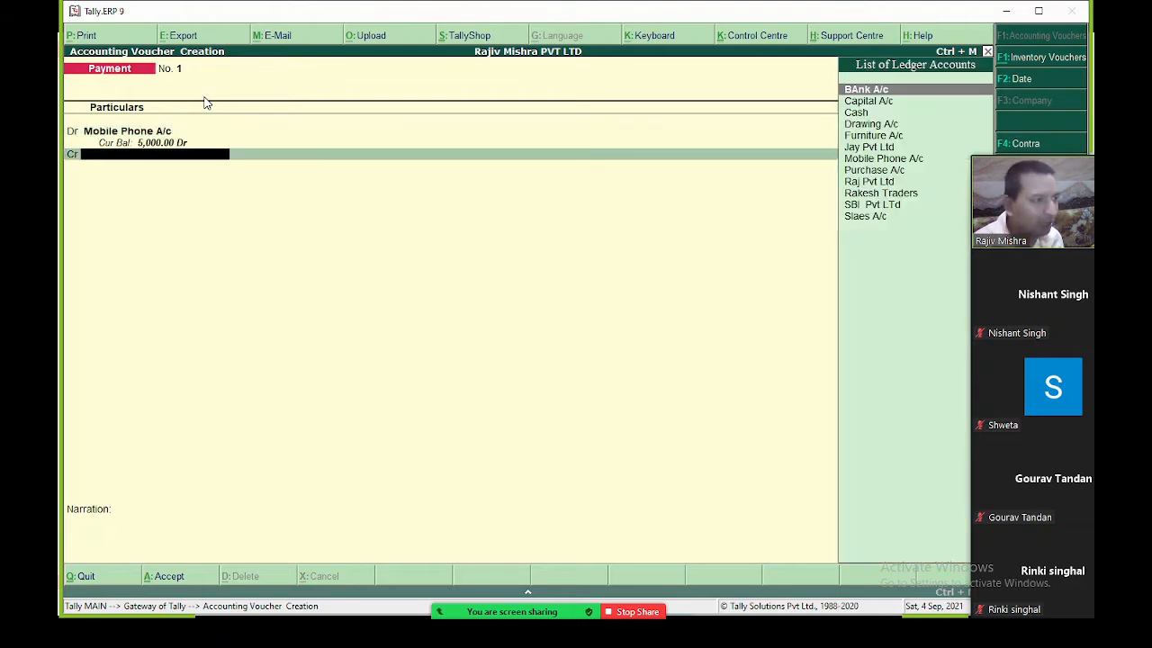
pyautogui.write('cas')
pyautogui.press('Return')
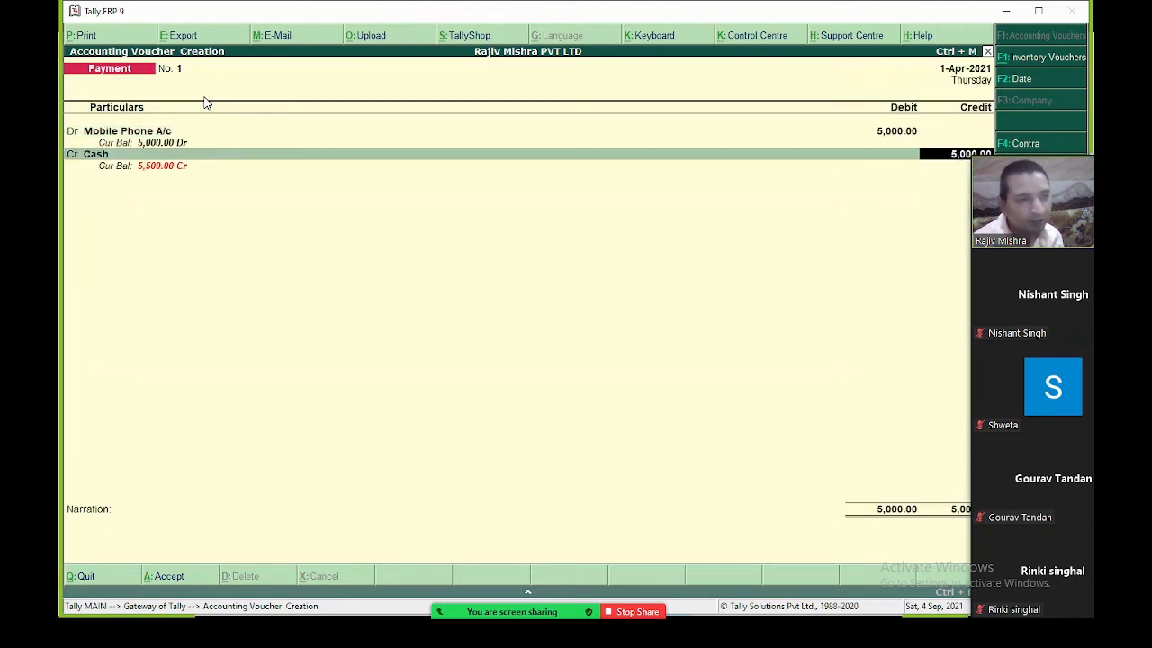
pyautogui.press('Return')
pyautogui.press('Return')
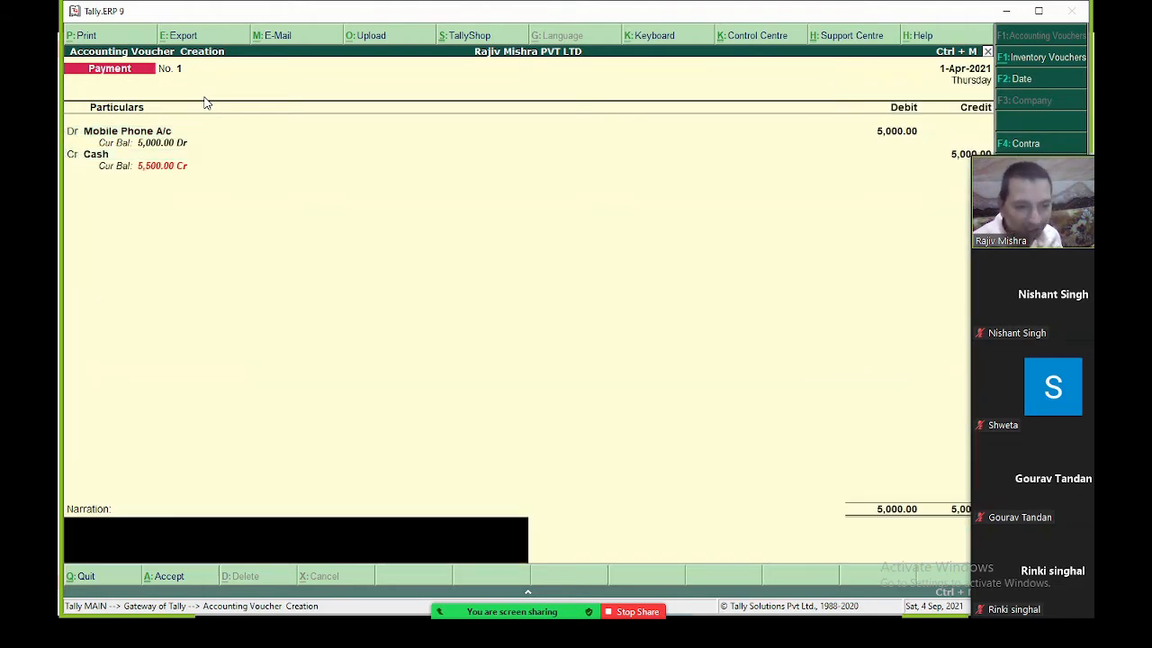
pyautogui.press('Return')
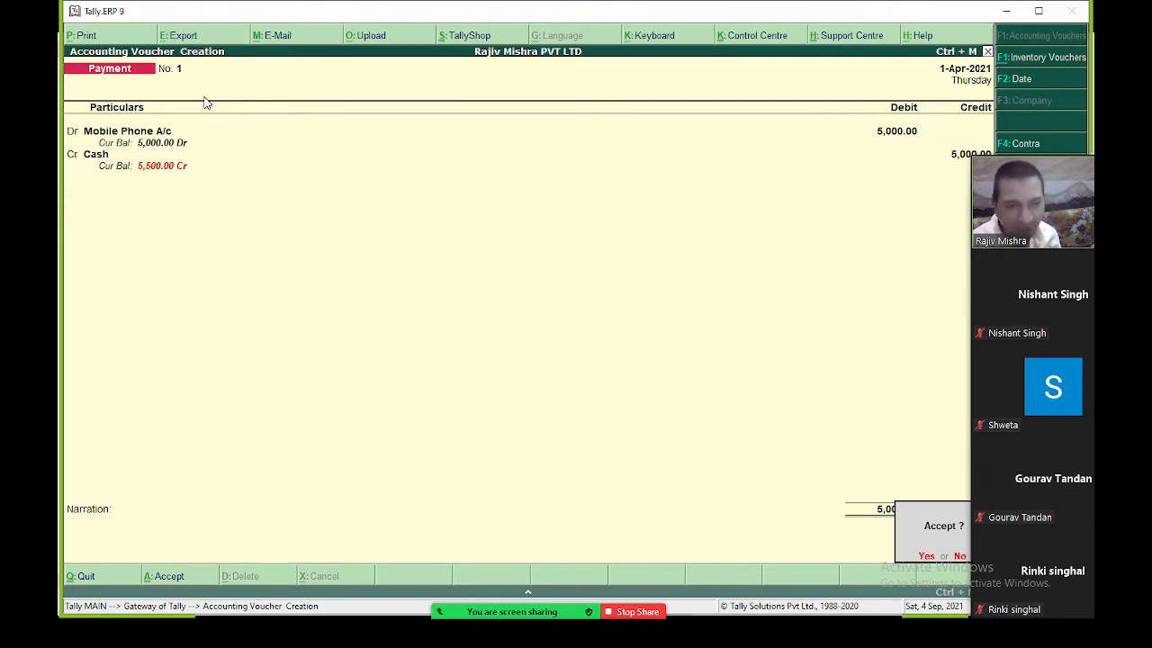
pyautogui.press('Return')
# Switch to a new Receipt voucher and credit Capital A/c with 500000
pyautogui.press('F6')
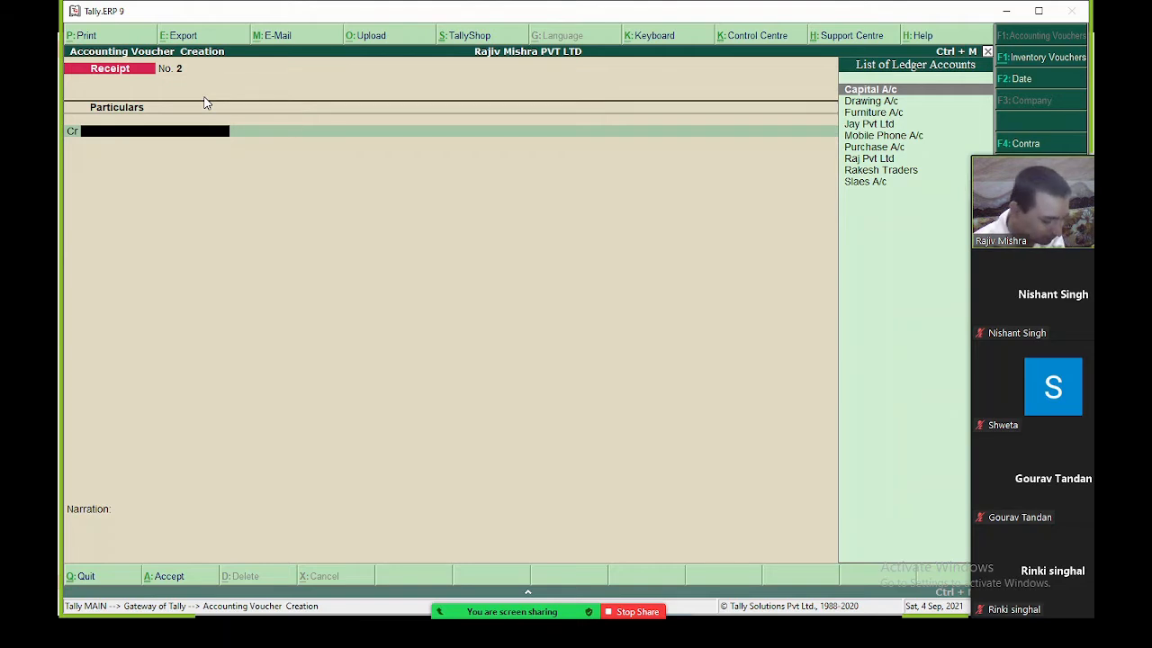
pyautogui.write('Cap')
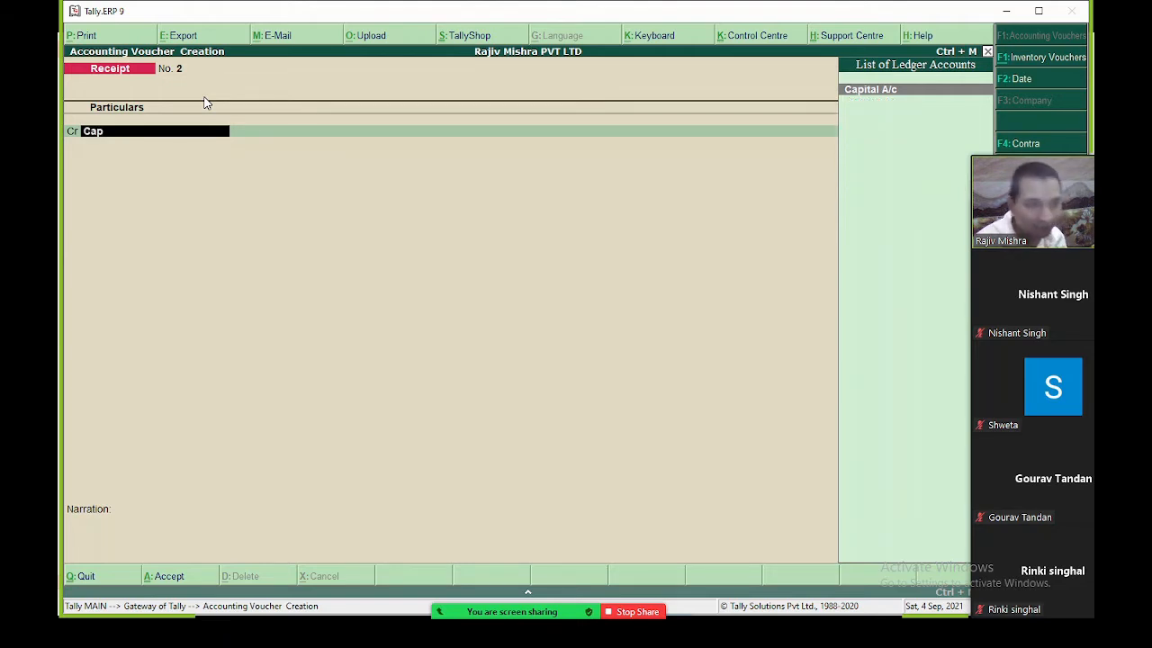
pyautogui.press('Return')
pyautogui.write('50')
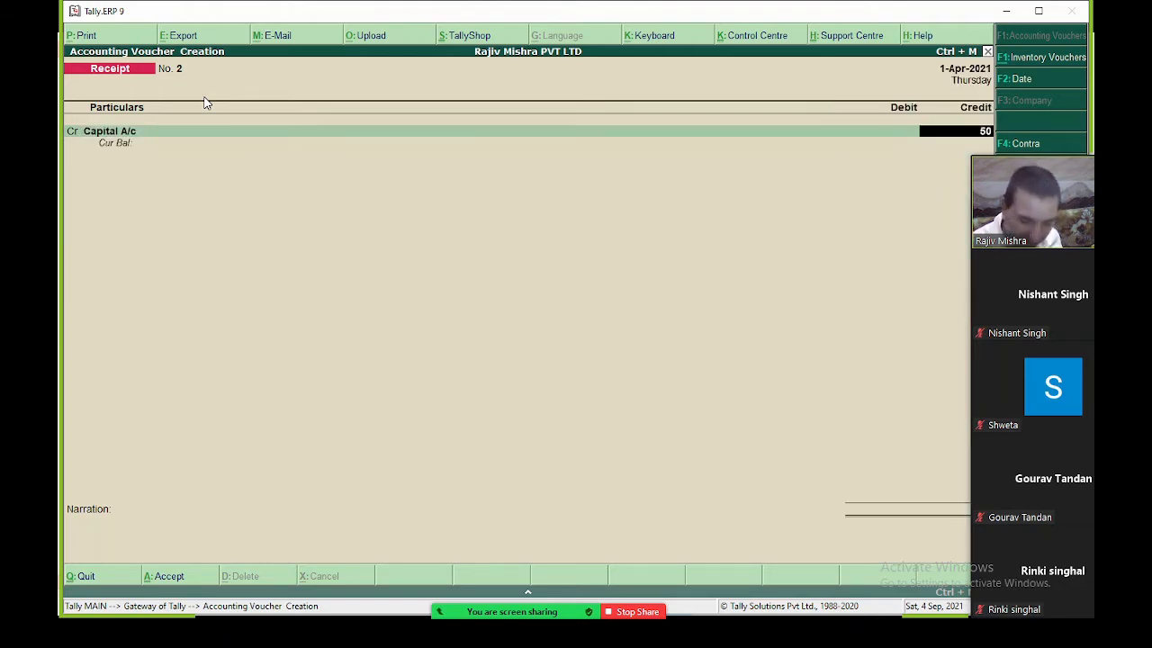
pyautogui.write('0000')
pyautogui.press('Return')
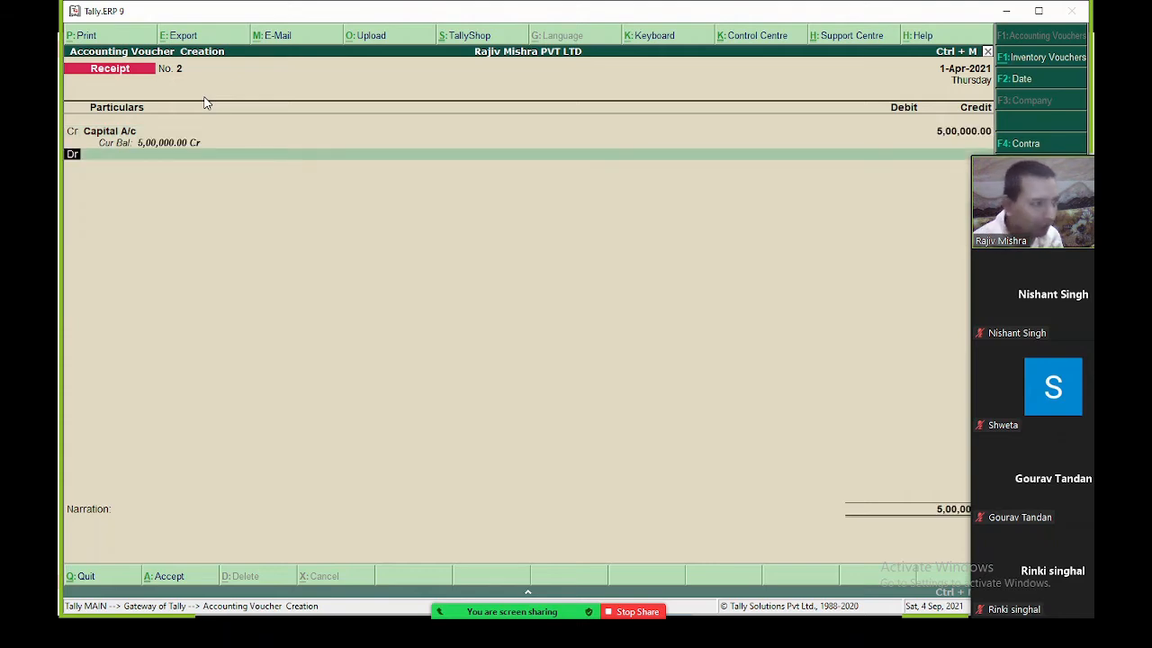
# Debit Cash with 500000 in the Receipt voucher and save it without a narration
pyautogui.write('Cas')
pyautogui.press('Return')
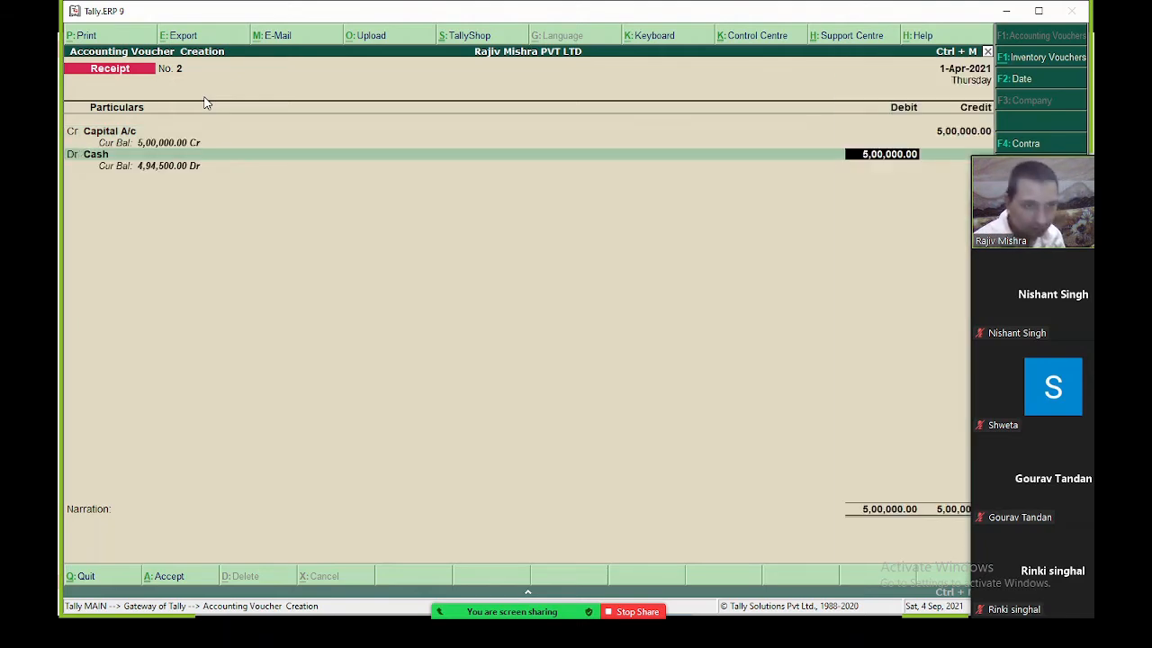
pyautogui.press('Return')
pyautogui.press('Return')
pyautogui.press('Return')
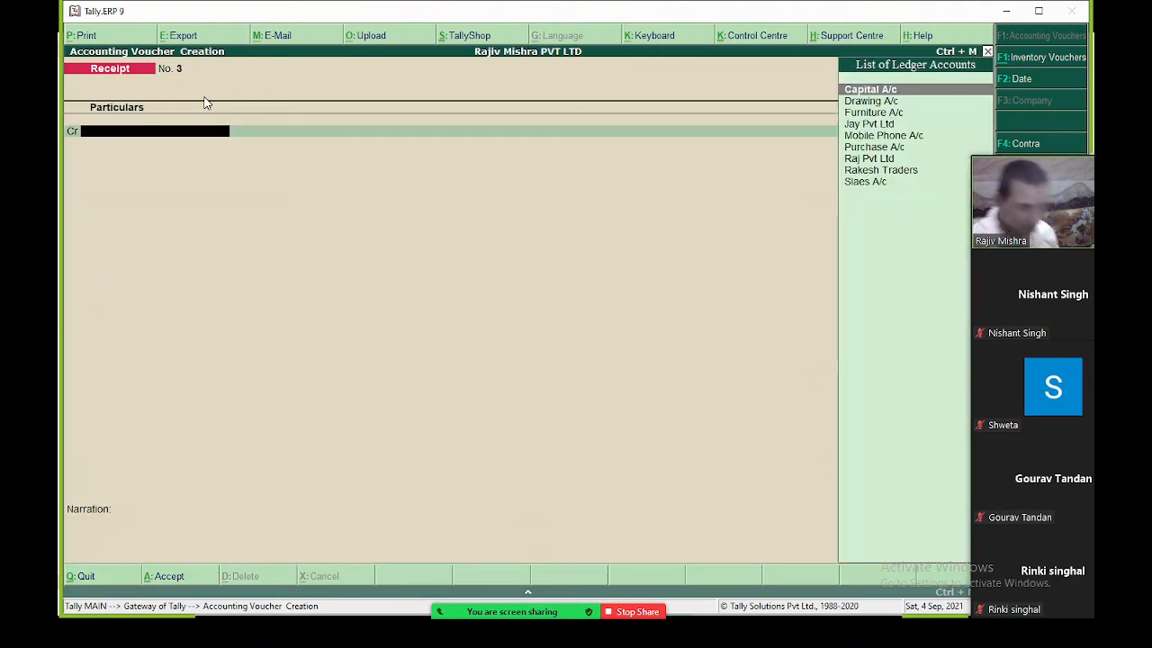
# Record a new Payment voucher debiting Mobile Phone A/c with 12000 and crediting Cash, and save it without a narration
pyautogui.press('F5')
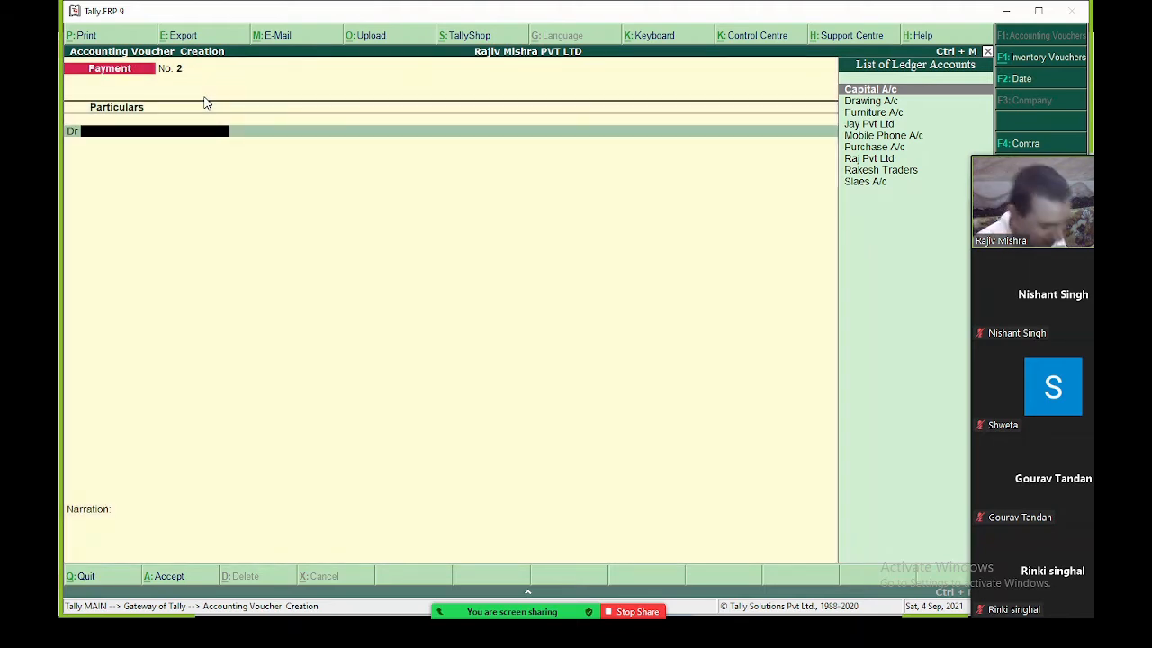
pyautogui.write('Mobi')
pyautogui.press('Return')
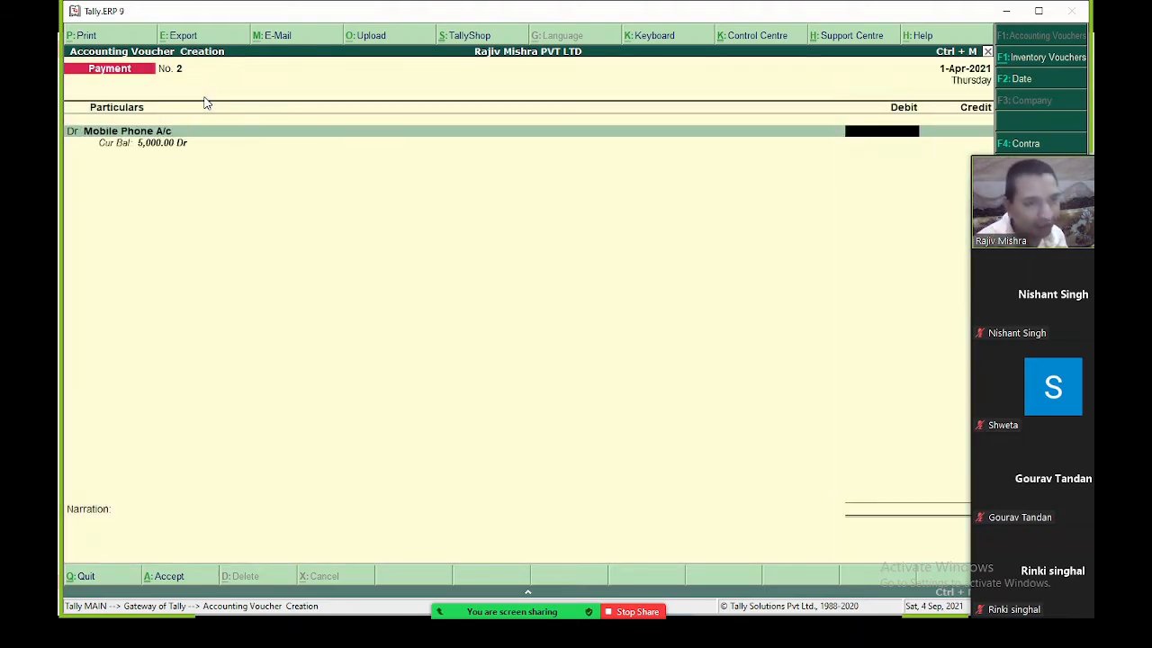
pyautogui.write('12000')
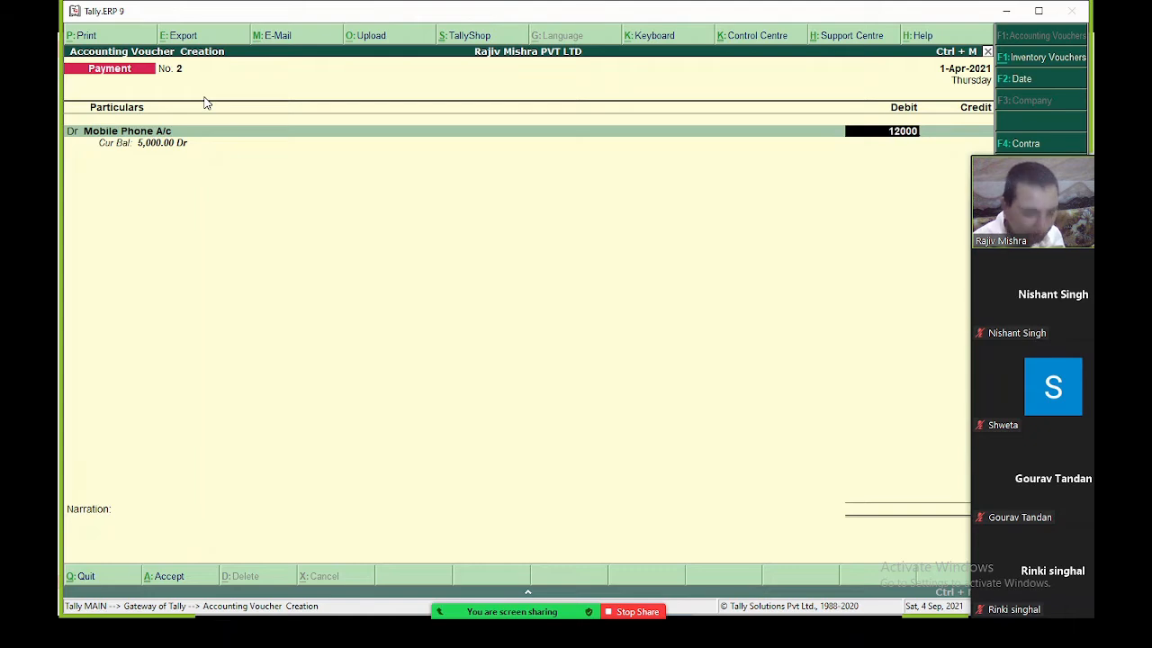
pyautogui.press('Return')
pyautogui.press('Return')
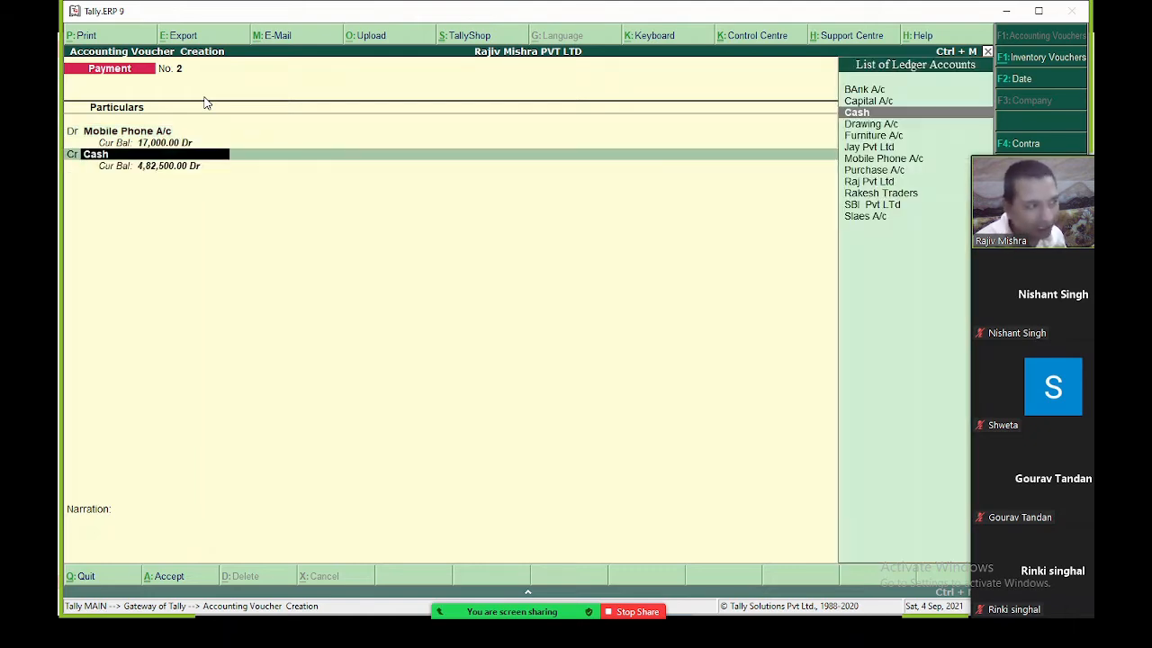
pyautogui.press('Return')
pyautogui.press('Return')
pyautogui.press('Return')
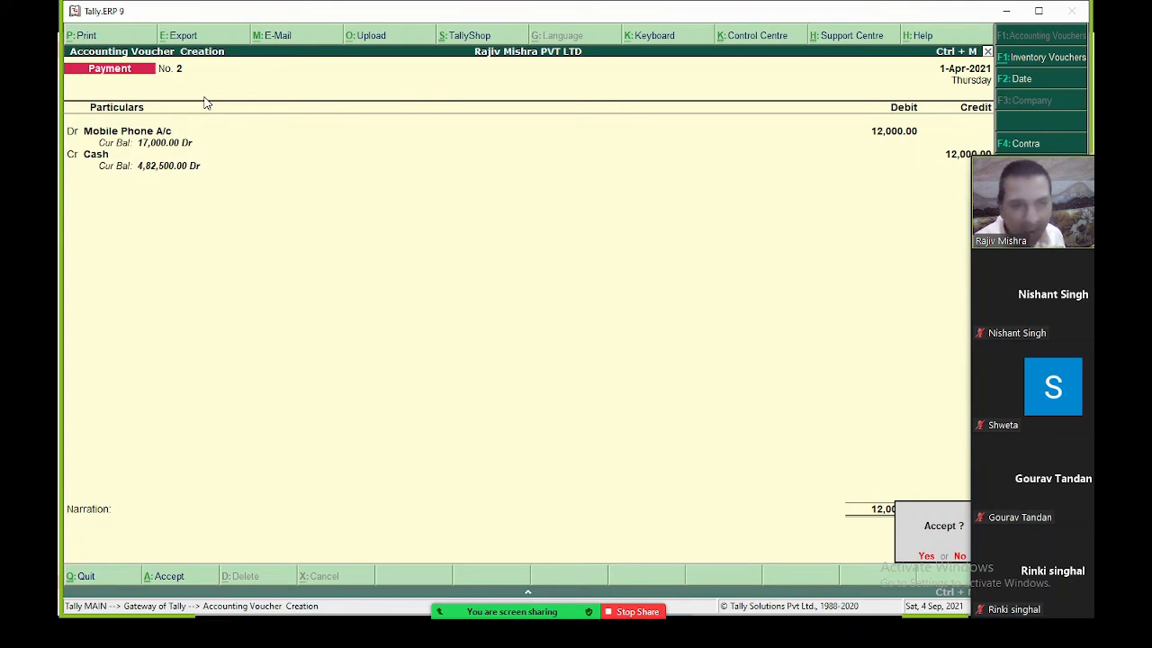
pyautogui.press('Return')
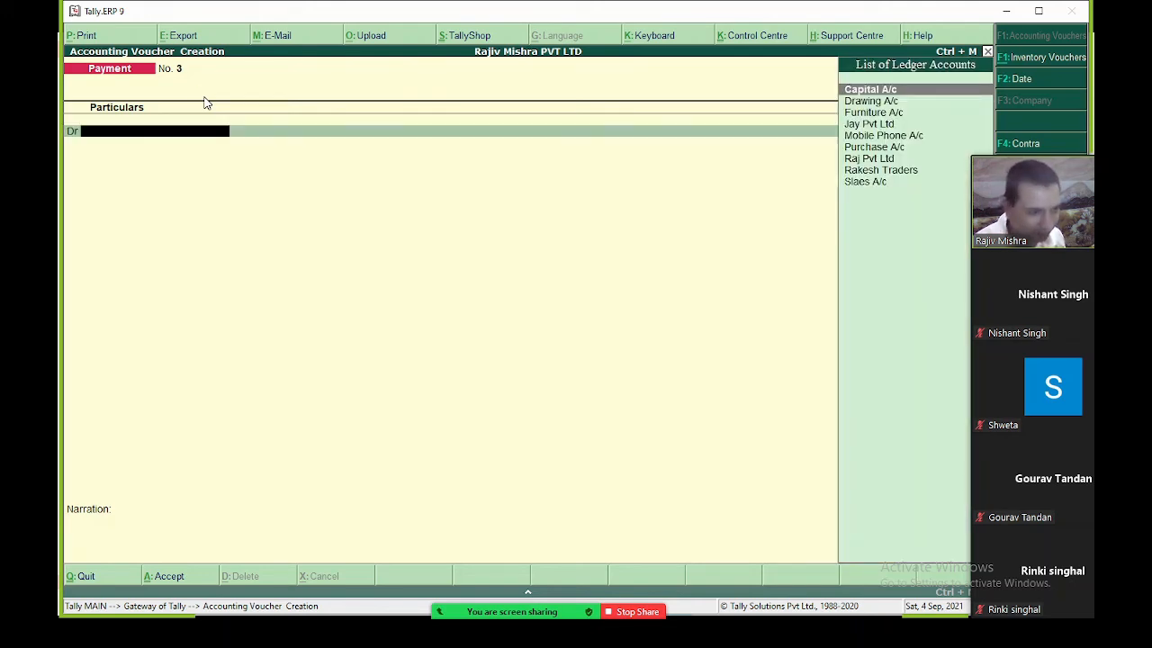
# Switch the Zoom screen share to the PowerPoint slide show on useful voucher entry options and shift the participant video strip aside
pyautogui.click(647, 612)
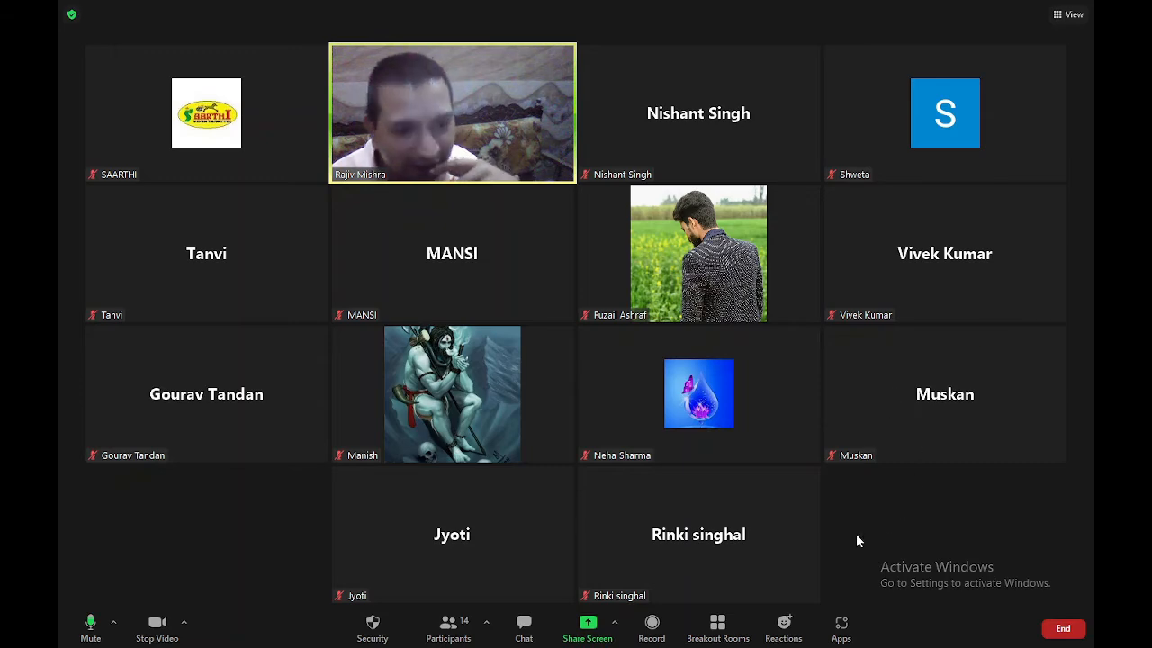
pyautogui.click(602, 628)
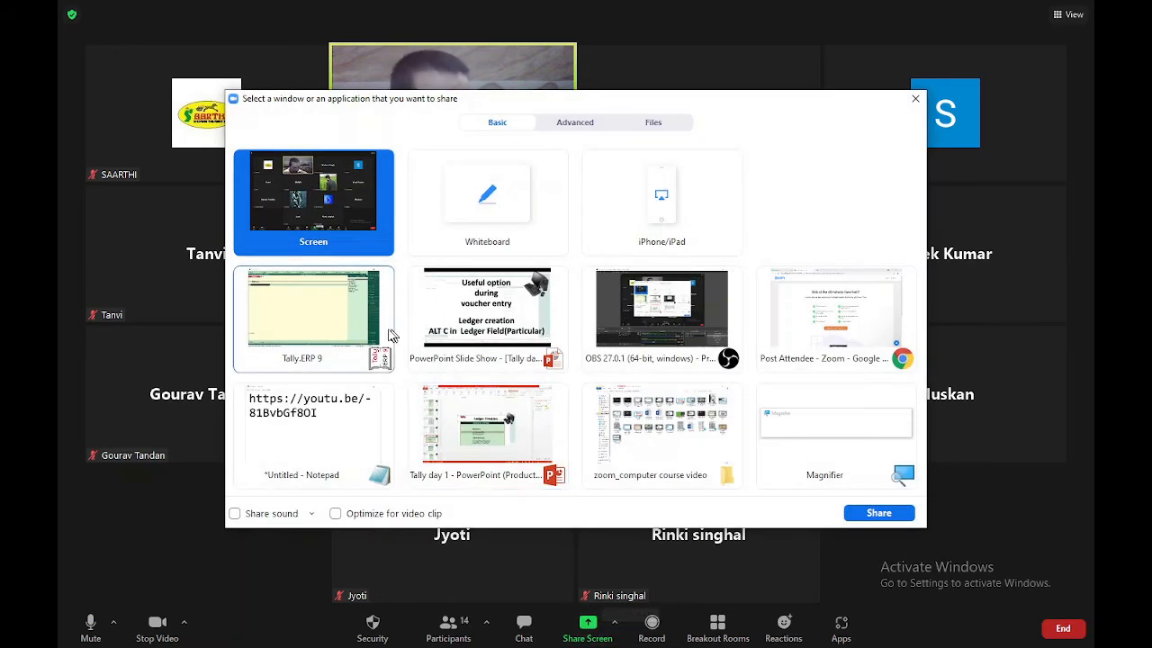
pyautogui.click(496, 339)
pyautogui.doubleClick(497, 338)
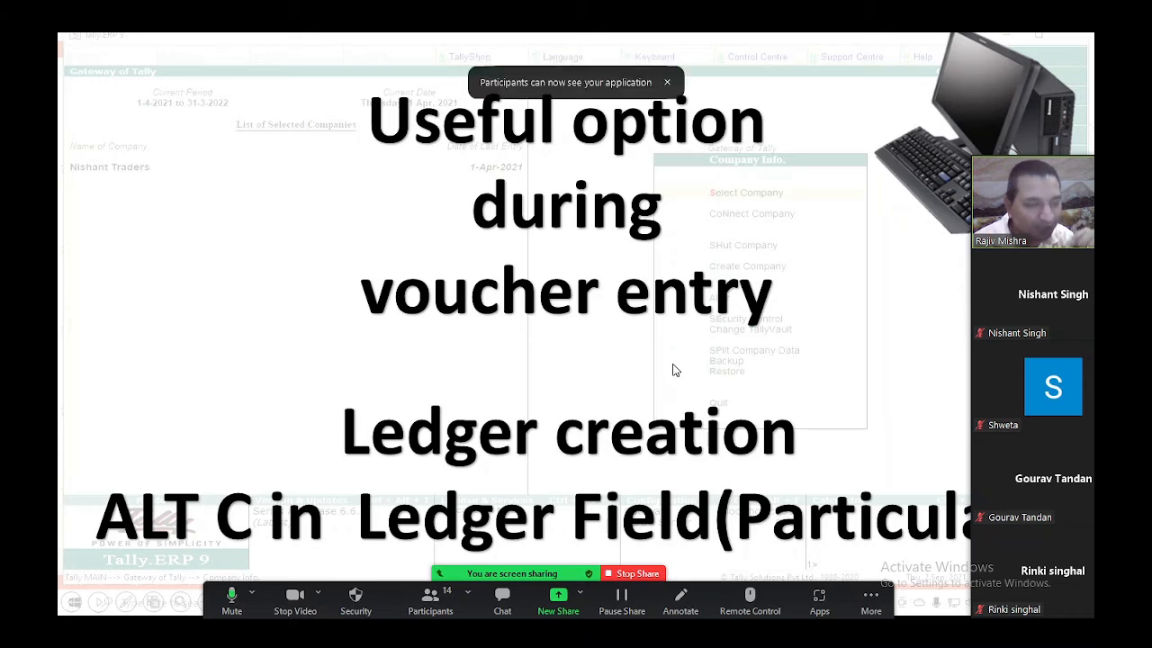
pyautogui.moveTo(1005, 298); pyautogui.dragTo(1070, 302)
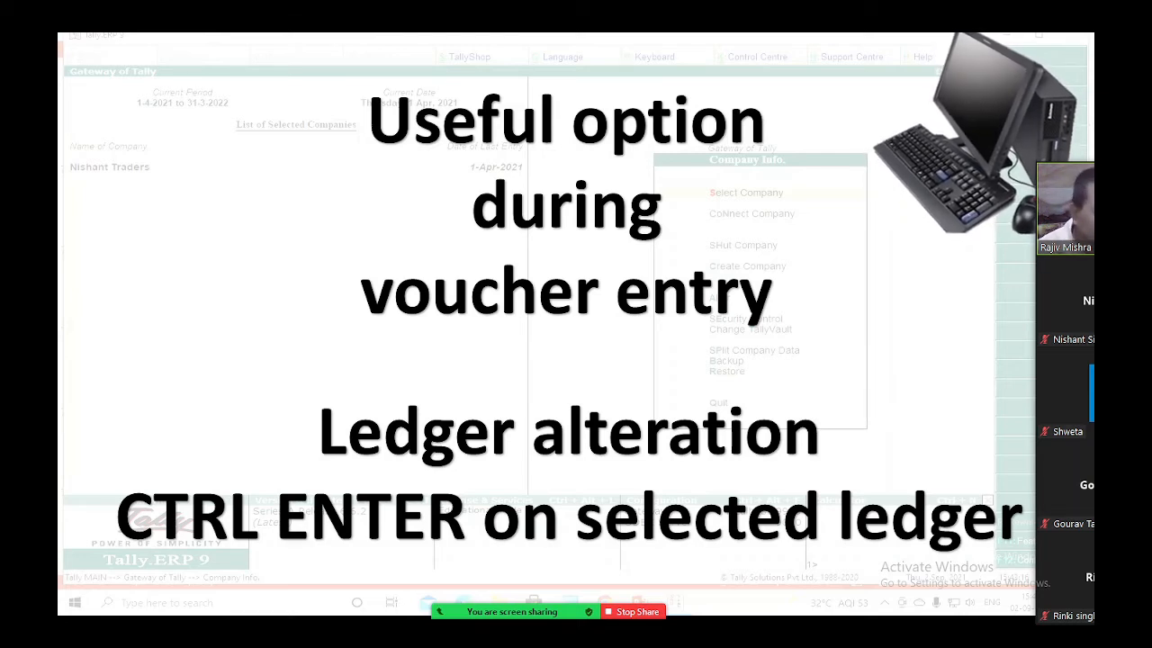
# Stop sharing the slide show in Zoom and share the Tally.ERP 9 window again
pyautogui.moveTo(636, 576)
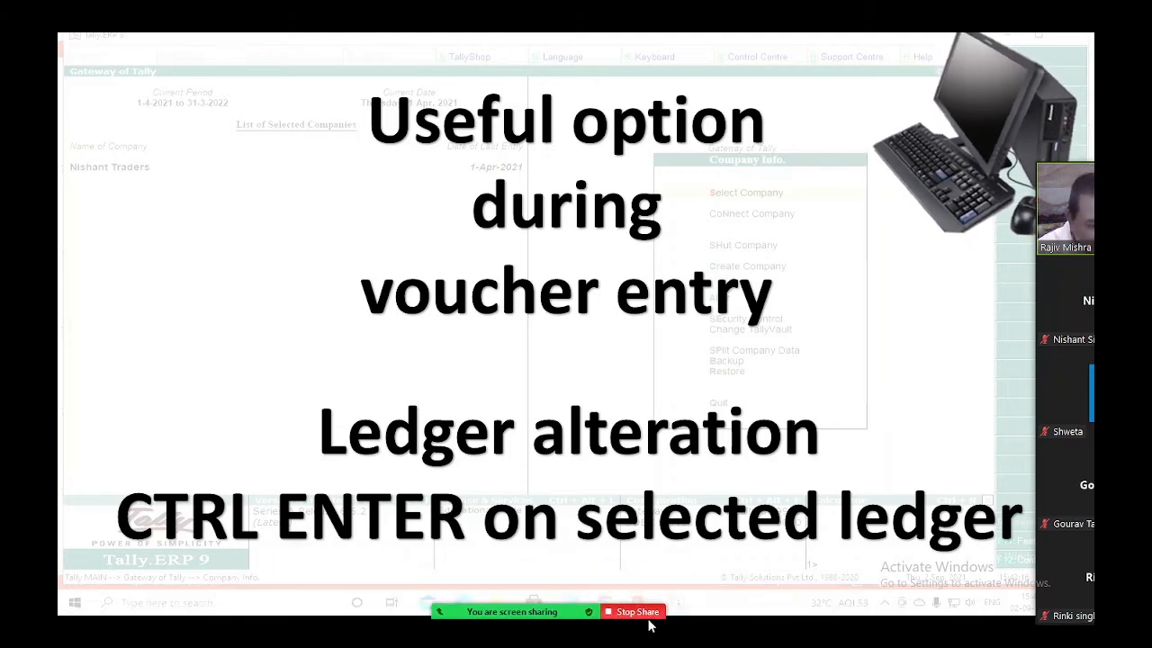
pyautogui.click(641, 612)
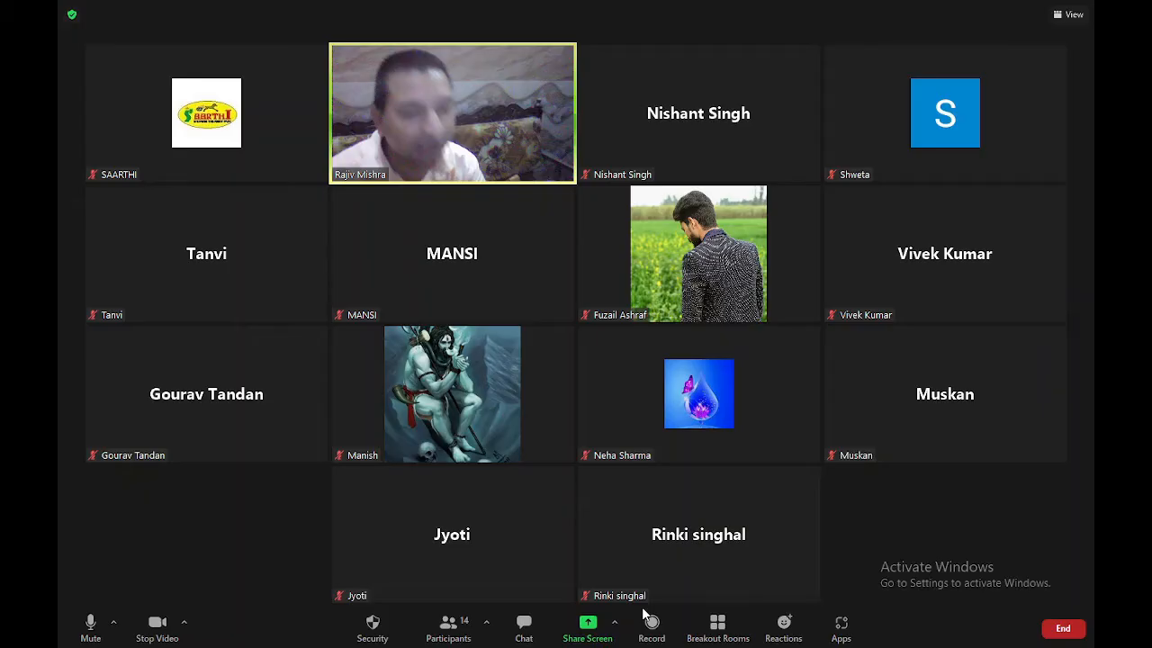
pyautogui.click(588, 627)
pyautogui.doubleClick(441, 314)
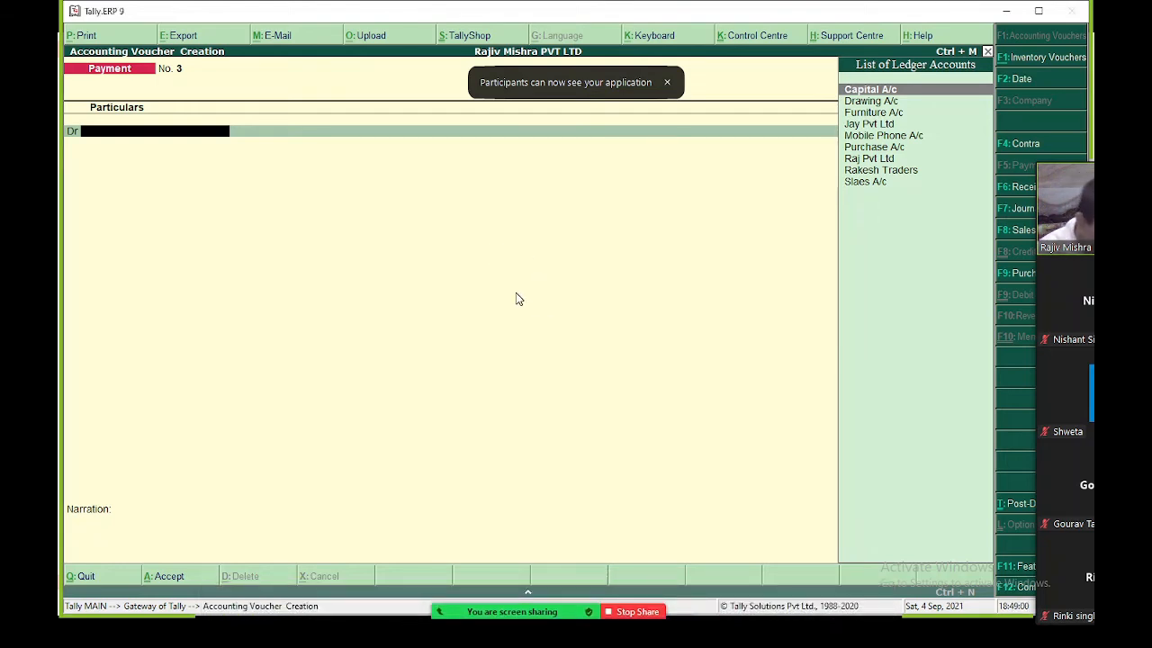
# Alter the Mobile Phone A/c ledger from the Payment voucher's debit line, renaming it Apple Mobile Phone A/c
pyautogui.write('Mob')
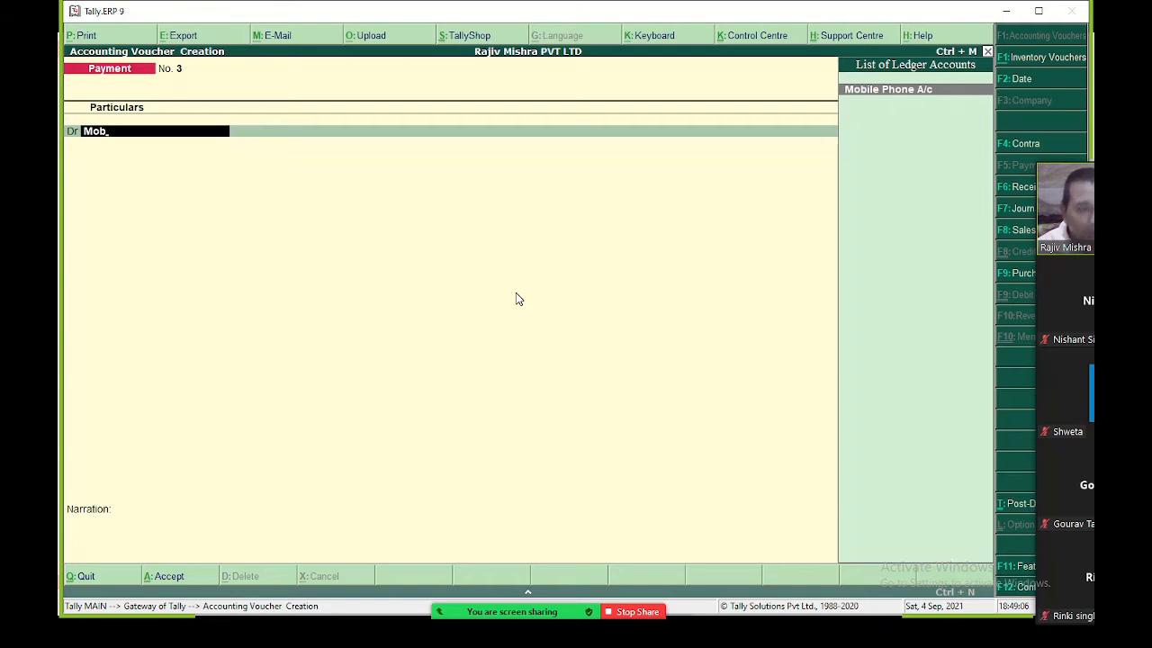
pyautogui.press('Return')
pyautogui.press('BackSpace')
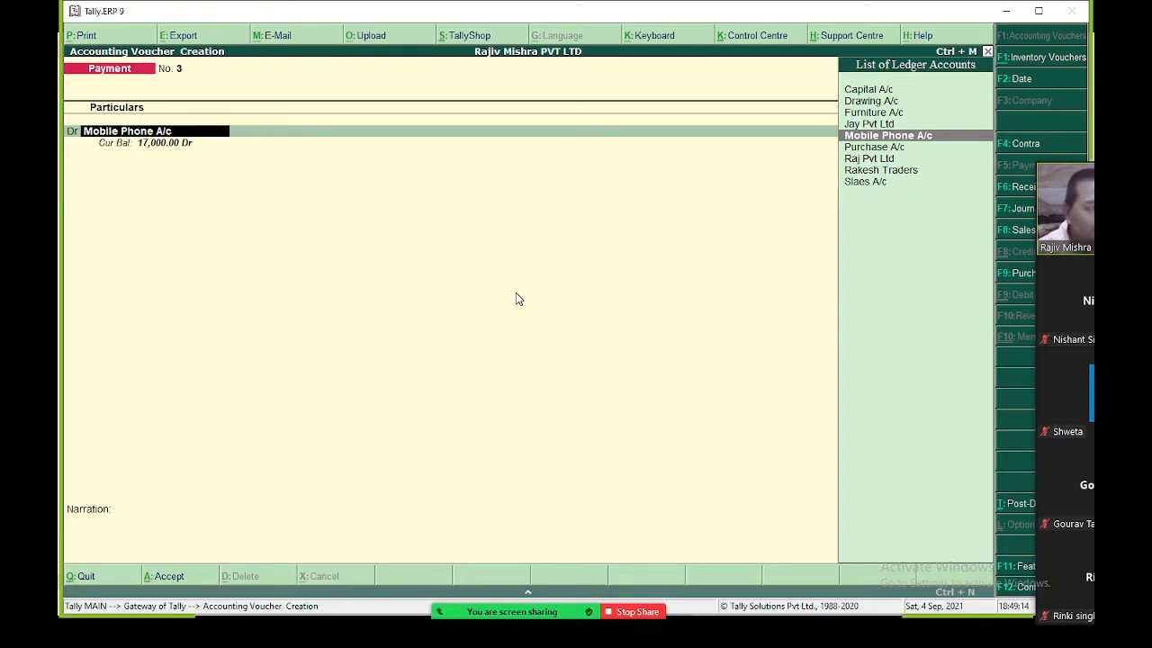
pyautogui.hotkey('ctrl', 'Return')
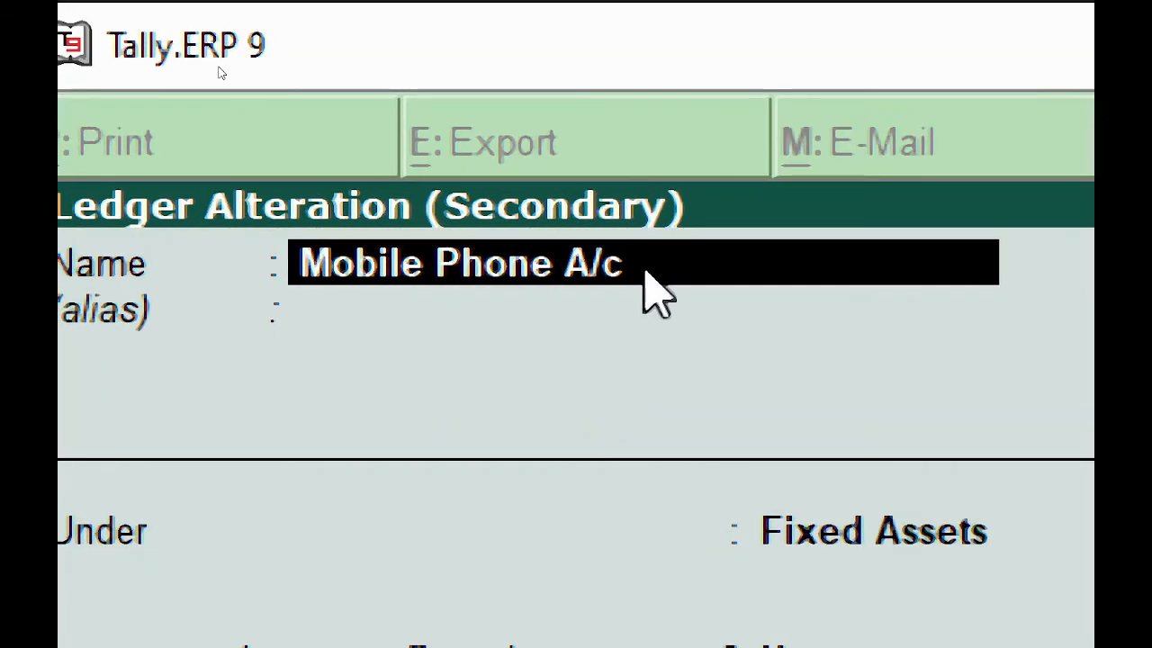
pyautogui.write('Apple')
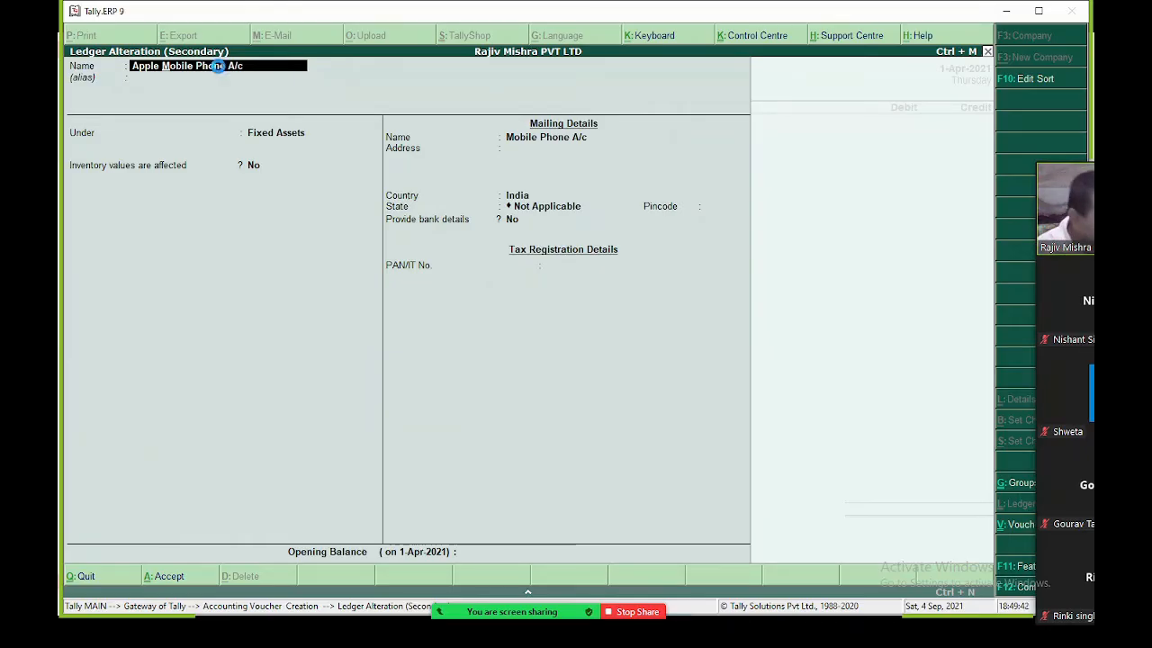
pyautogui.hotkey('ctrl', 'a')
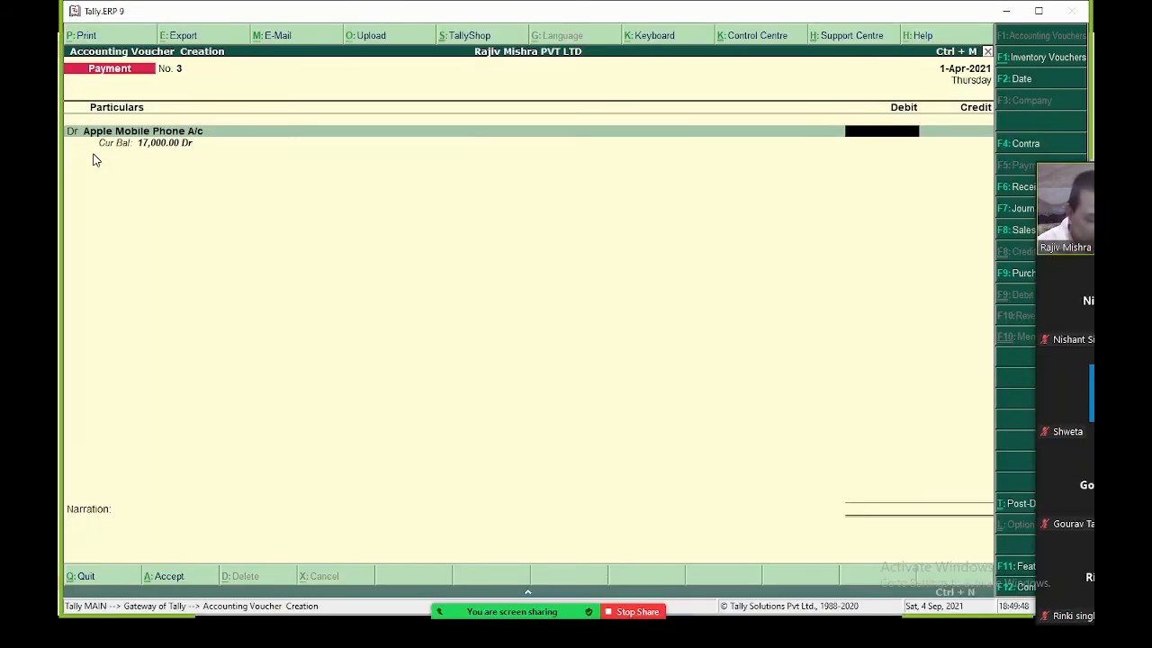
# Abandon the unsaved Payment voucher and open the previous one to check the ledger name on its debit line
pyautogui.press('pageup')
pyautogui.press('y')
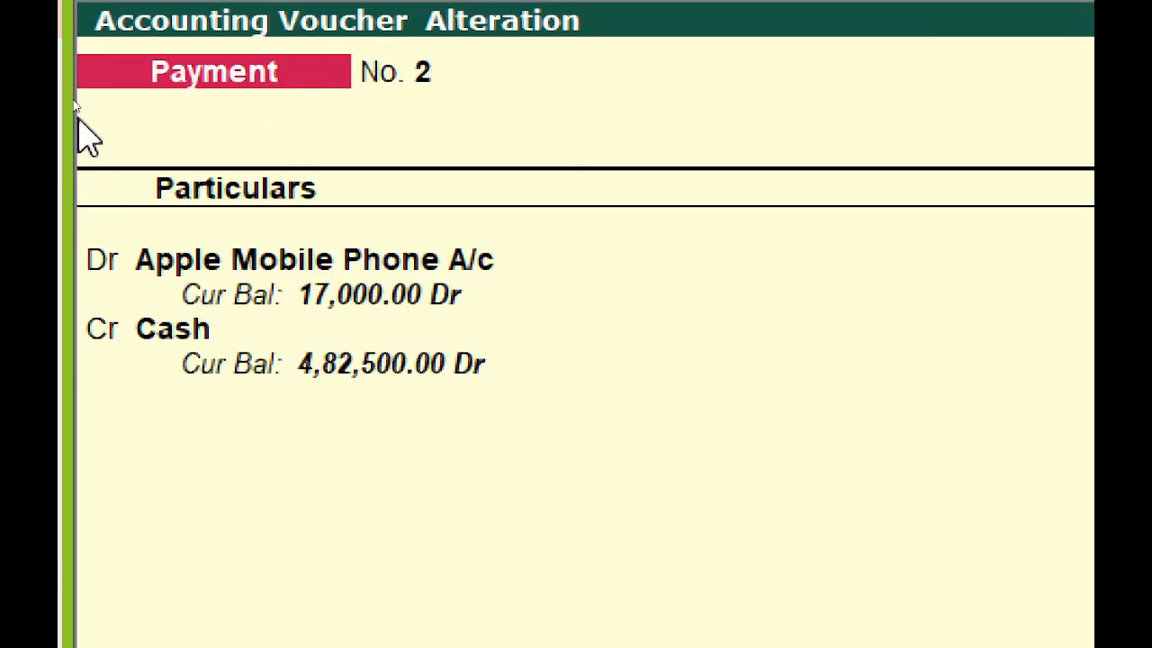
pyautogui.click(160, 248)
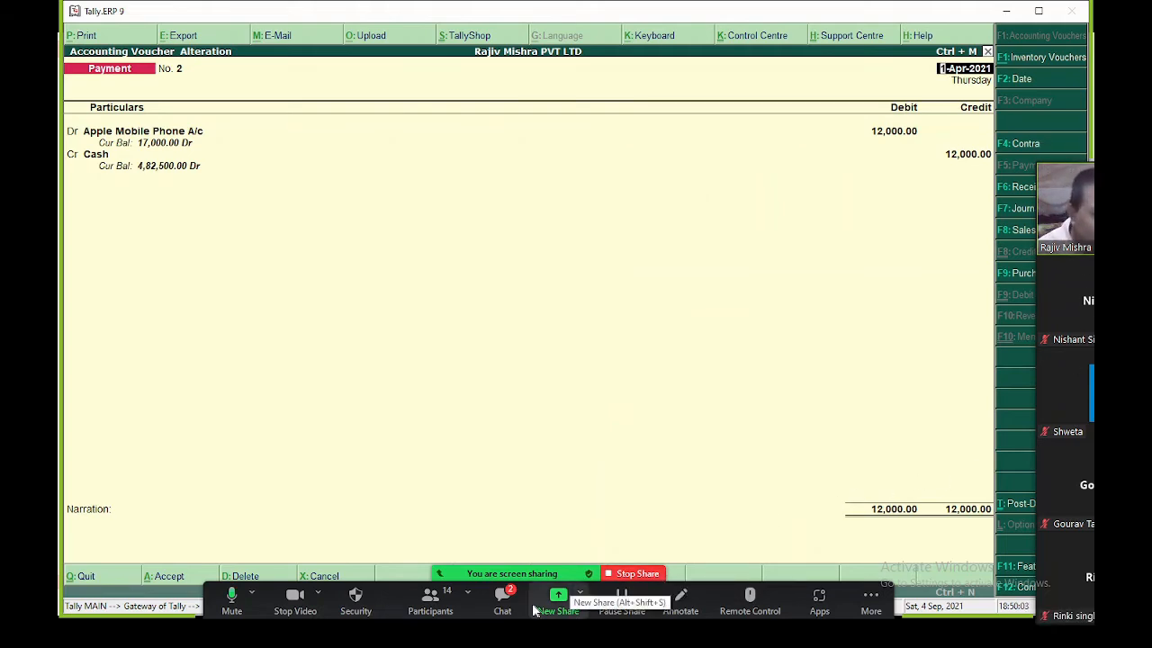
# Read and close the Zoom meeting chat, and switch the screen share to the PowerPoint slide on the auto calculator
pyautogui.click(502, 601)
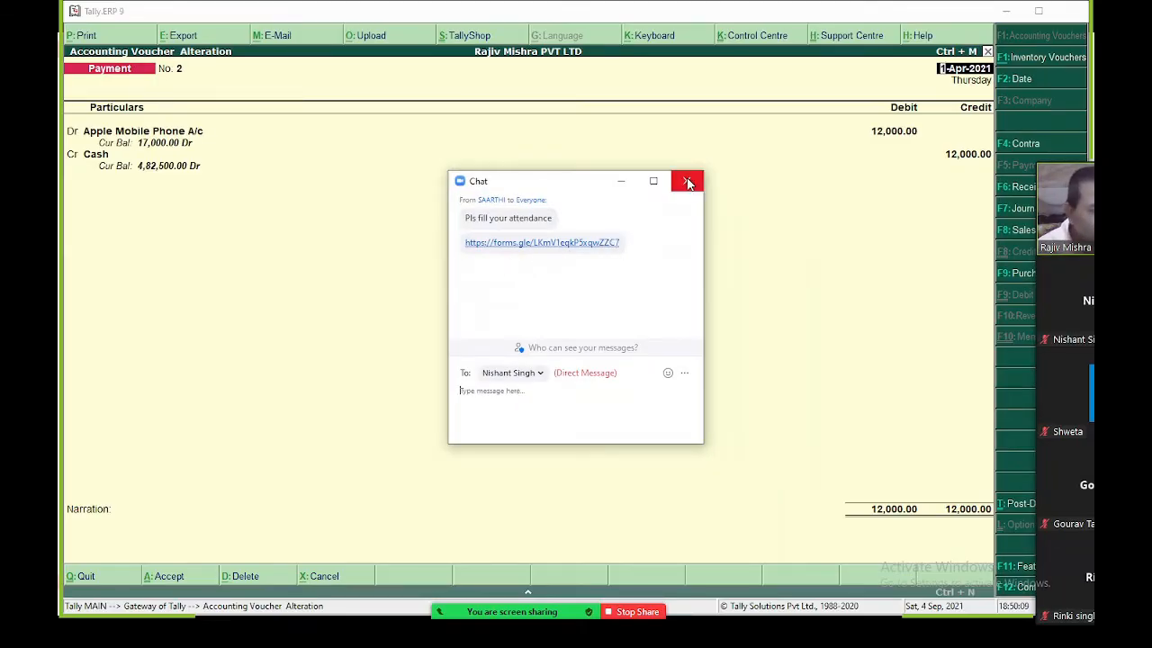
pyautogui.click(688, 184)
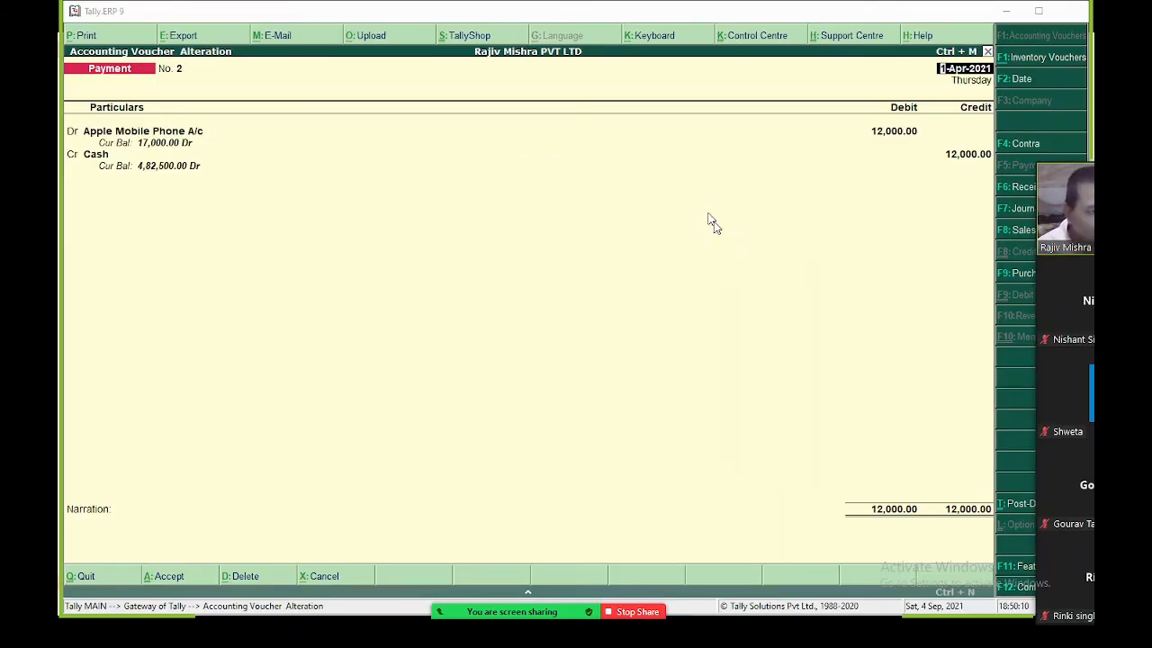
pyautogui.click(638, 611)
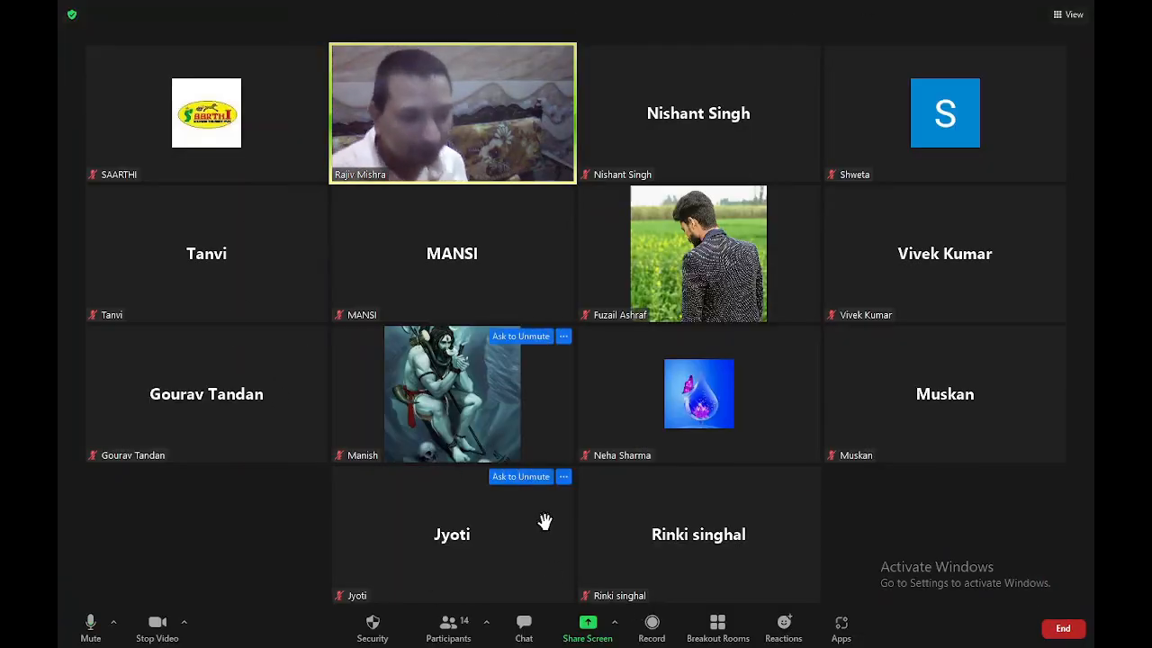
pyautogui.click(582, 639)
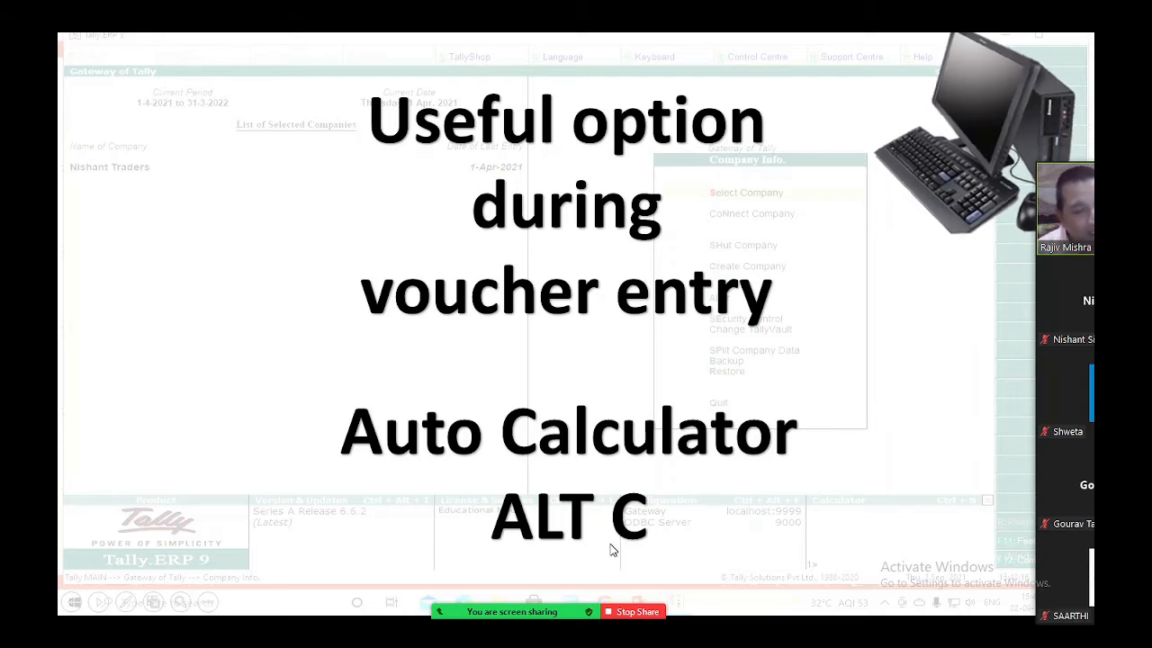
# End the slide show share in Zoom and bring the Tally.ERP 9 voucher back as the shared window
pyautogui.click(627, 617)
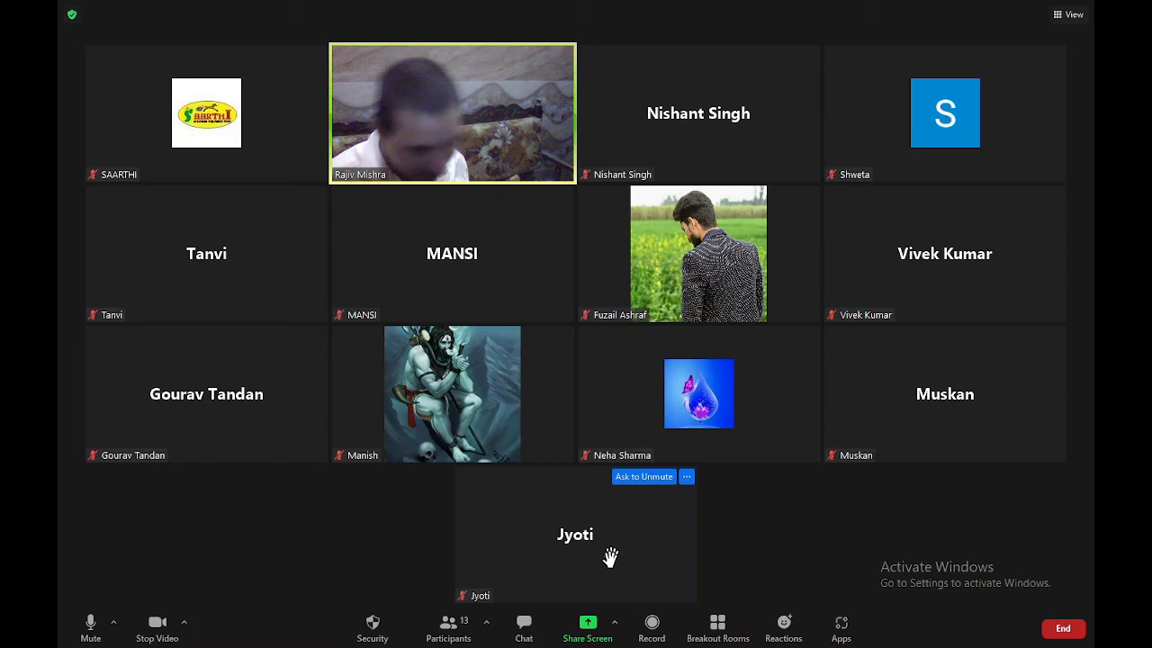
pyautogui.click(587, 625)
pyautogui.click(292, 328)
pyautogui.doubleClick(463, 329)
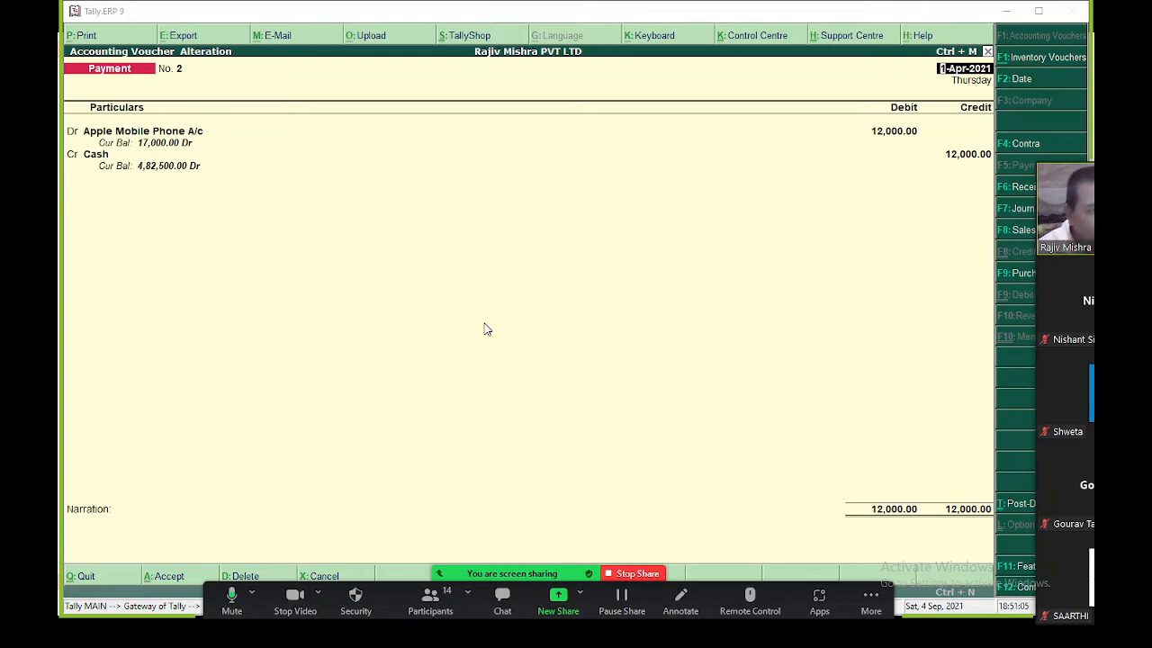
# Return from the saved Payment voucher to a new one and select Apple Mobile Phone A/c on its debit line
pyautogui.press('Return')
pyautogui.press('pagedown')
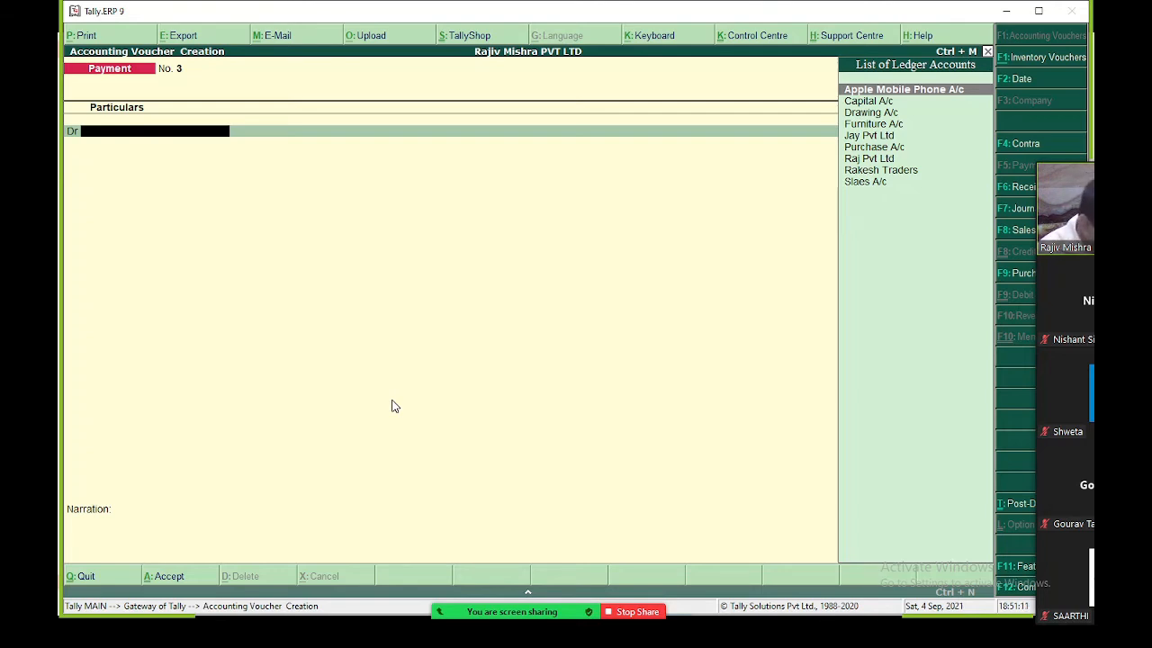
pyautogui.write('Mobil')
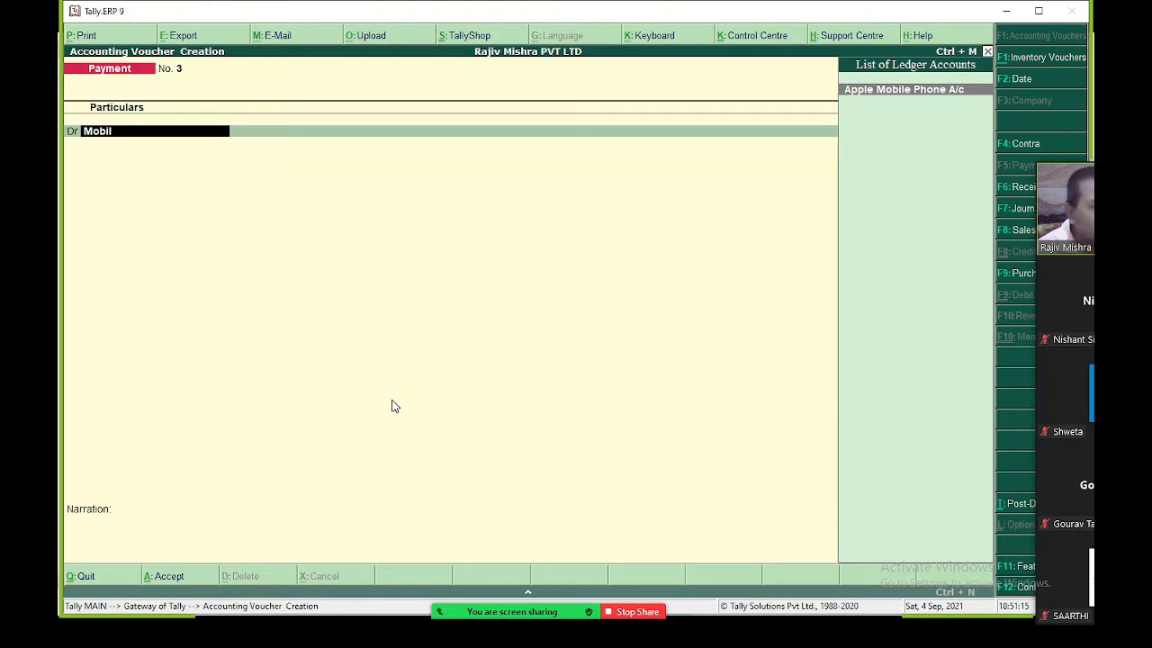
pyautogui.press('Return')
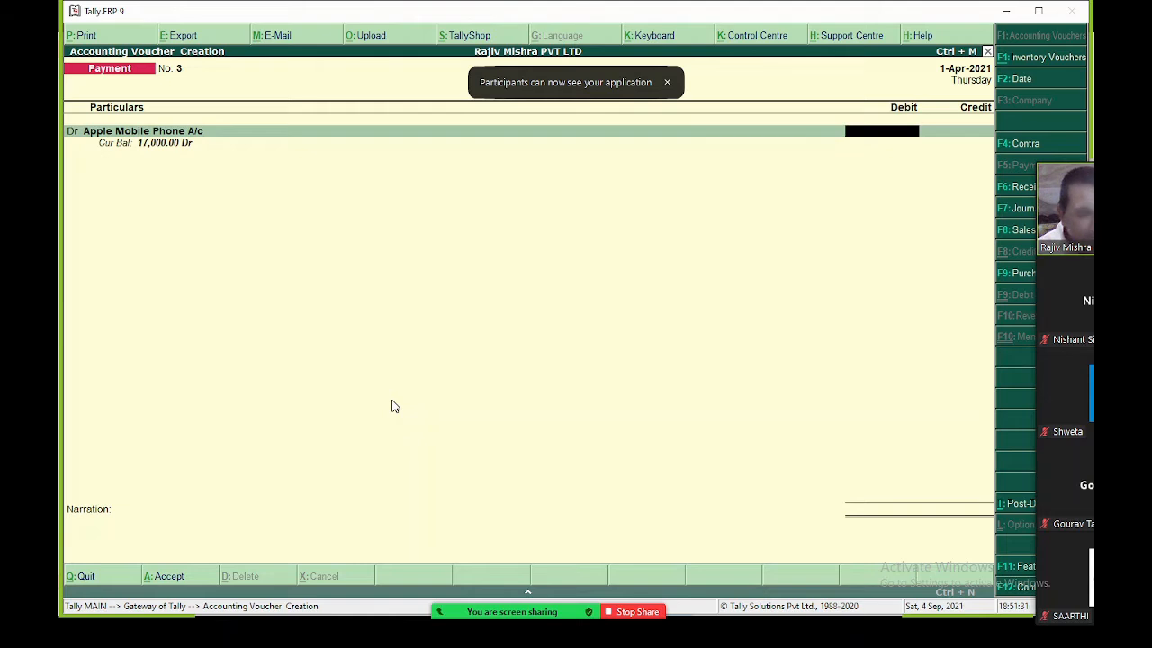
# Calculate 163*23412.40 in the built-in calculator while the voucher's debit amount is still empty
pyautogui.hotkey('ctrl', 'n')
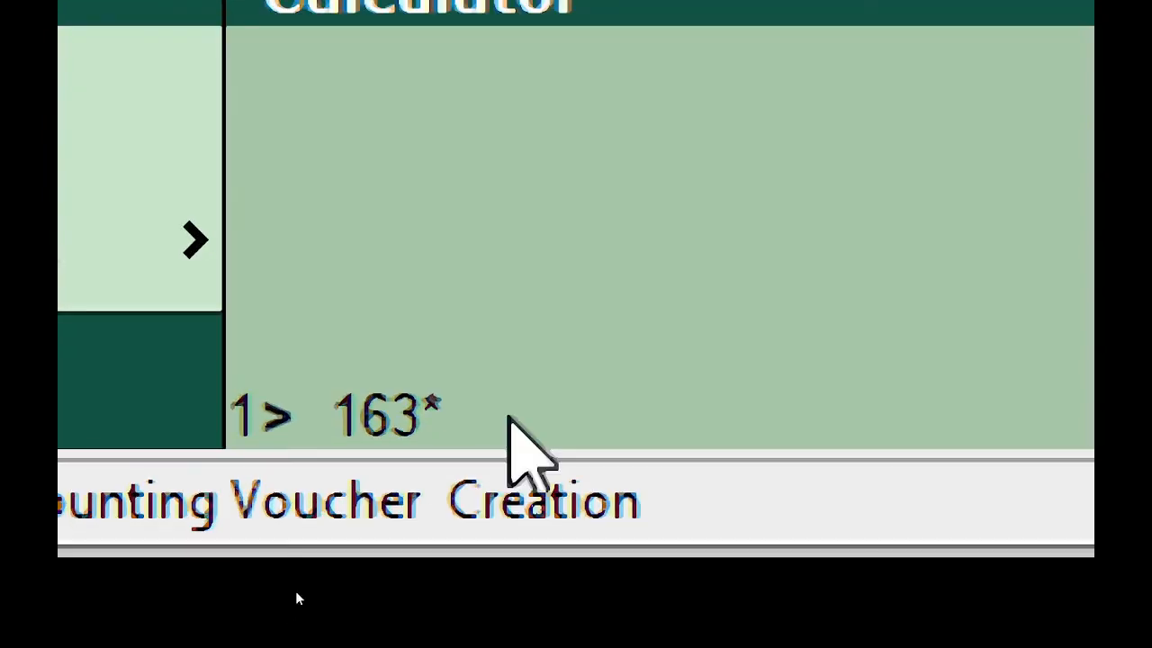
pyautogui.write('23412.')
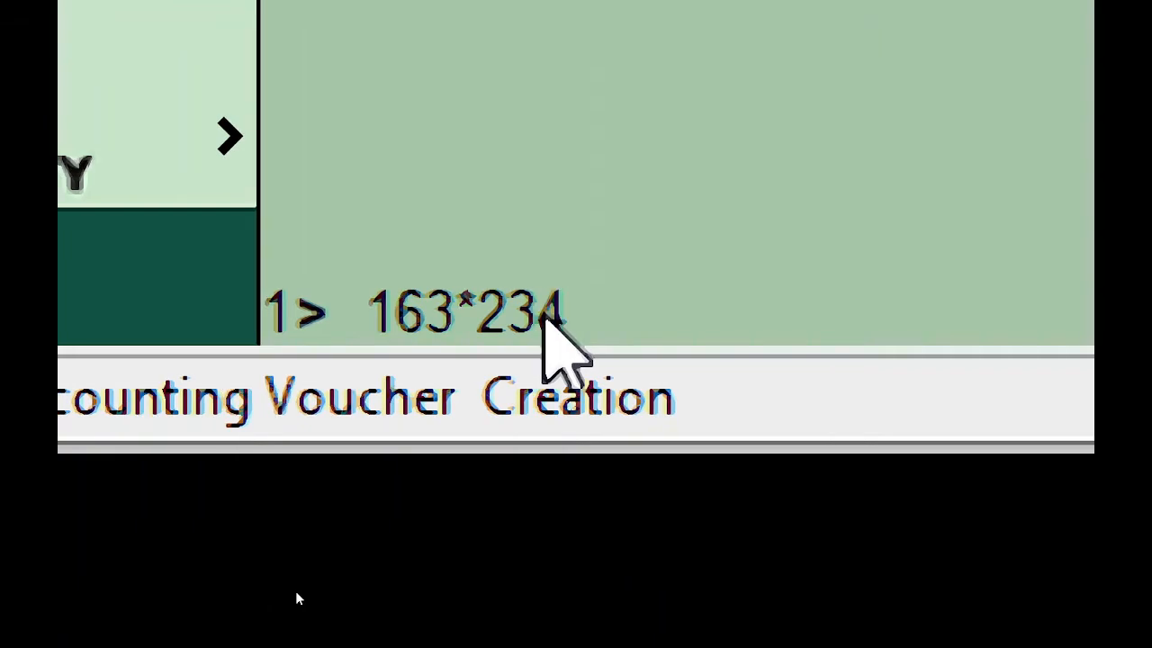
pyautogui.write('40')
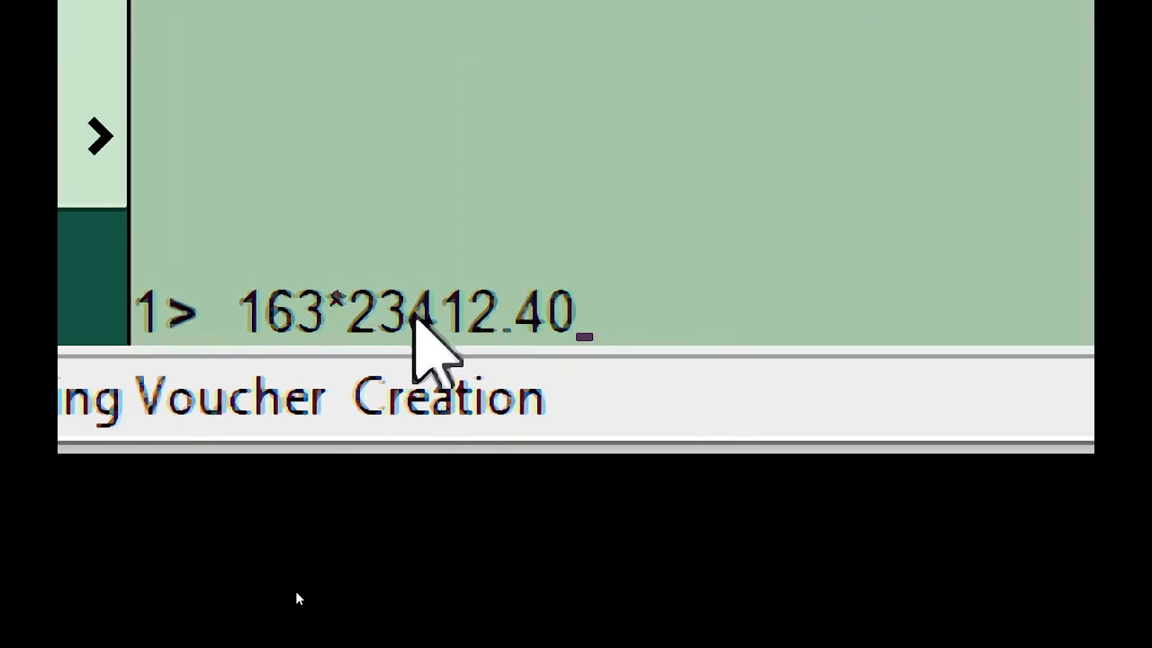
pyautogui.press('Return')
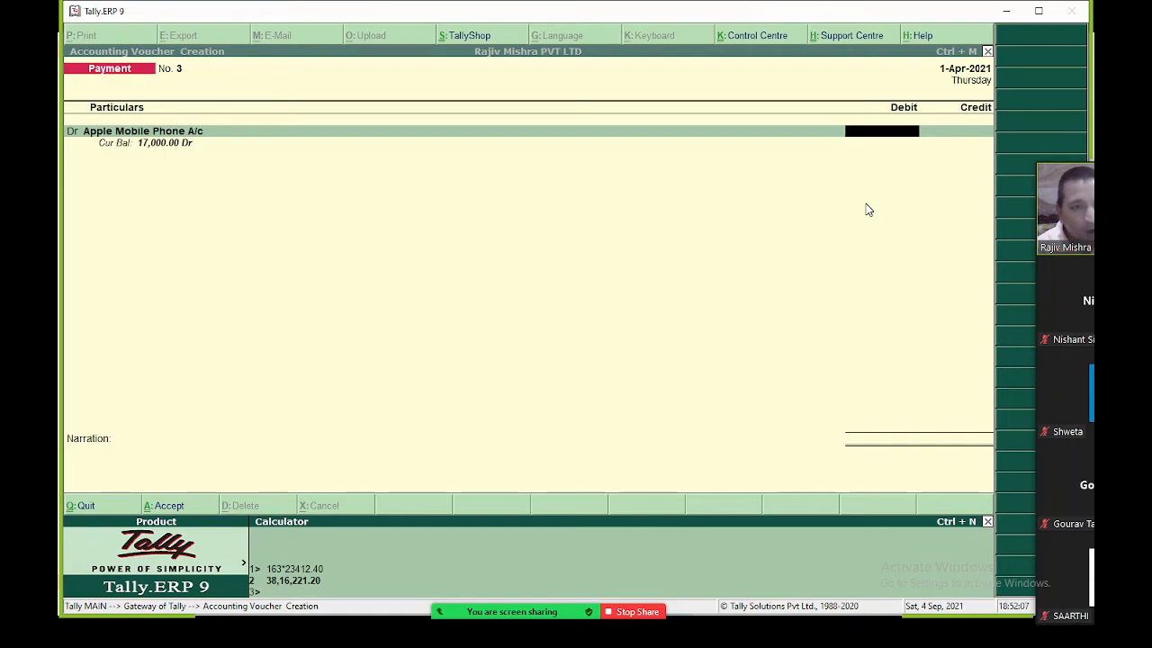
# Evaluate 3816221.20 in the built-in calculator
pyautogui.write('3816')
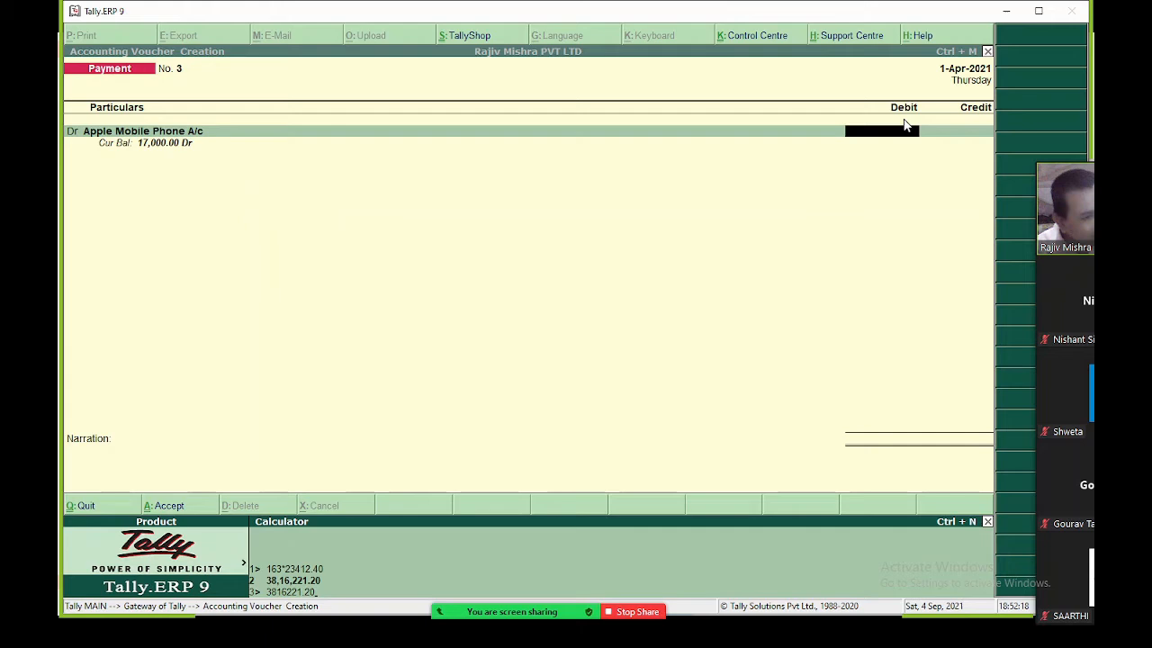
pyautogui.write('221.20')
pyautogui.press('Return')
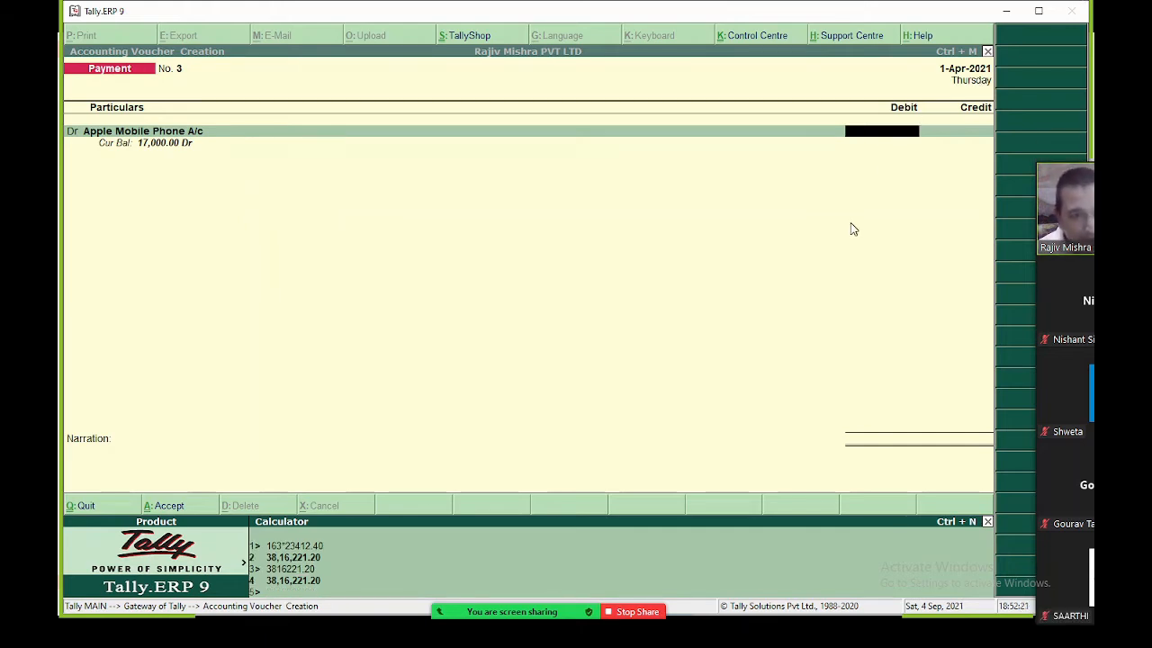
# Return to the voucher, debit Apple Mobile Phone A/c with 3816221.20 and credit the same amount to Cash
pyautogui.hotkey('ctrl', 'm')
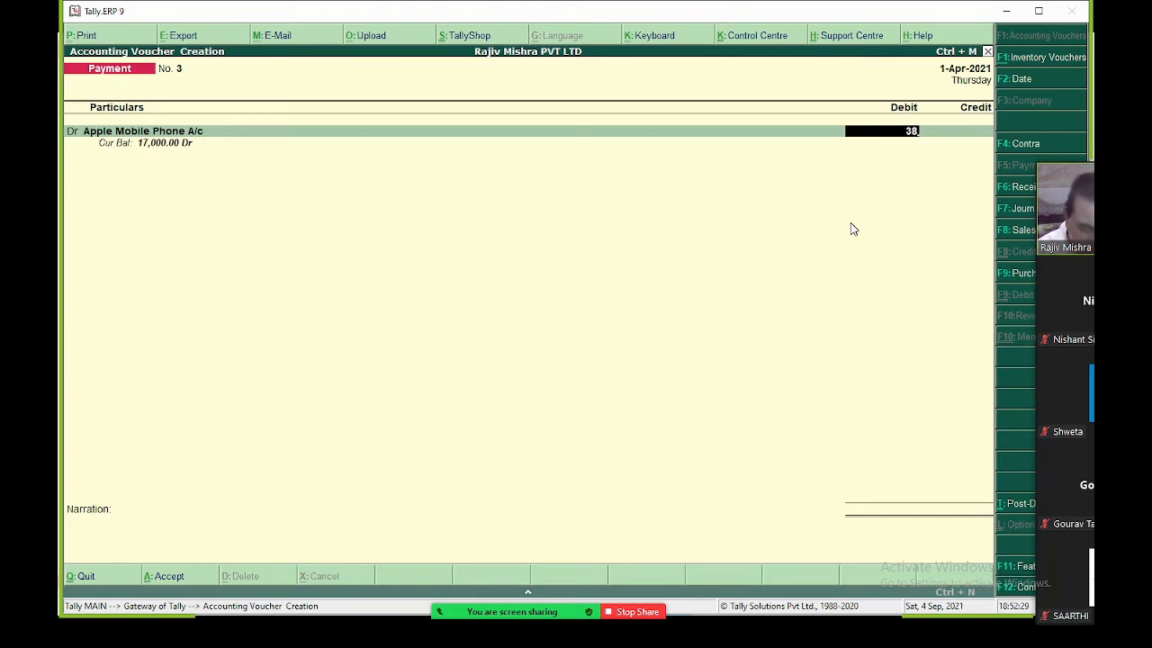
pyautogui.write('16')
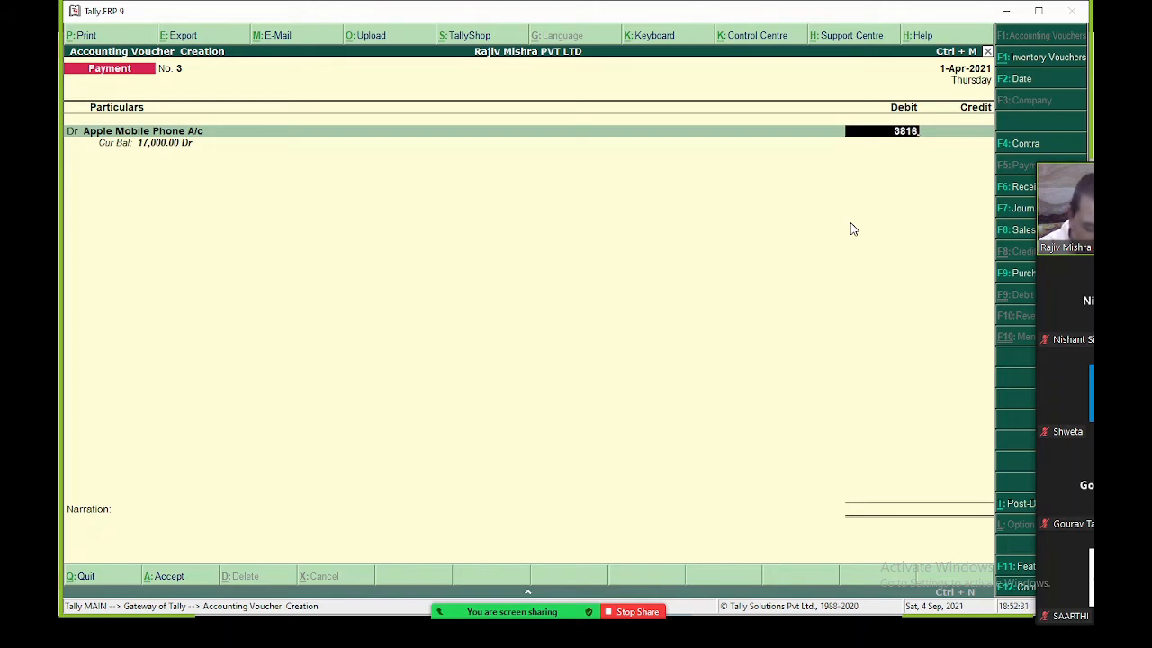
pyautogui.write('221.')
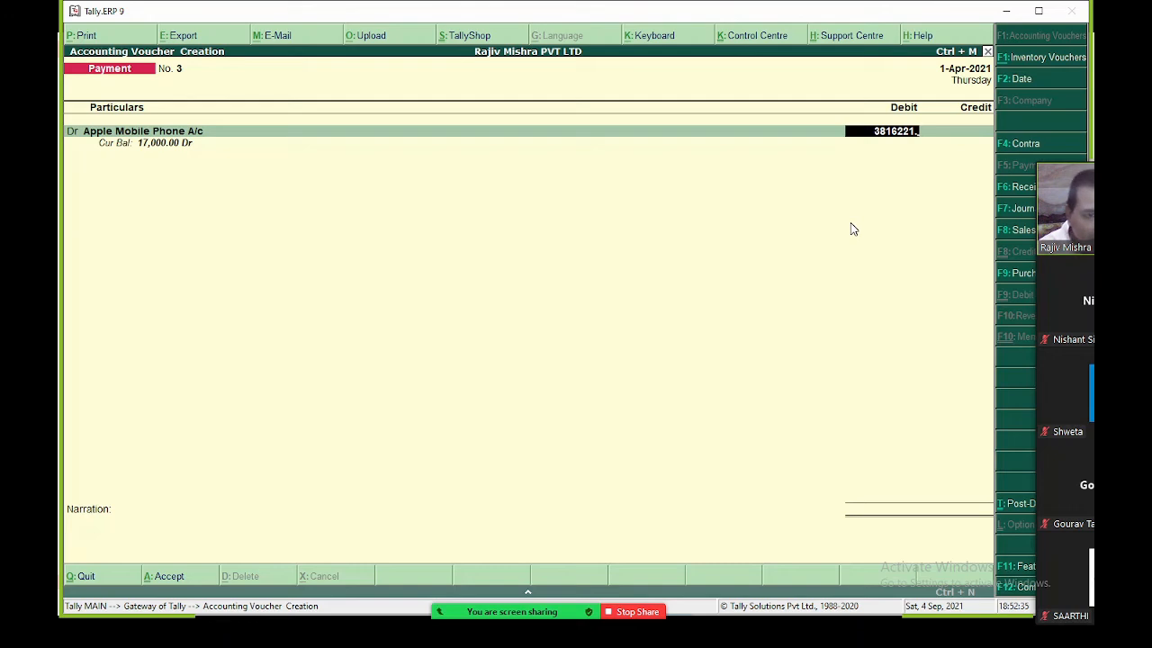
pyautogui.write('20')
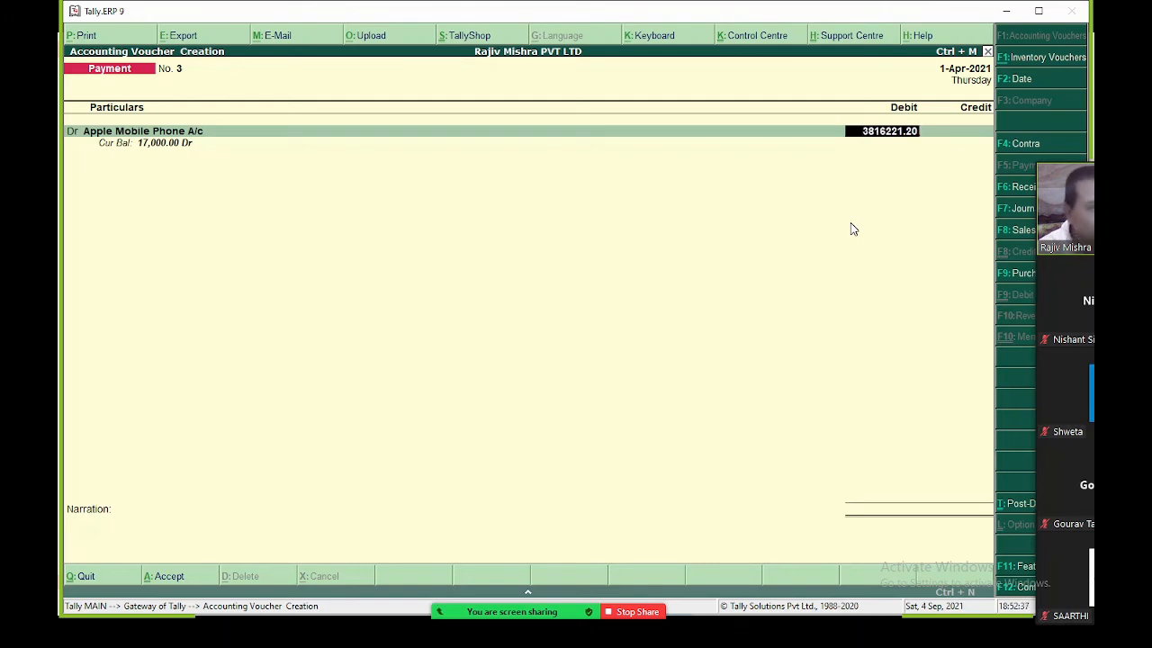
pyautogui.press('Return')
pyautogui.press('Return')
pyautogui.press('Return')
pyautogui.press('Return')
pyautogui.press('Return')
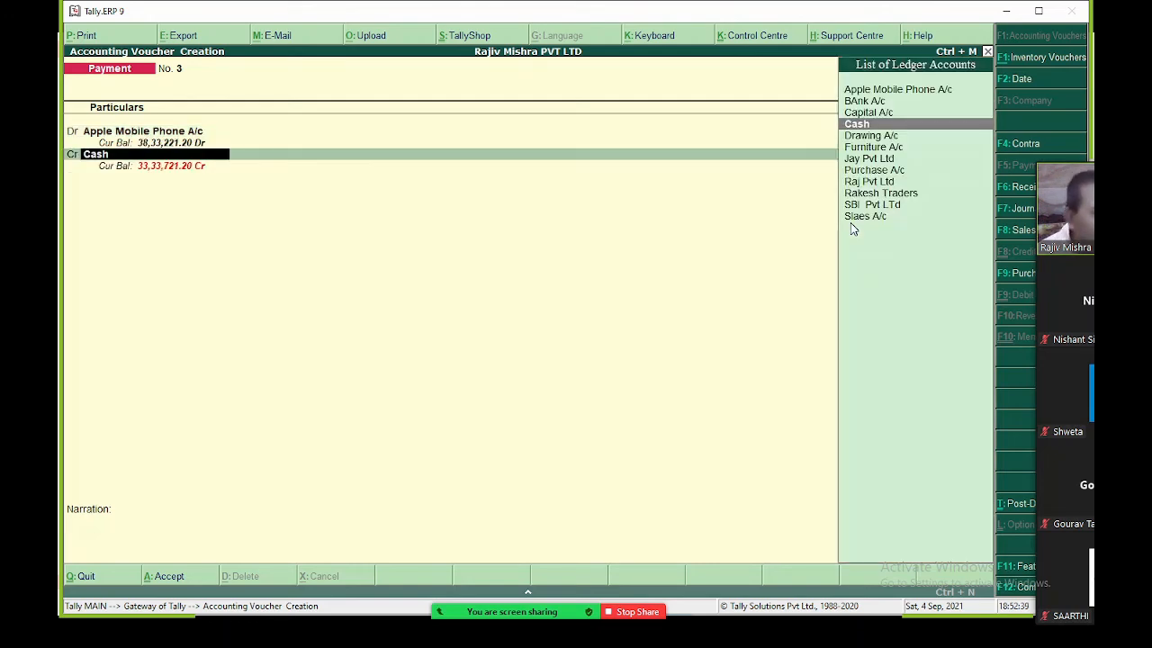
pyautogui.press('Return')
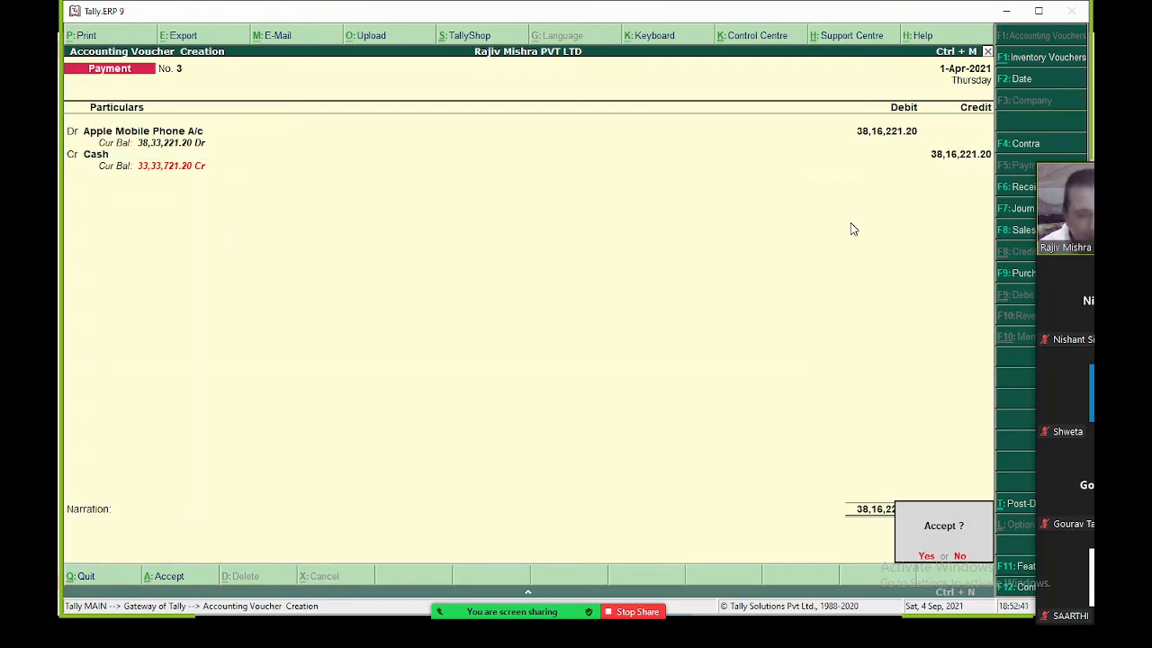
# Discard the unsaved Payment voucher and start a new one with Apple Mobile Phone A/c on its debit line
pyautogui.press('n')
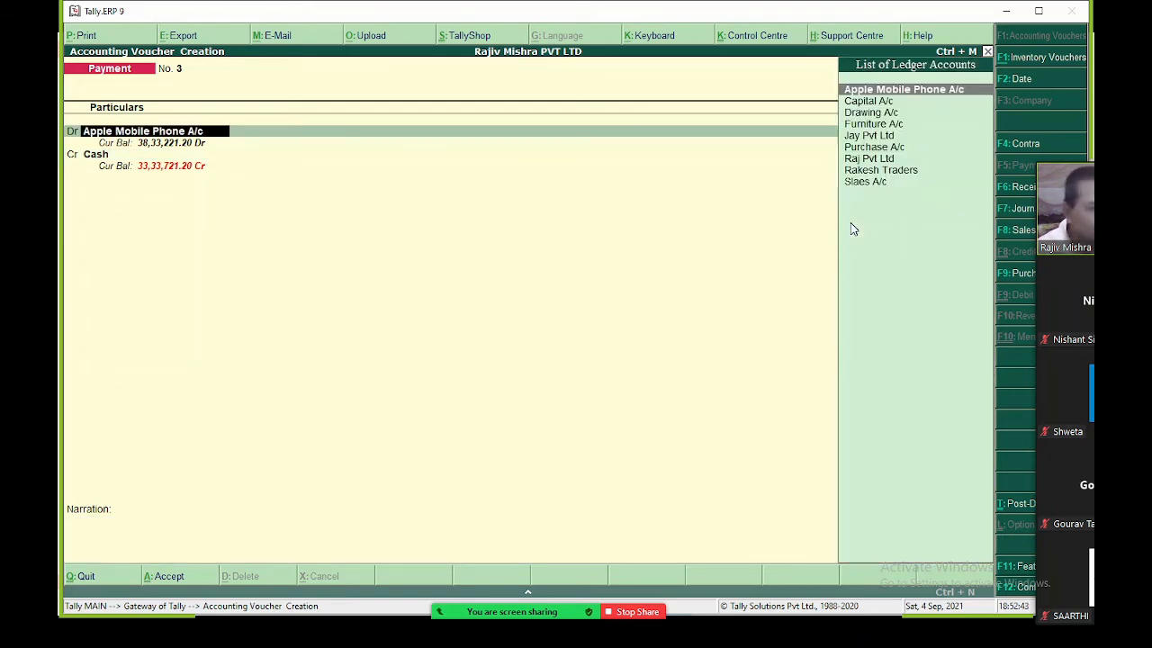
pyautogui.press('BackSpace')
pyautogui.press('Escape')
pyautogui.press('y')
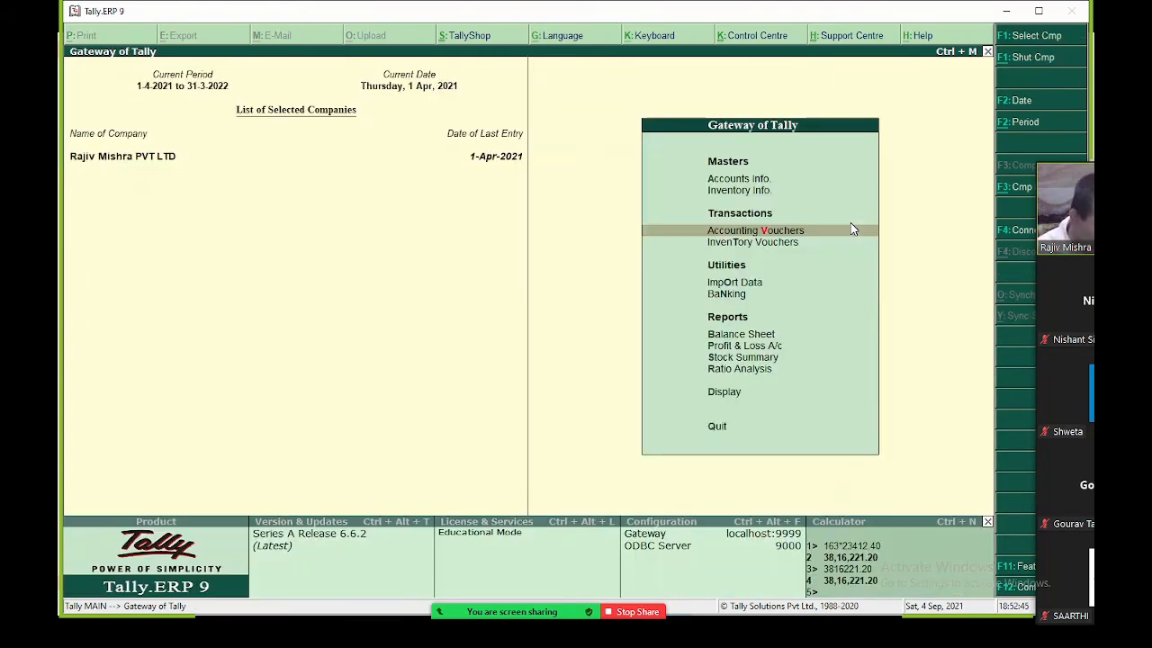
pyautogui.press('Return')
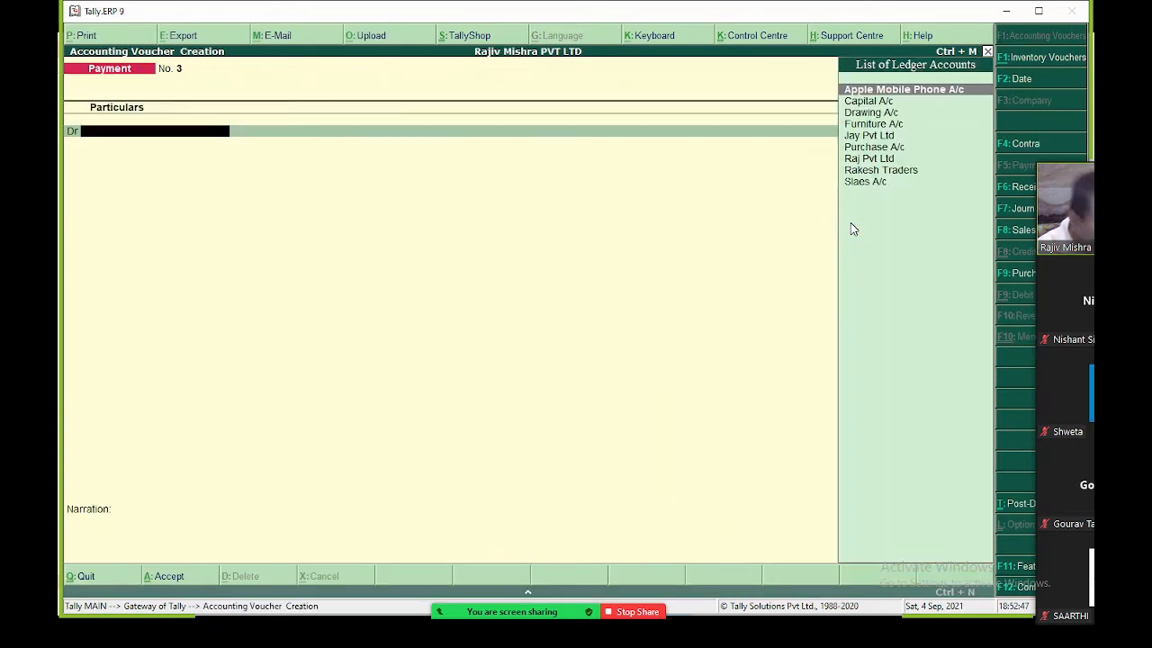
pyautogui.write('Appl')
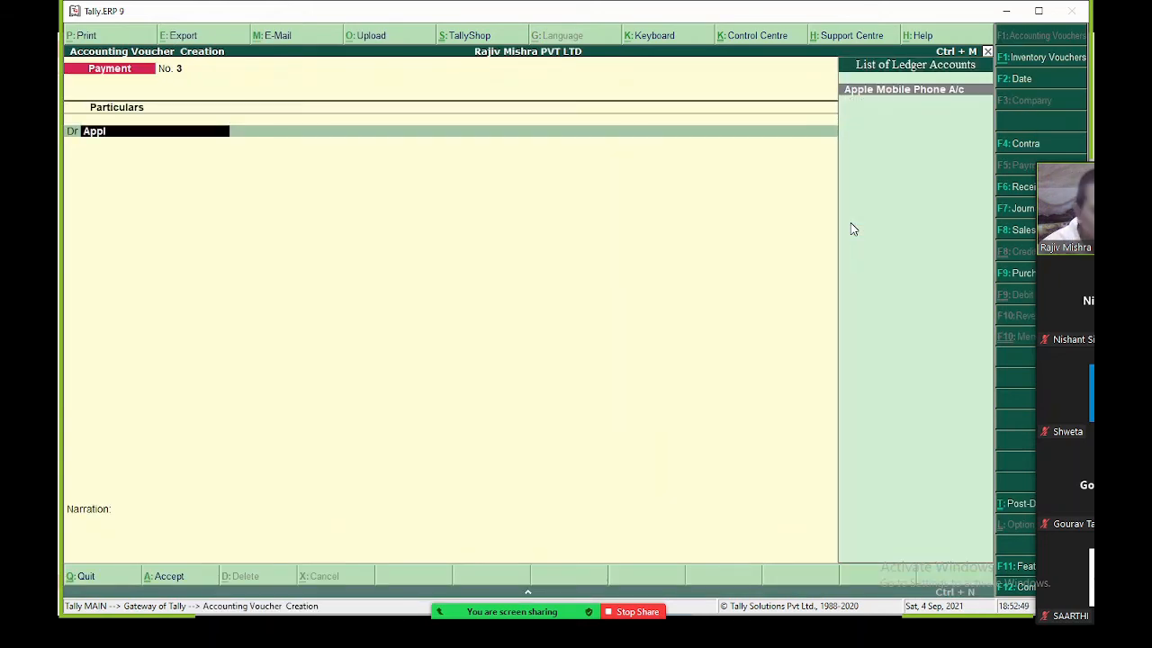
pyautogui.press('Return')
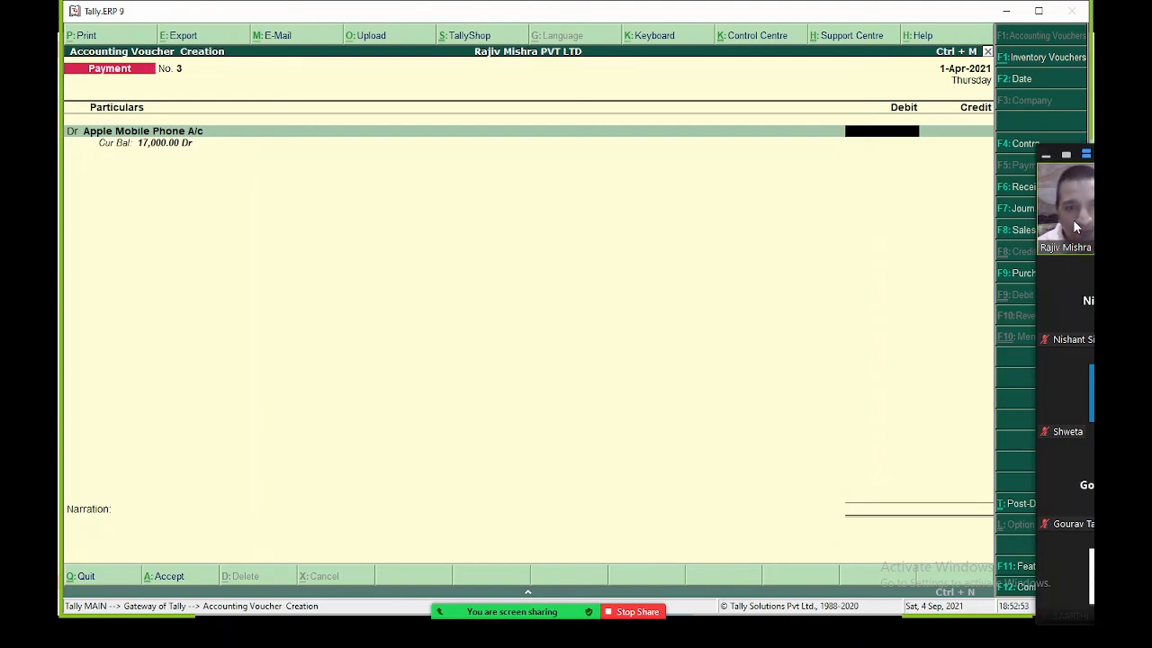
# Fill the Apple Mobile Phone A/c debit amount with 1542845*7854 from the auto calculator and credit Cash with it
pyautogui.moveTo(1073, 219); pyautogui.dragTo(1012, 208)
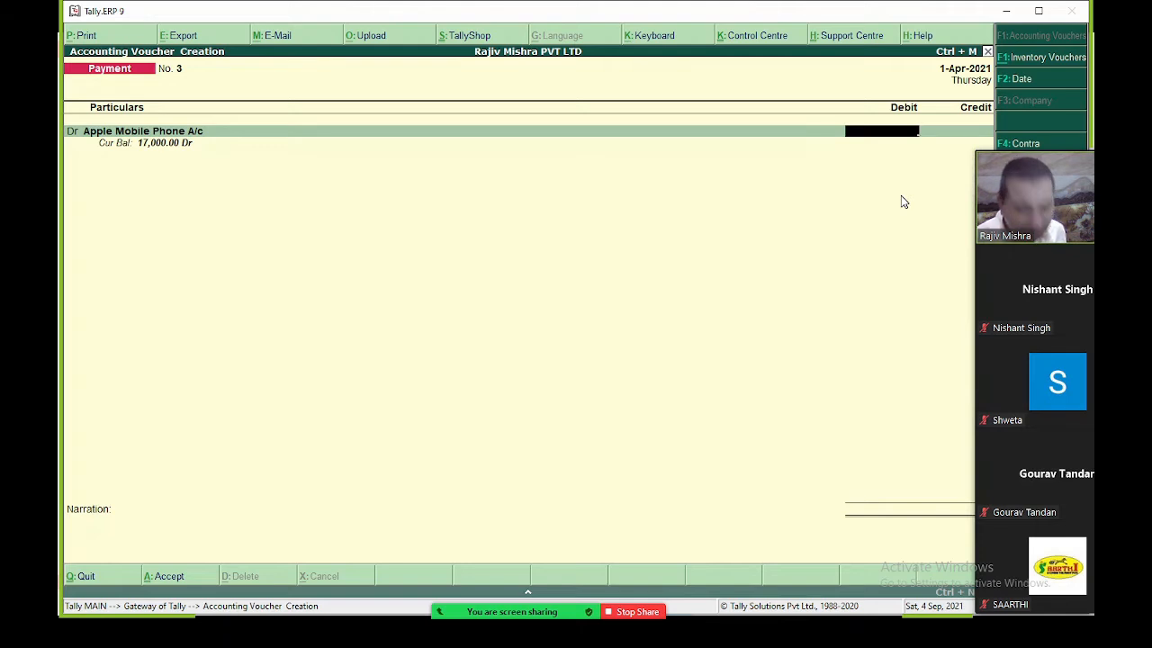
pyautogui.press('BackSpace')
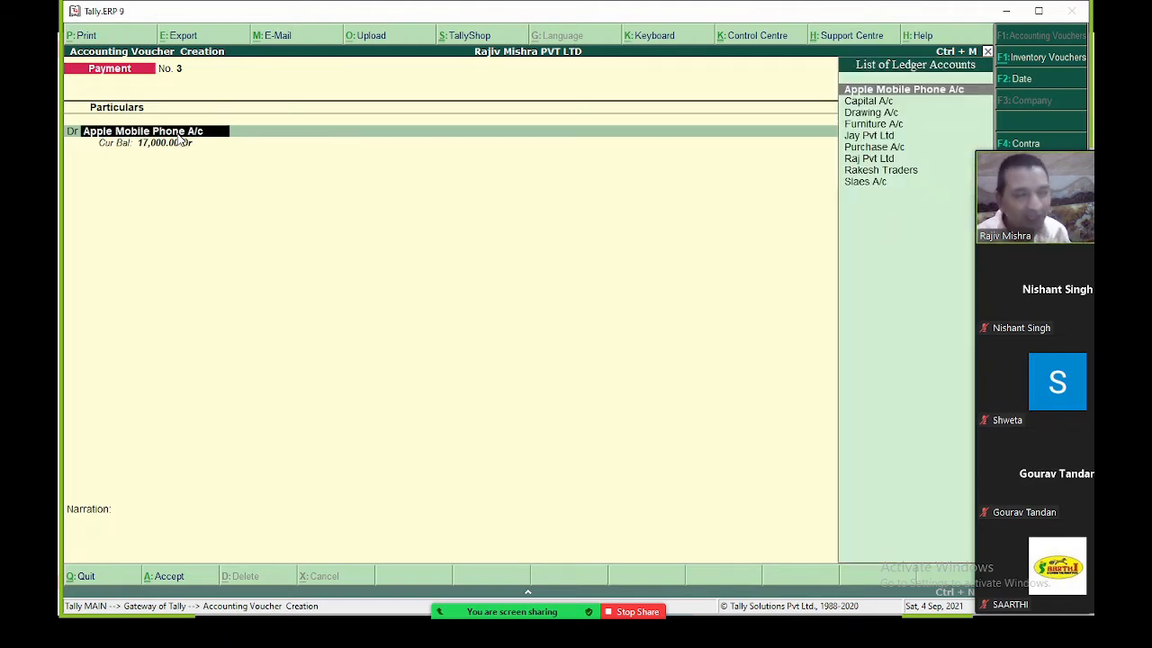
pyautogui.press('Return')
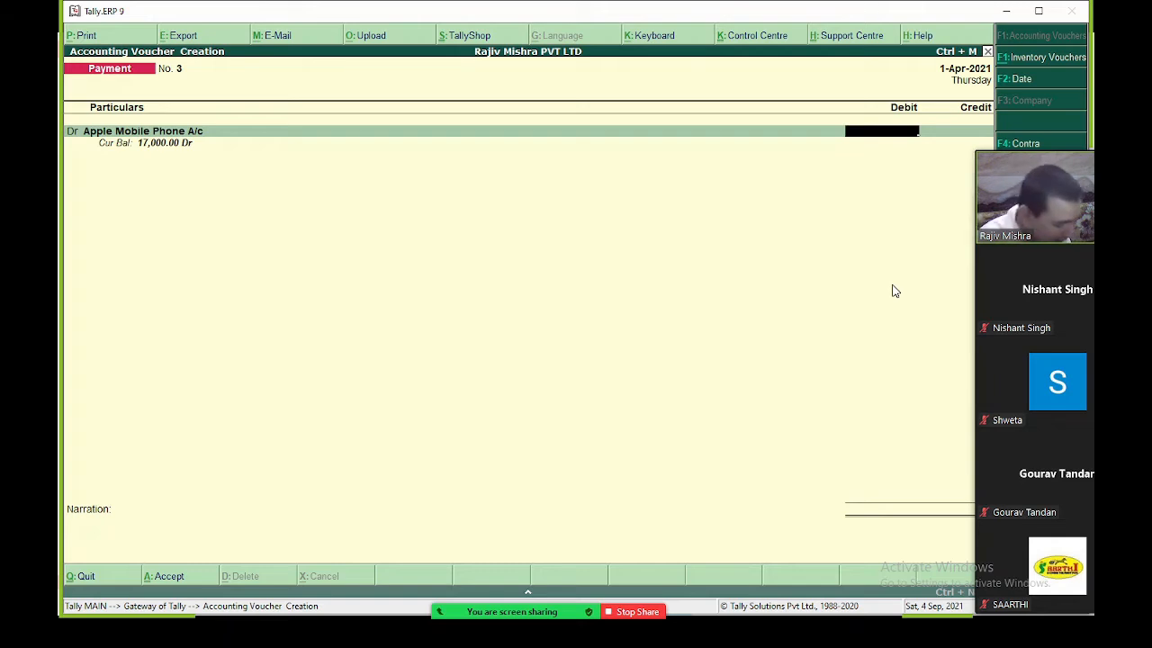
pyautogui.hotkey('ctrl', 'n')
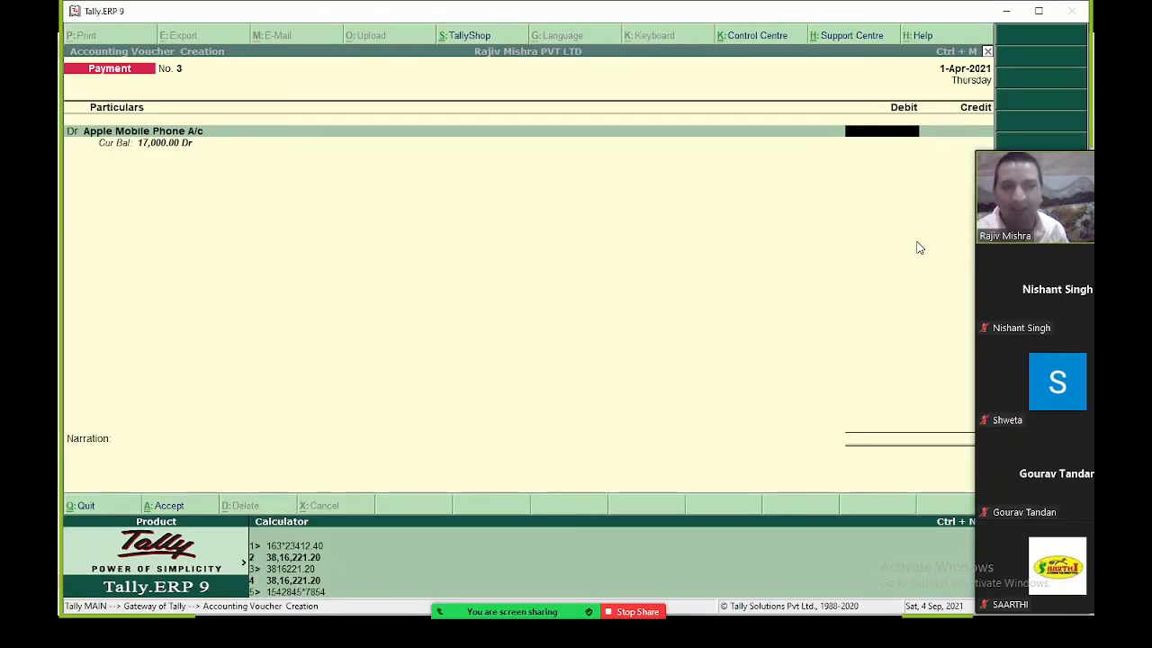
pyautogui.press('Return')
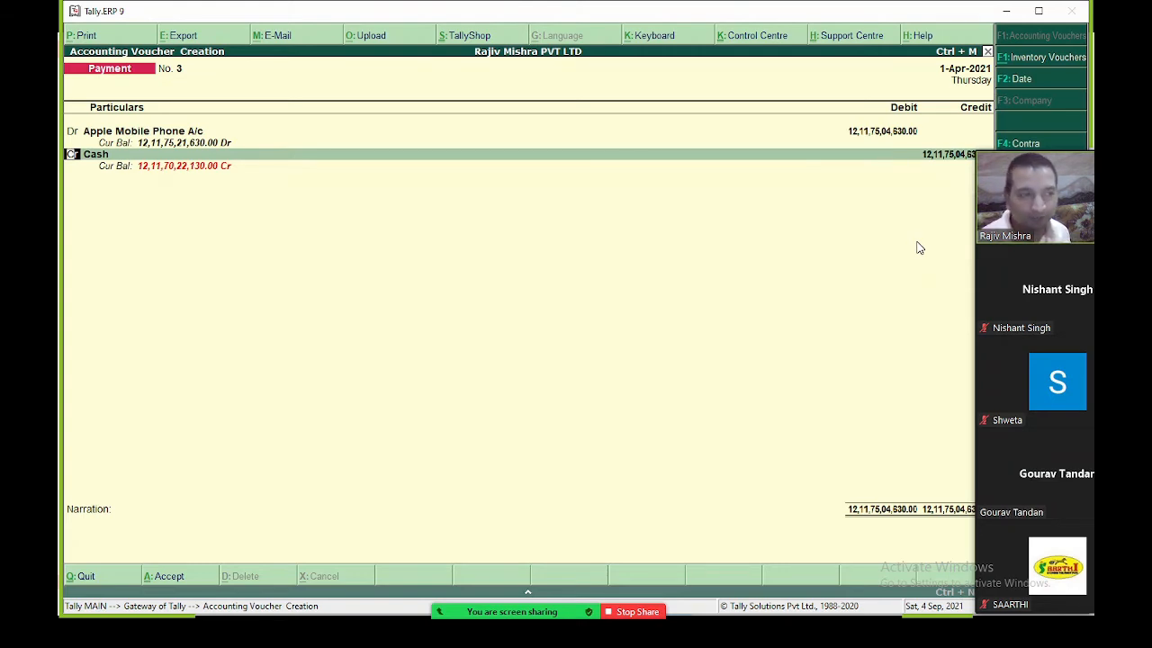
# Go back to the Apple Mobile Phone A/c debit line and clear its amount
pyautogui.press('Up')
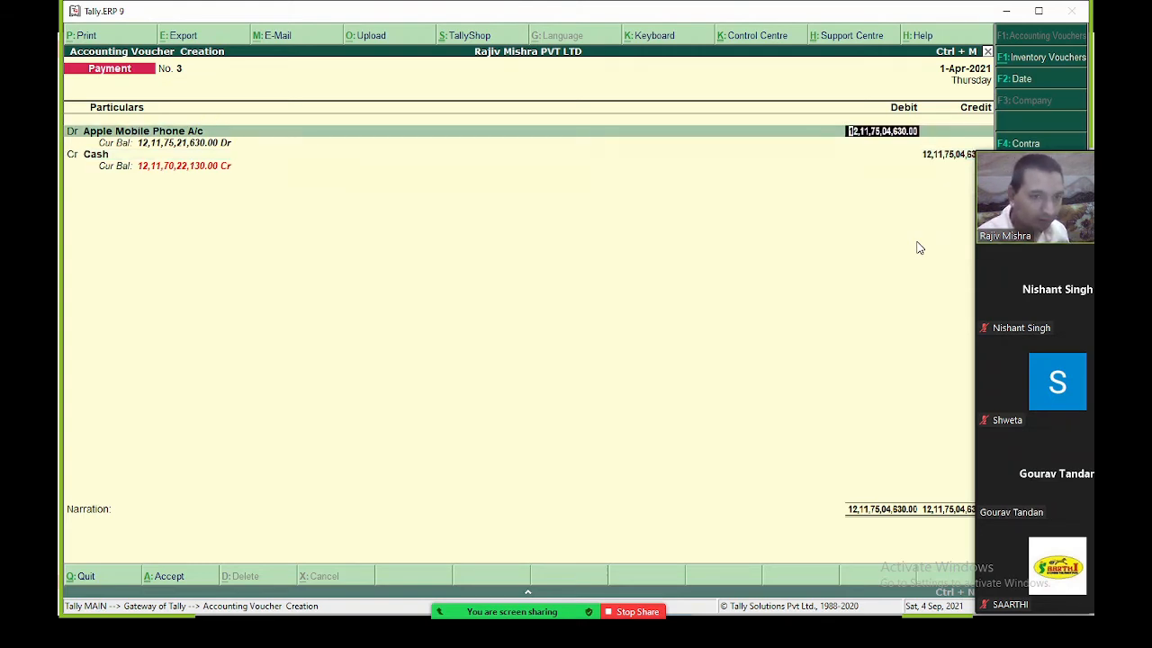
pyautogui.write('17000')
pyautogui.press('Return')
pyautogui.press('Return')
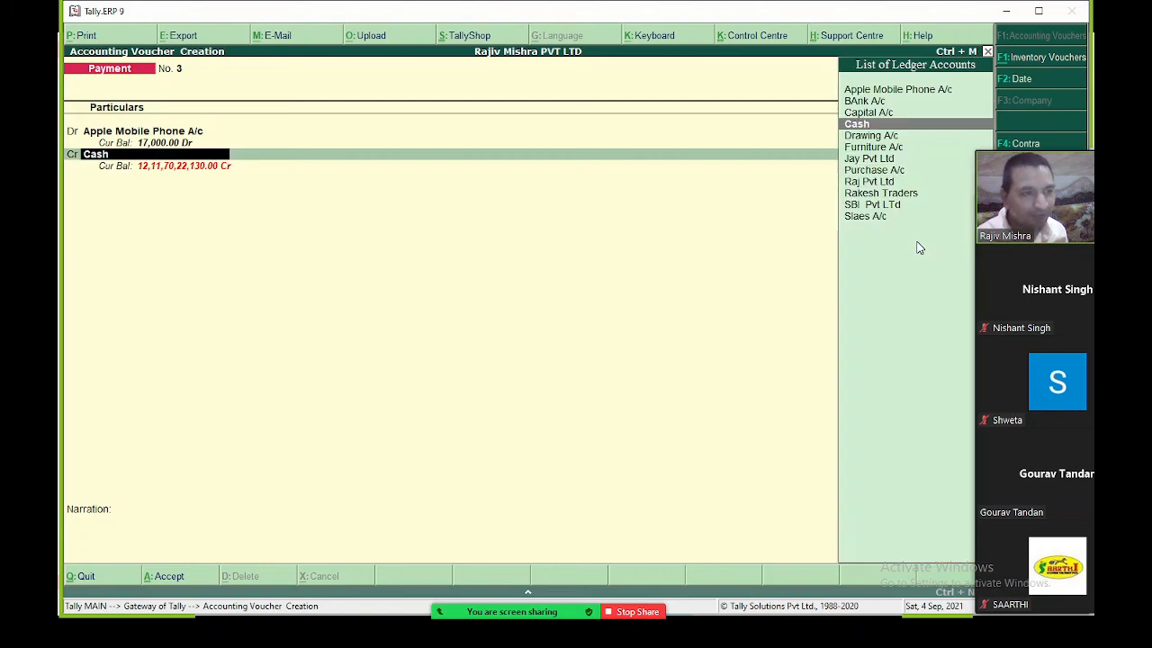
pyautogui.press('Return')
pyautogui.press('BackSpace')
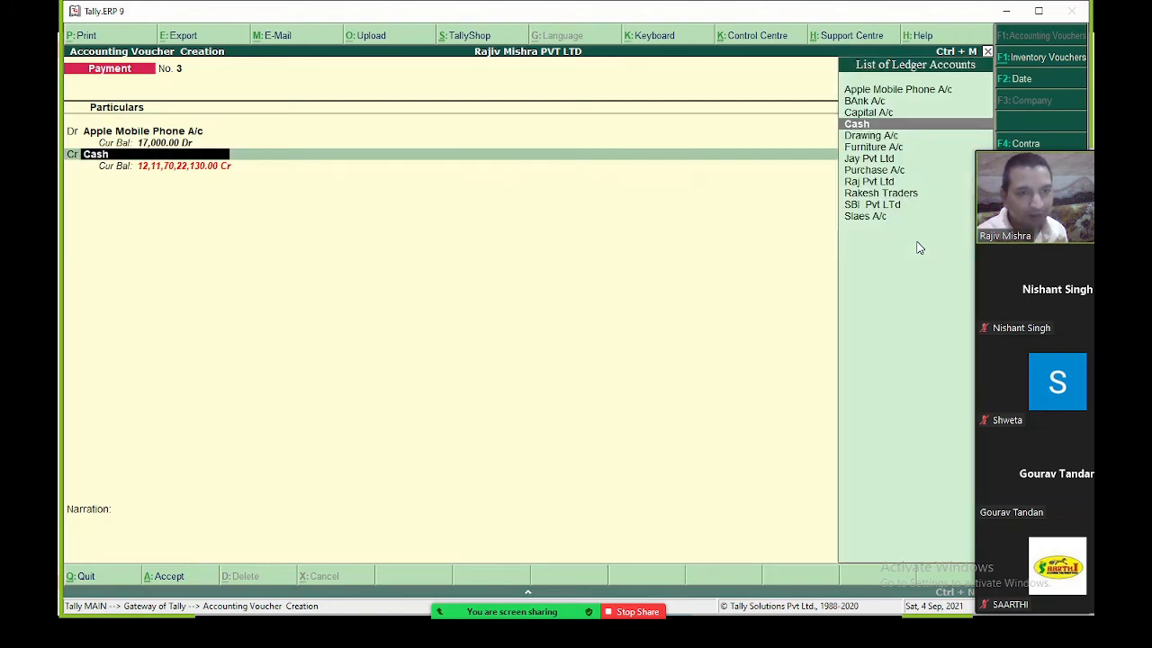
pyautogui.press('BackSpace')
pyautogui.press('BackSpace')
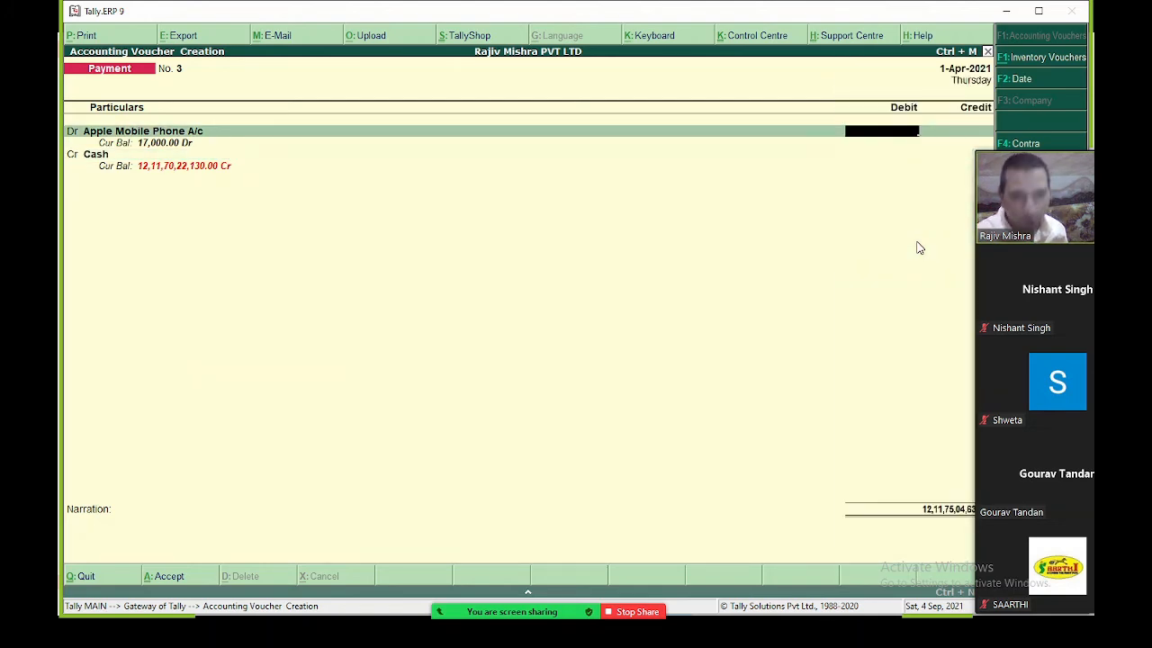
# Fill the emptied debit amount with 15456215*8457 from the auto calculator and match it on the Cash credit line
pyautogui.hotkey('ctrl', 'n')
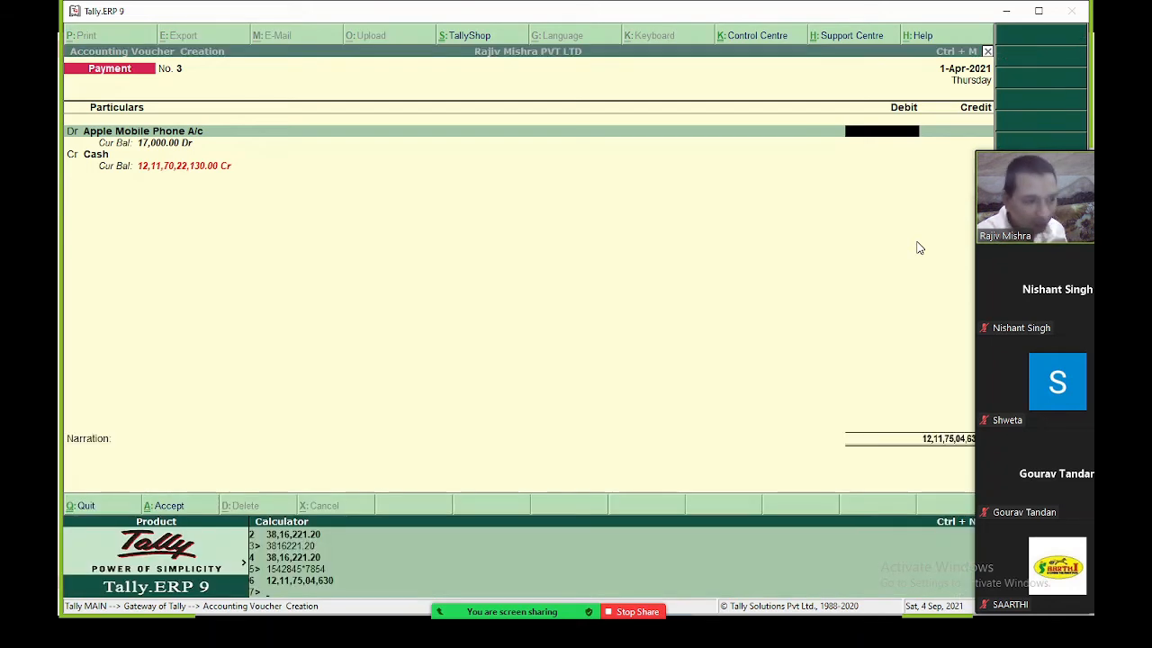
pyautogui.write('15456215*8457')
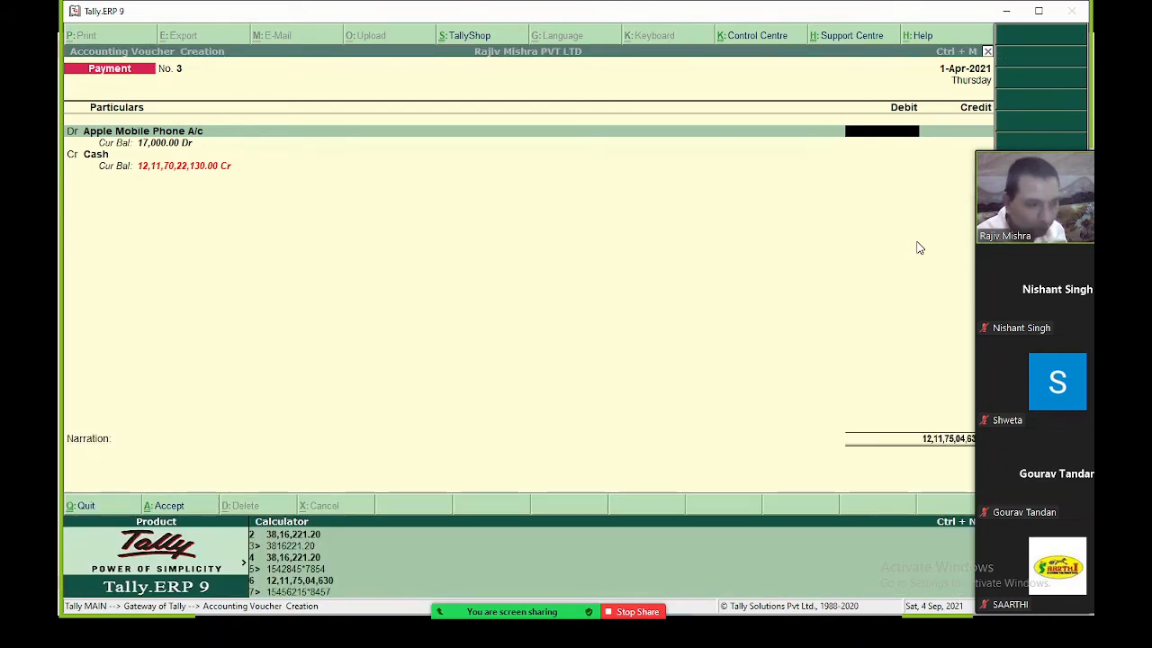
pyautogui.press('Return')
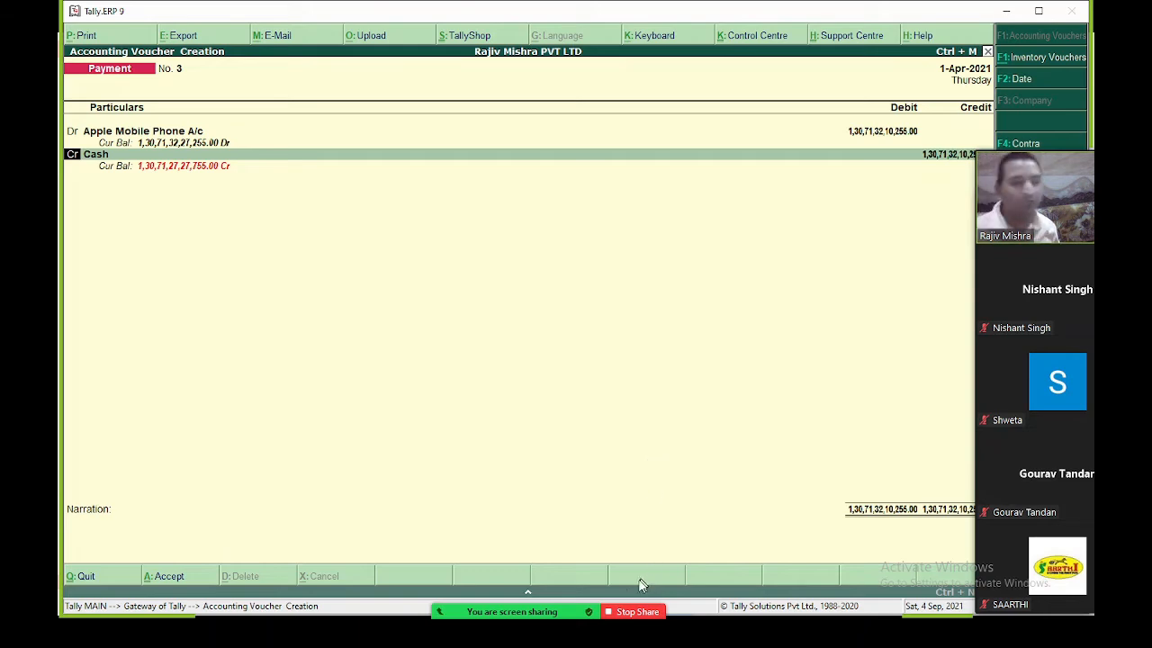
# Stop sharing Tally.ERP 9 in Zoom and share the PowerPoint slide show on the auto calculator instead
pyautogui.click(631, 612)
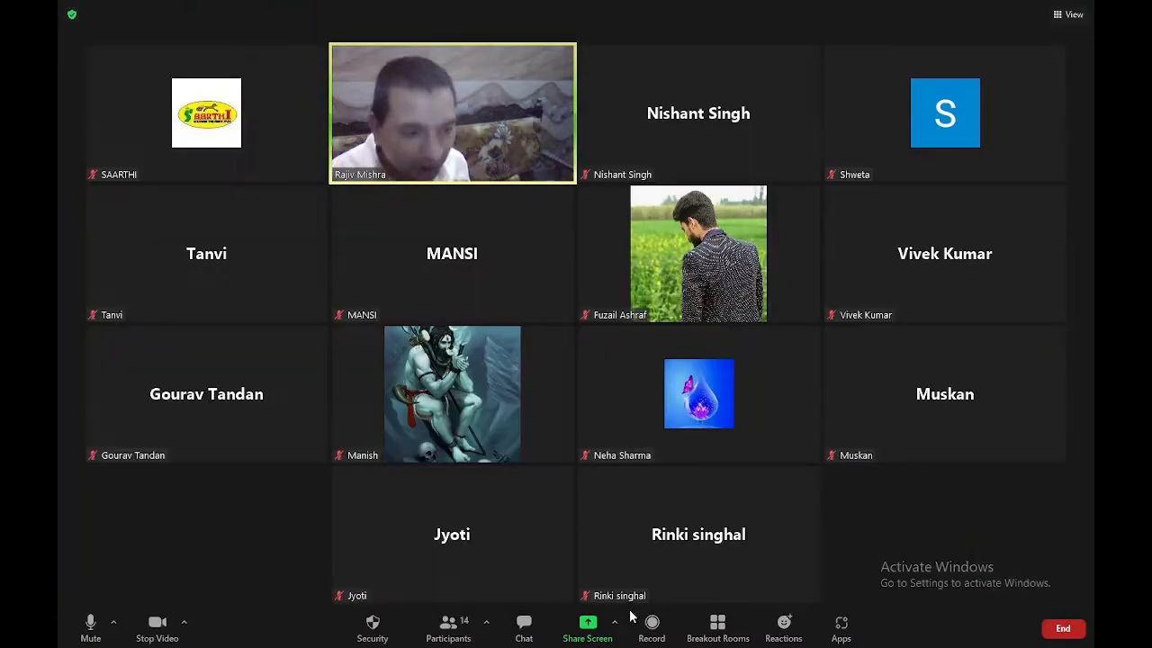
pyautogui.moveTo(620, 570)
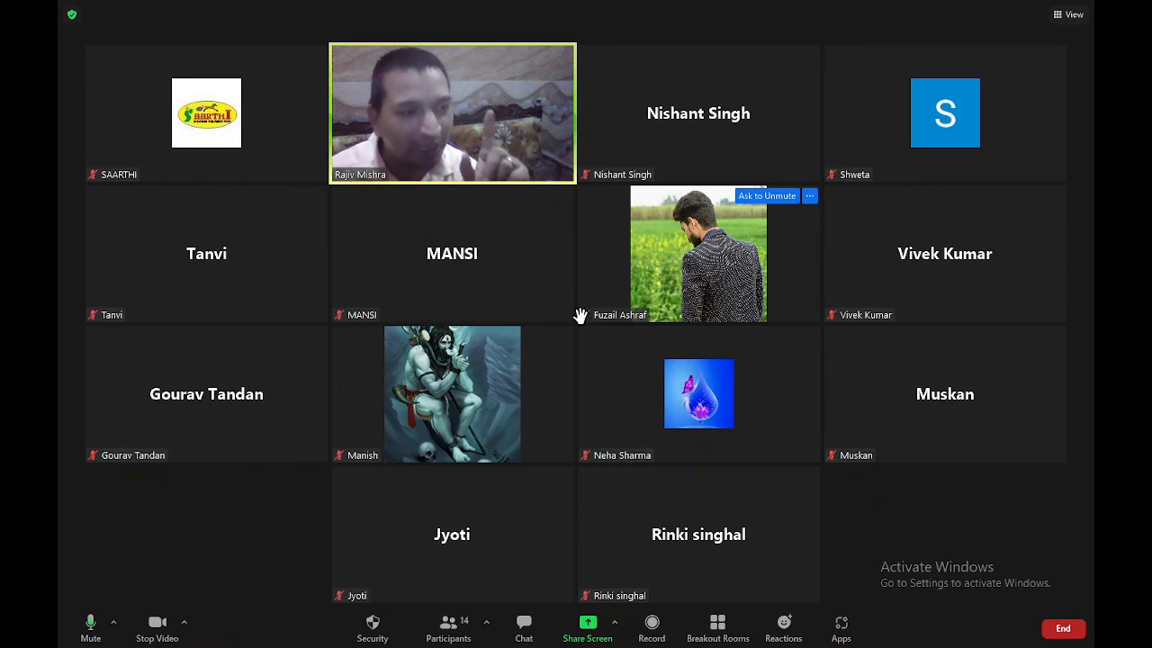
pyautogui.moveTo(510, 122)
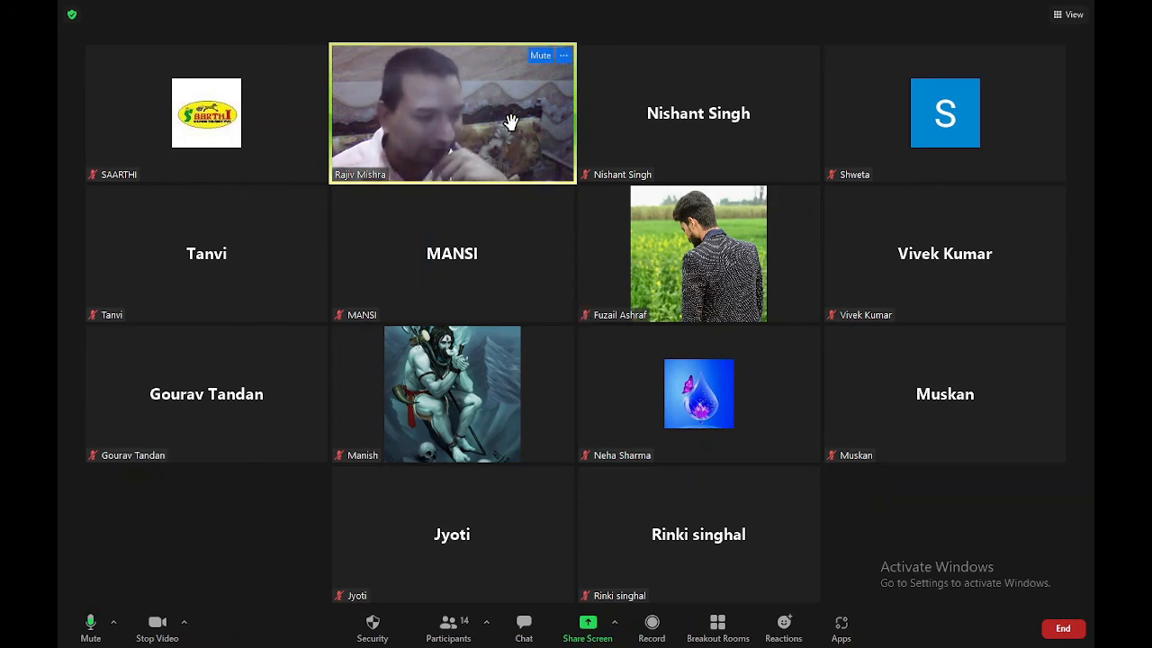
pyautogui.click(563, 55)
pyautogui.click(607, 17)
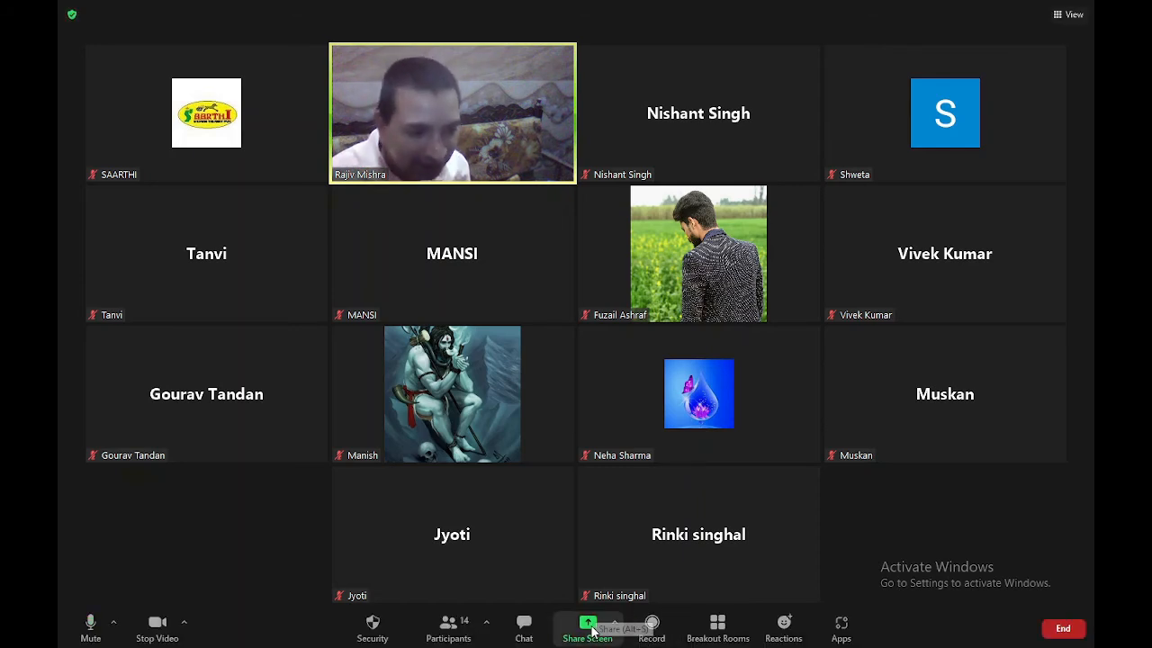
pyautogui.click(588, 628)
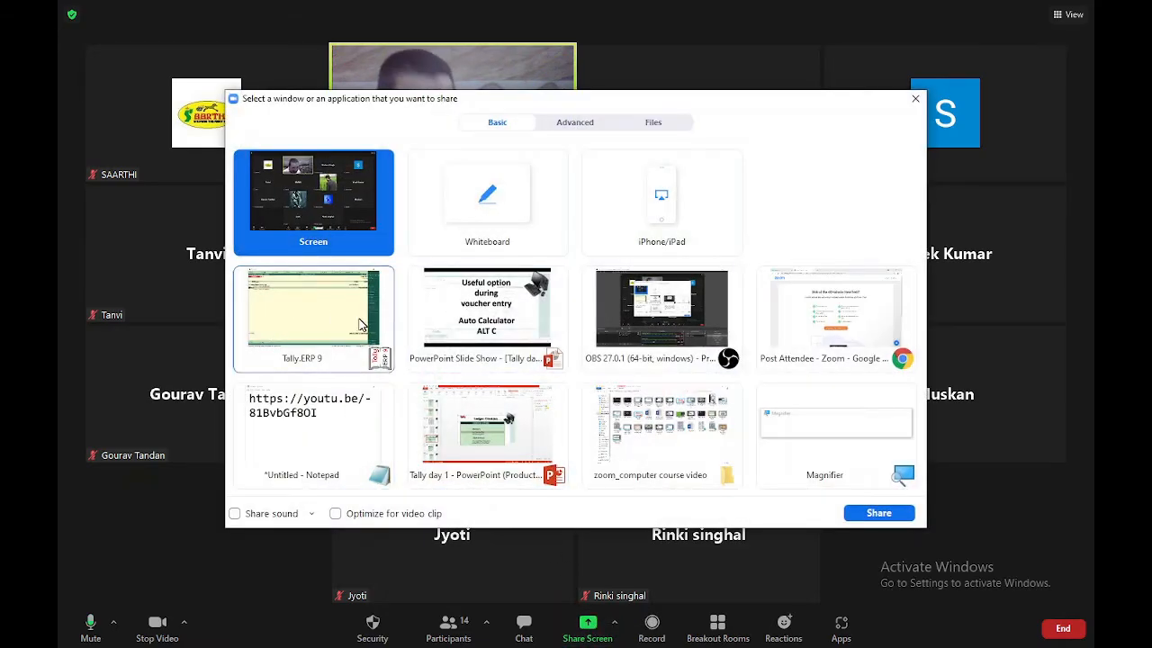
pyautogui.doubleClick(502, 300)
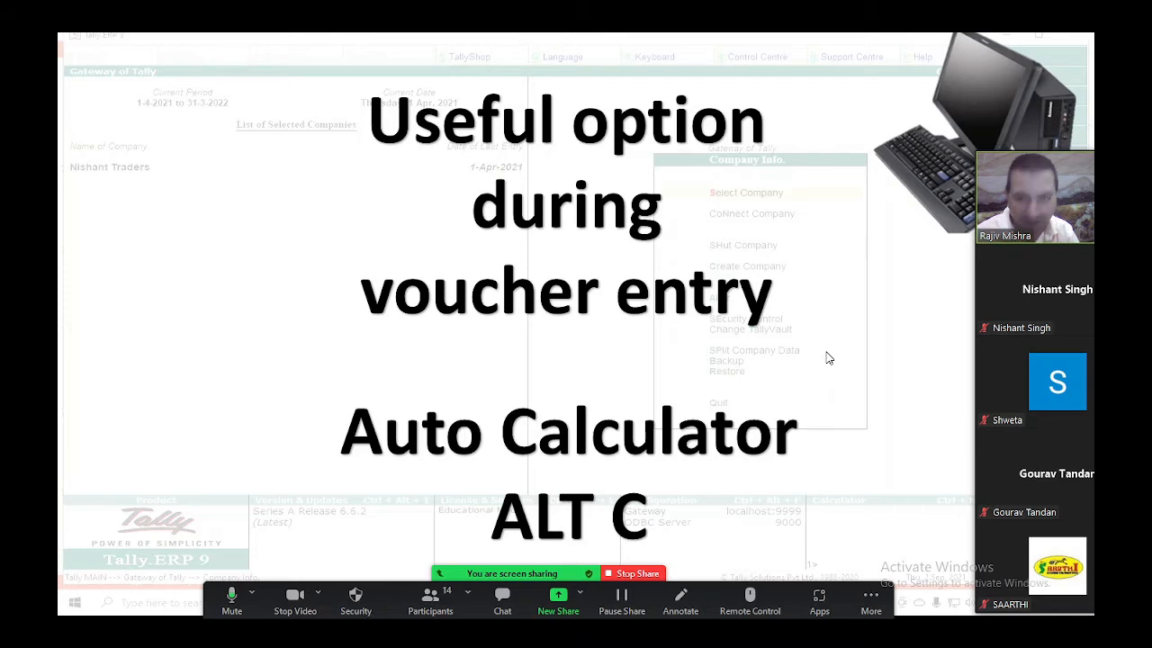
# Switch the Zoom share from the slide show back to Tally.ERP 9 and change the Payment voucher to a Purchase voucher
pyautogui.hotkey('alt', 'Tab')
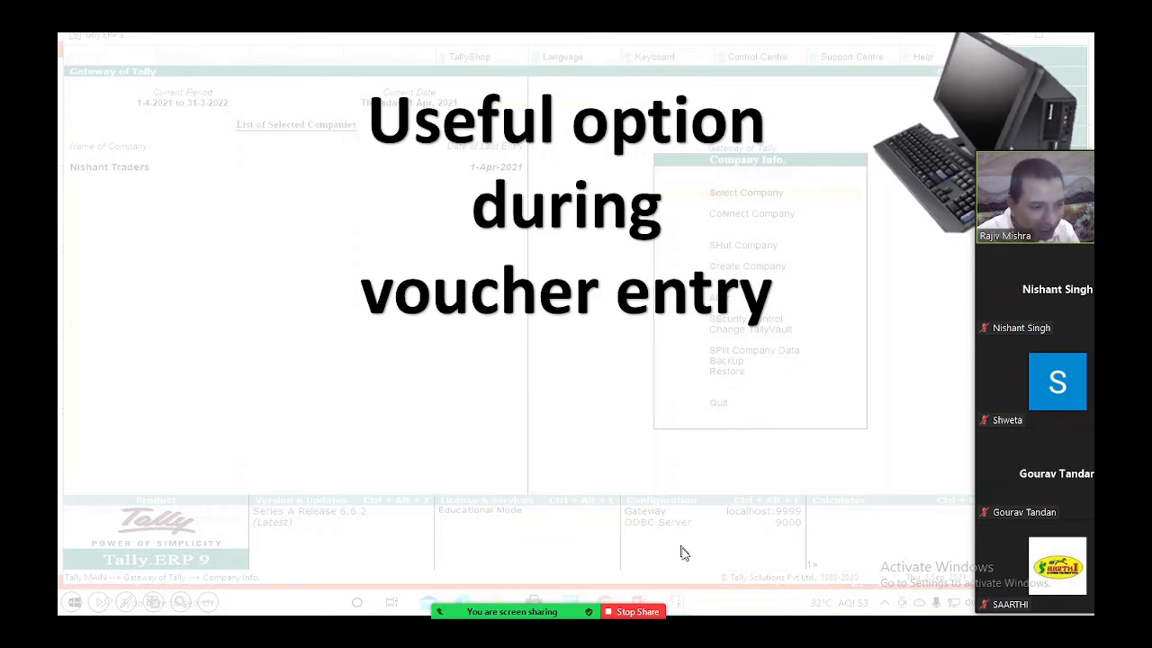
pyautogui.click(630, 615)
pyautogui.click(588, 625)
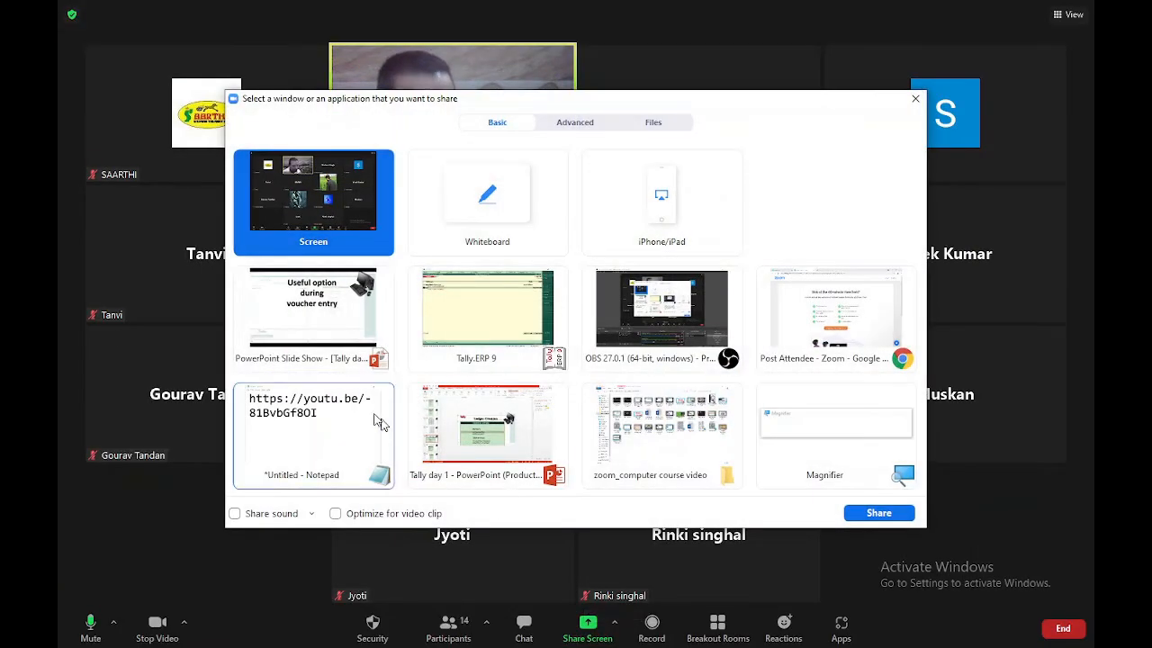
pyautogui.doubleClick(427, 318)
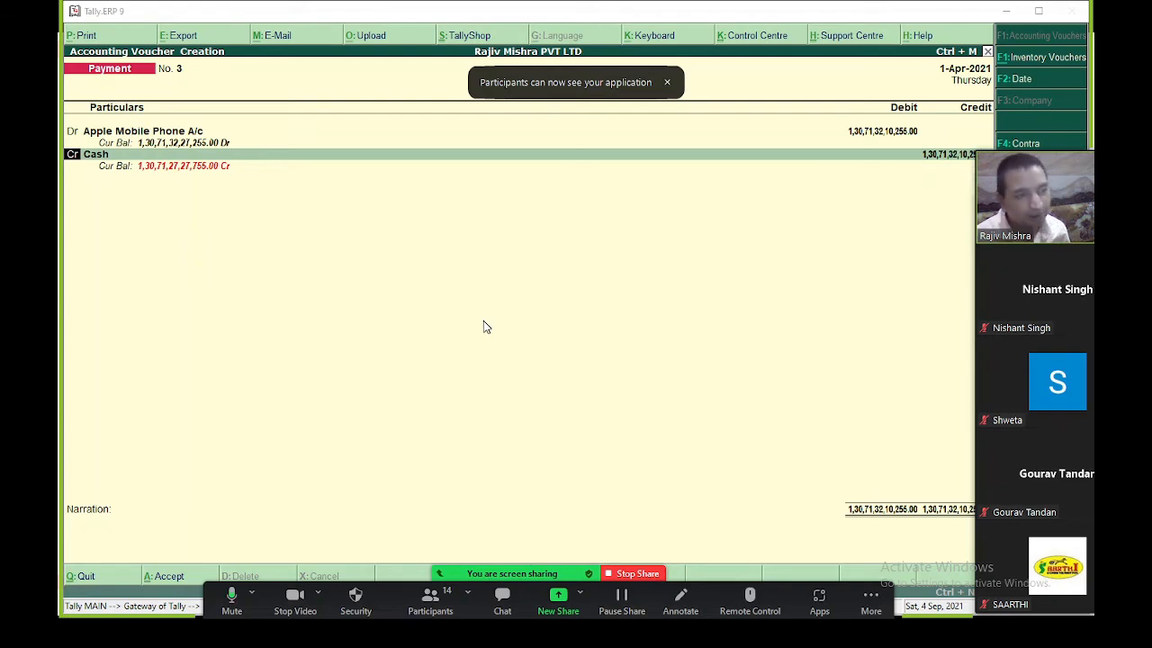
pyautogui.press('F9')
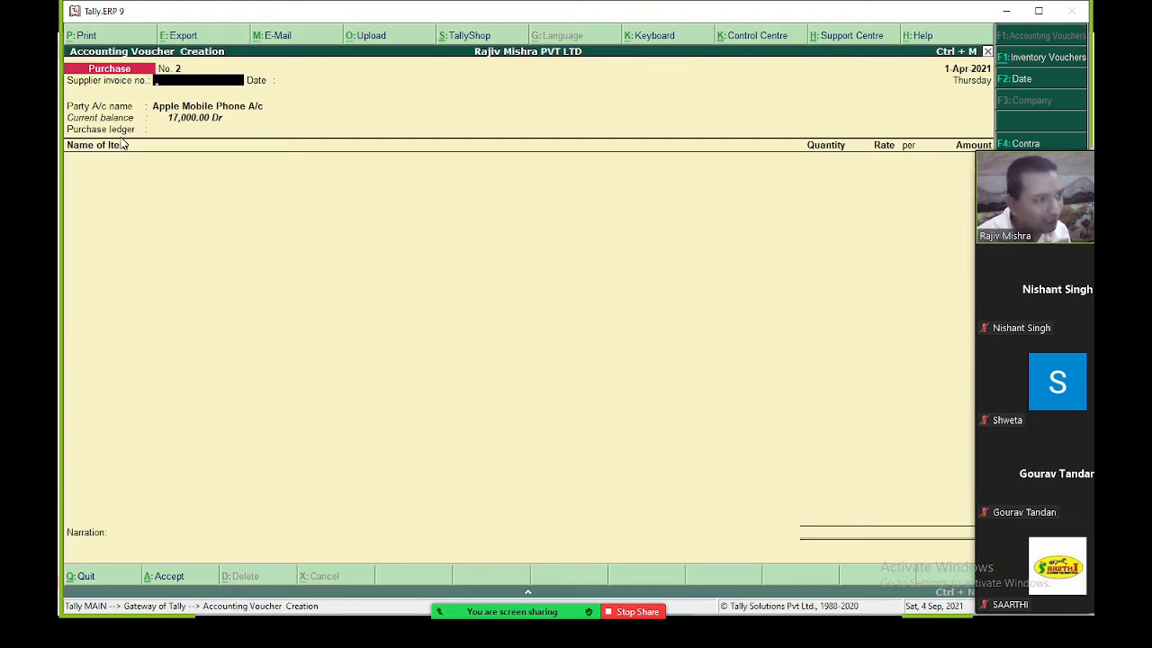
# Switch the Purchase voucher from item invoice to plain voucher mode with Cash as the credited account
pyautogui.press('Return')
pyautogui.press('Return')
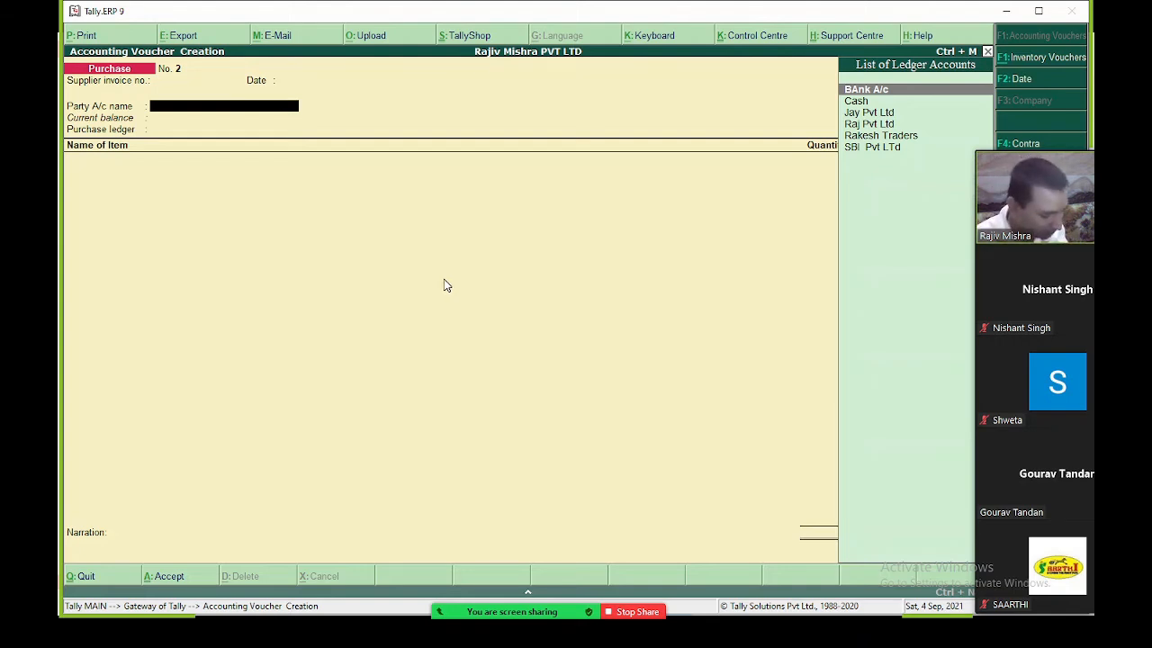
pyautogui.hotkey('ctrl', 'v')
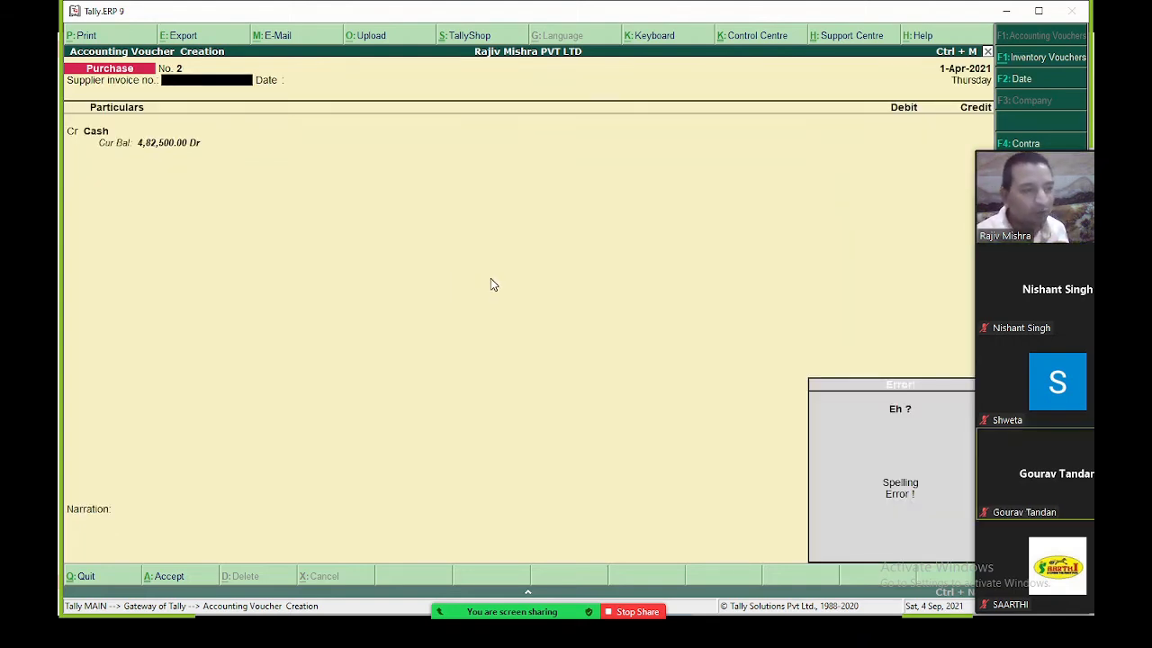
pyautogui.press('Return')
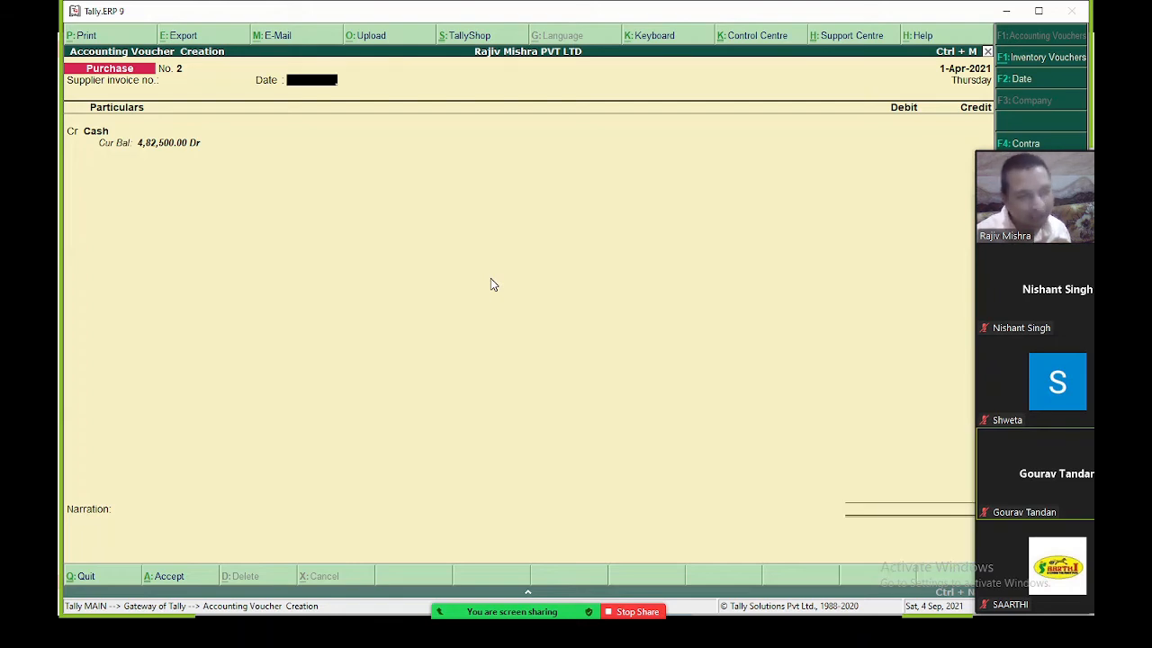
pyautogui.press('Return')
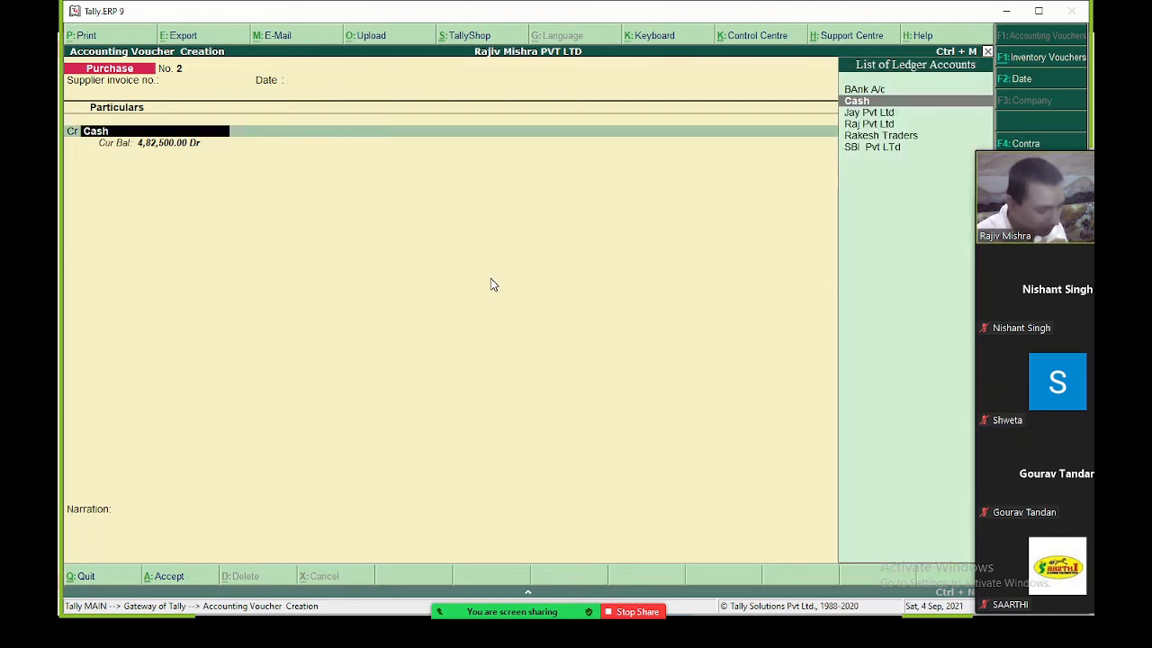
# Toggle the Purchase voucher repeatedly between the item invoice and plain voucher layouts, ending in the plain voucher layout
pyautogui.hotkey('ctrl', 'v')
pyautogui.hotkey('ctrl', 'v')
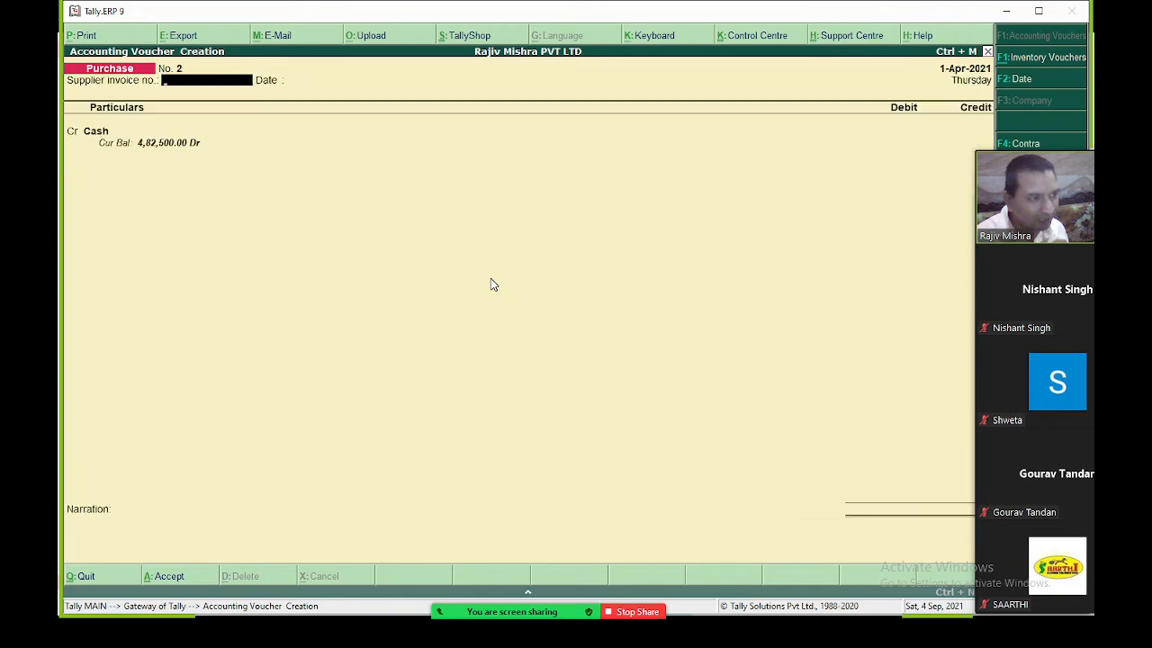
pyautogui.hotkey('ctrl', 'v')
pyautogui.hotkey('ctrl', 'v')
pyautogui.hotkey('ctrl', 'v')
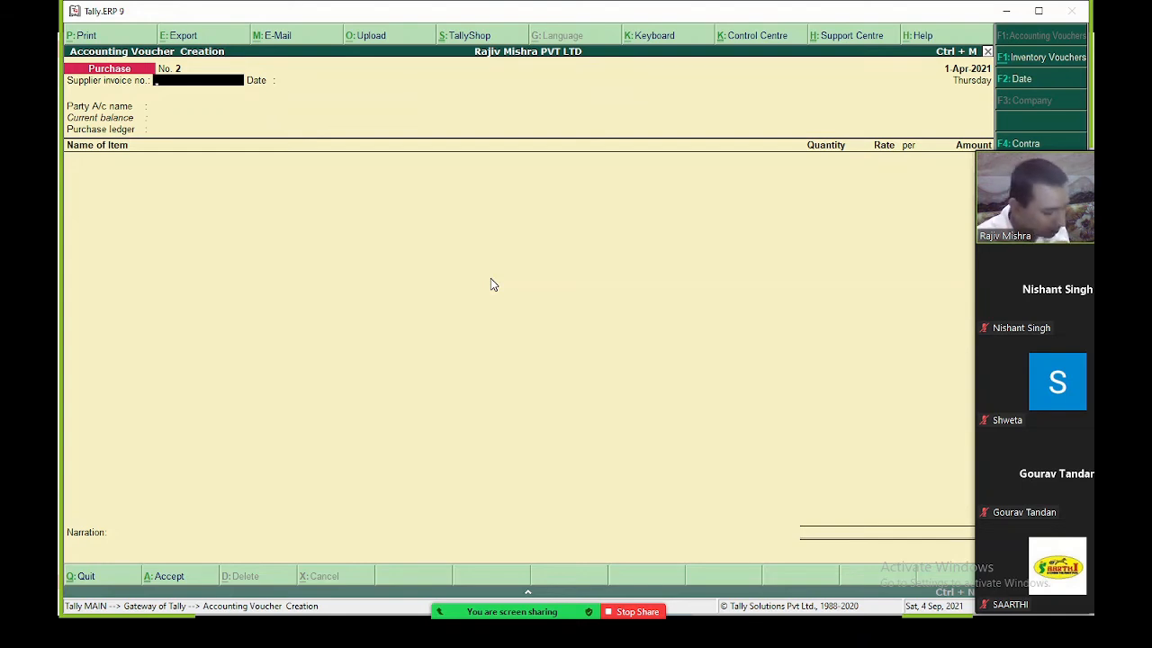
pyautogui.hotkey('ctrl', 'v')
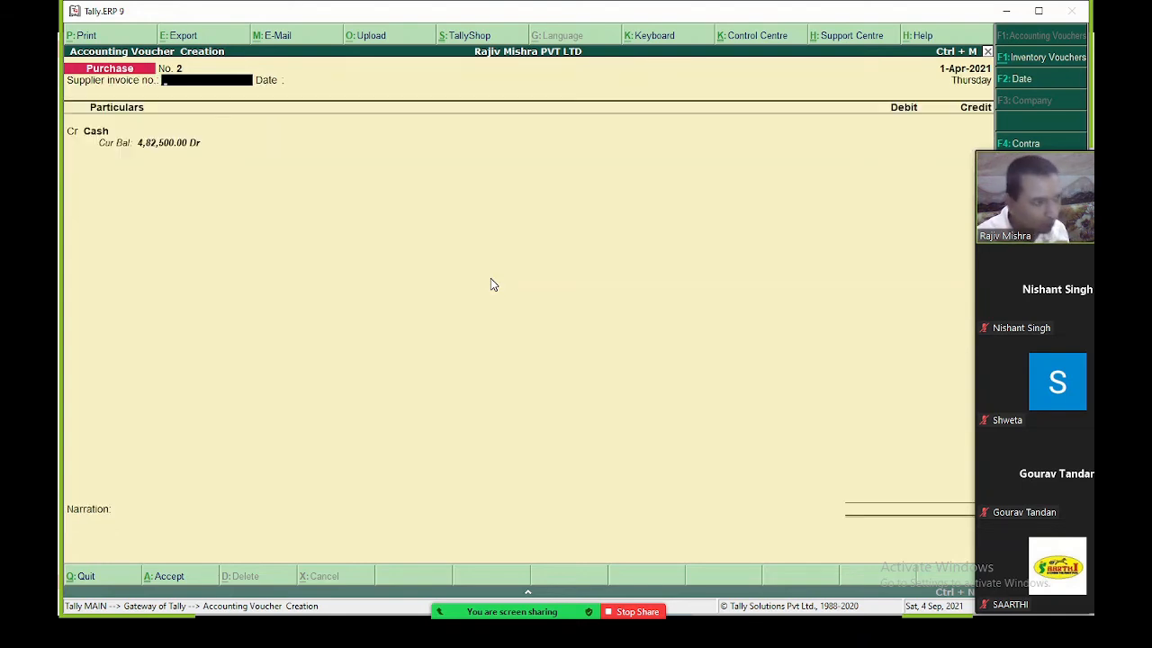
# Share the PowerPoint slide on deleting a voucher in Zoom and switch the share back to Tally.ERP 9
pyautogui.click(619, 613)
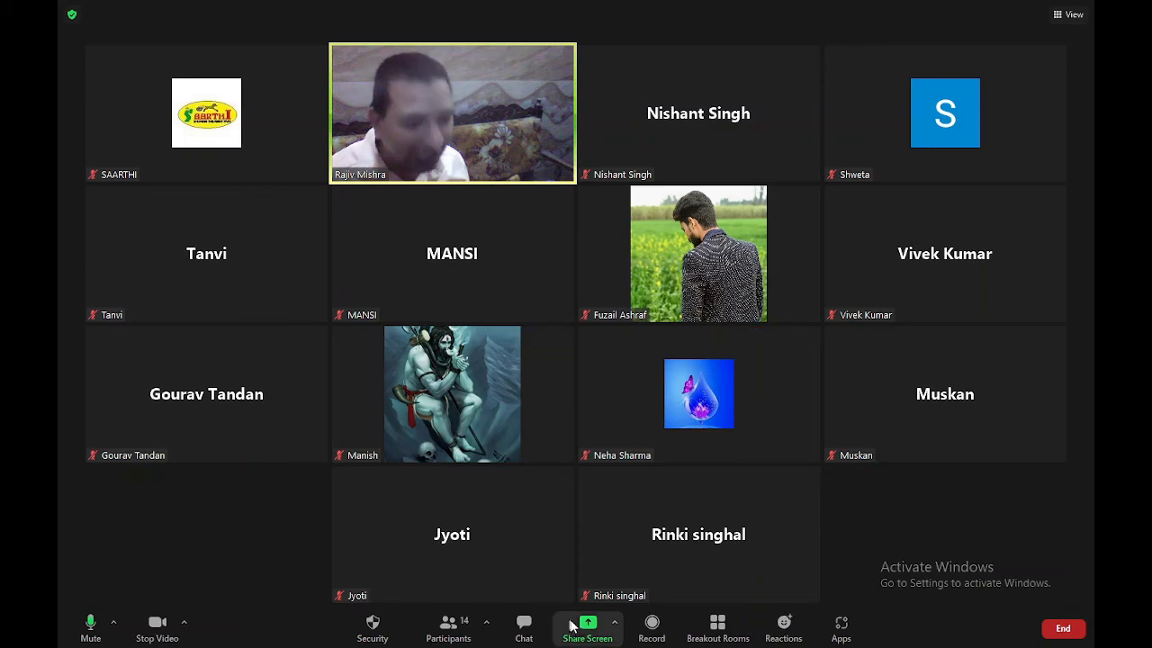
pyautogui.click(570, 623)
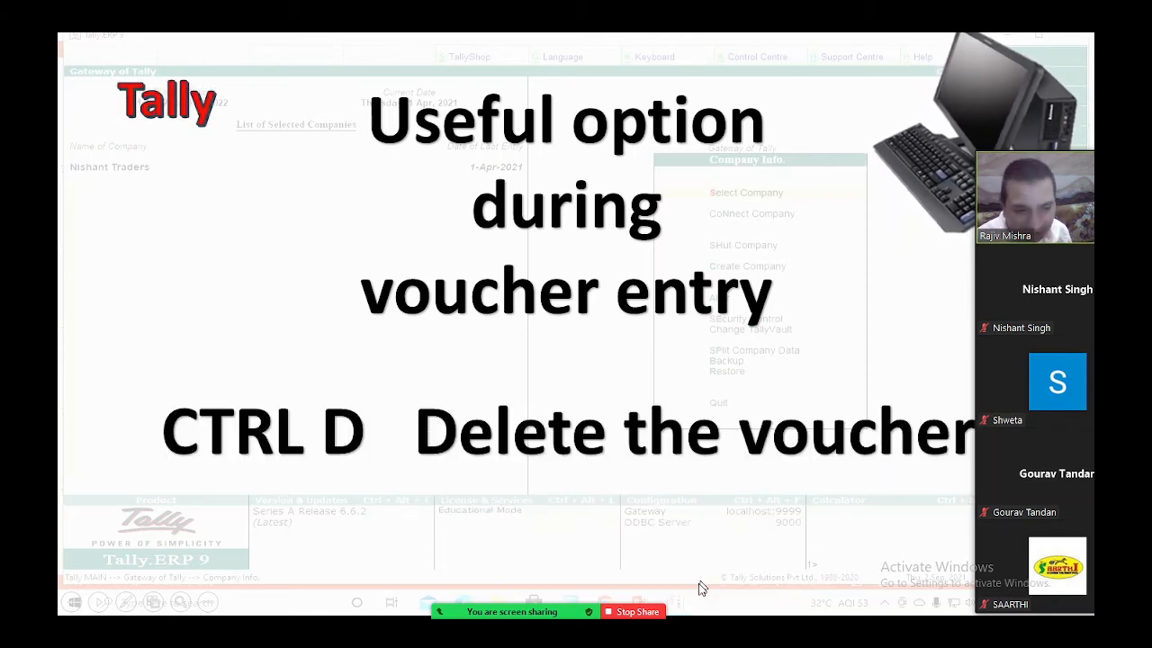
pyautogui.click(646, 613)
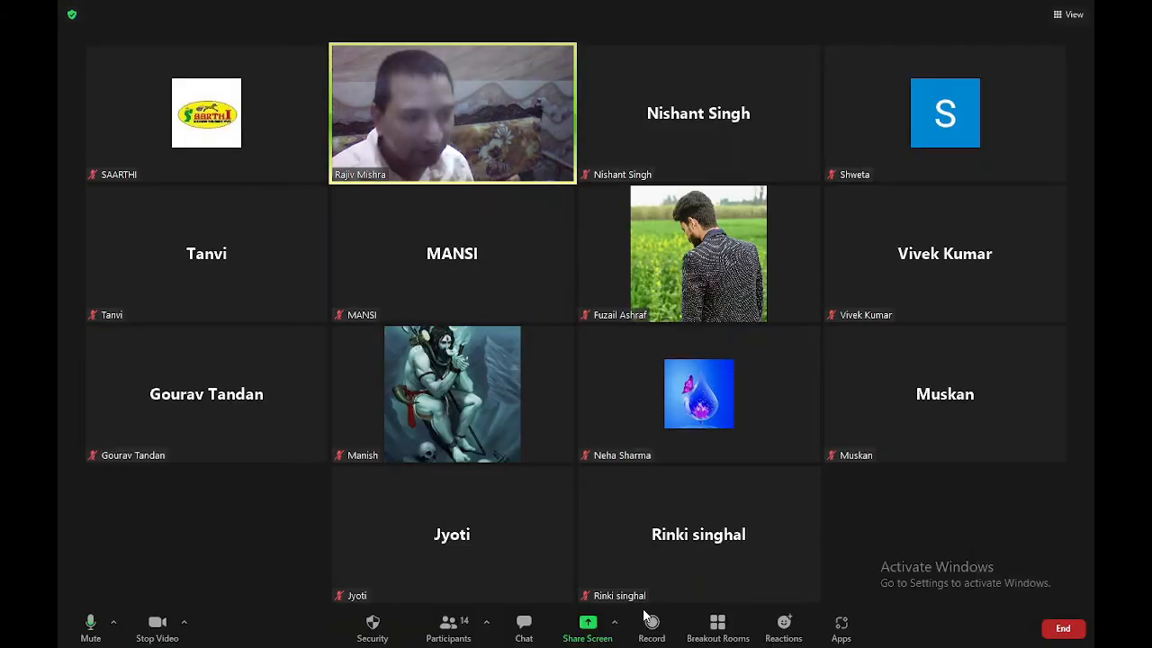
pyautogui.click(587, 625)
pyautogui.doubleClick(469, 335)
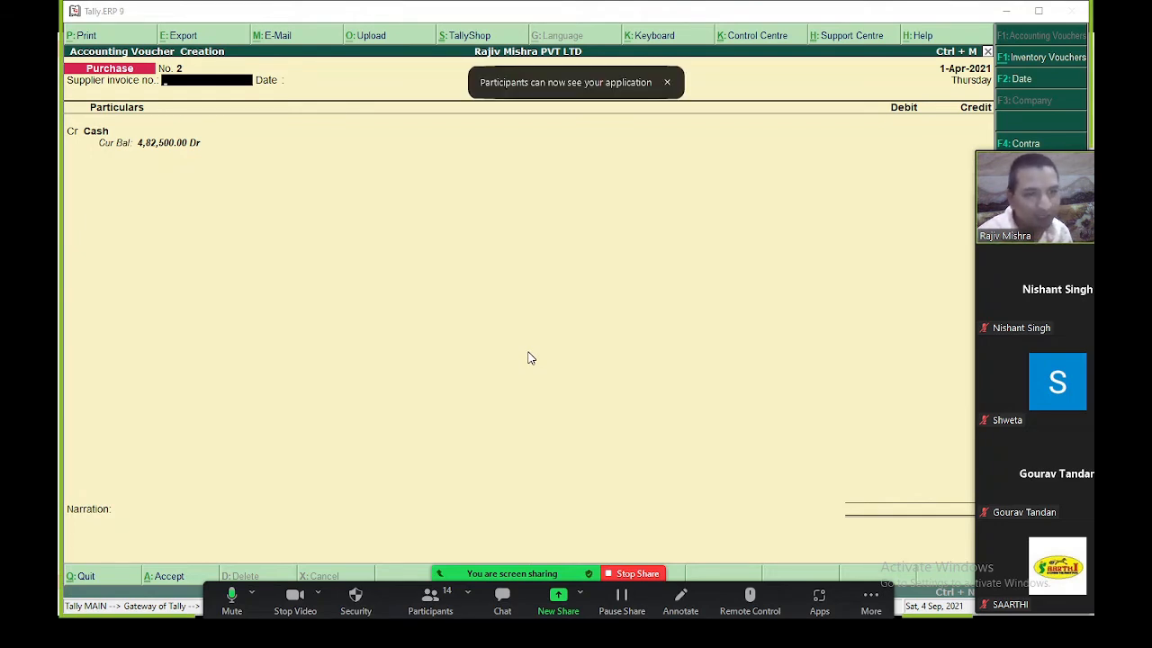
# Go back to the previous Payment voucher debiting Apple Mobile Phone A/c 12,000 and delete it
pyautogui.press('Return')
pyautogui.press('pageup')
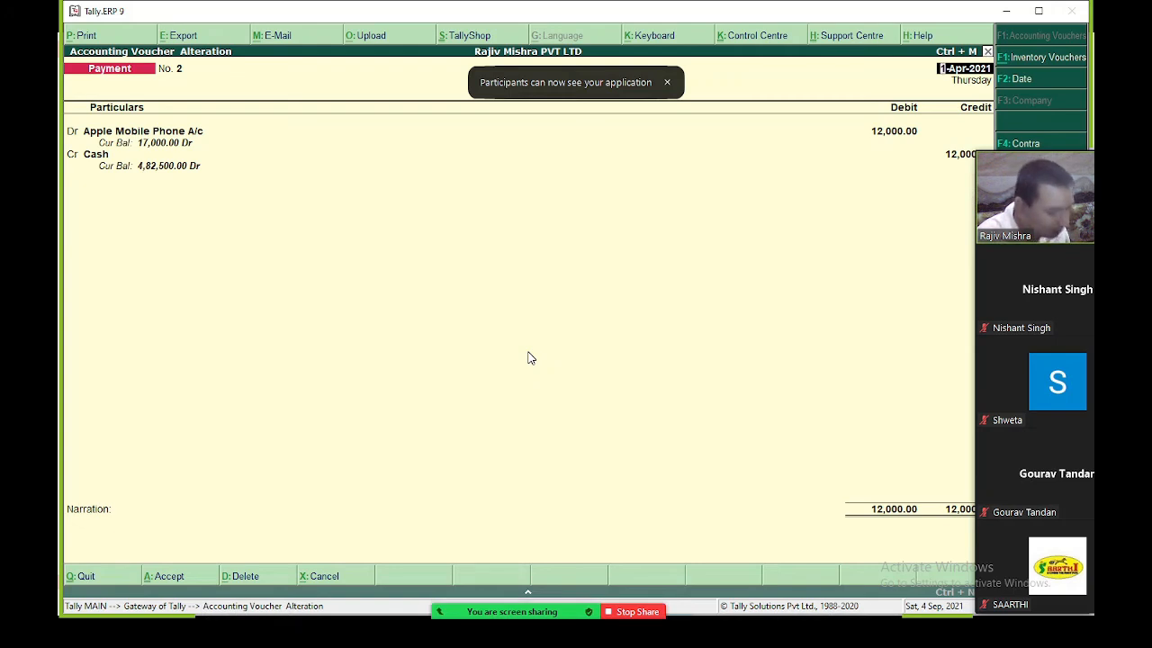
pyautogui.hotkey('alt', 'd')
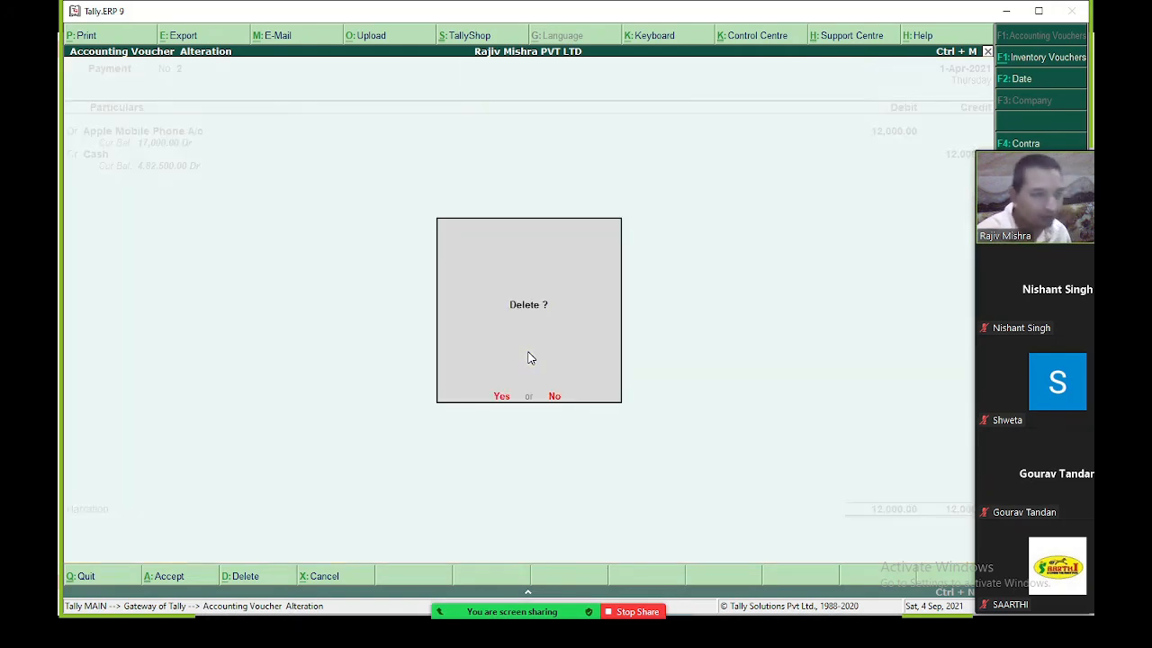
pyautogui.press('y')
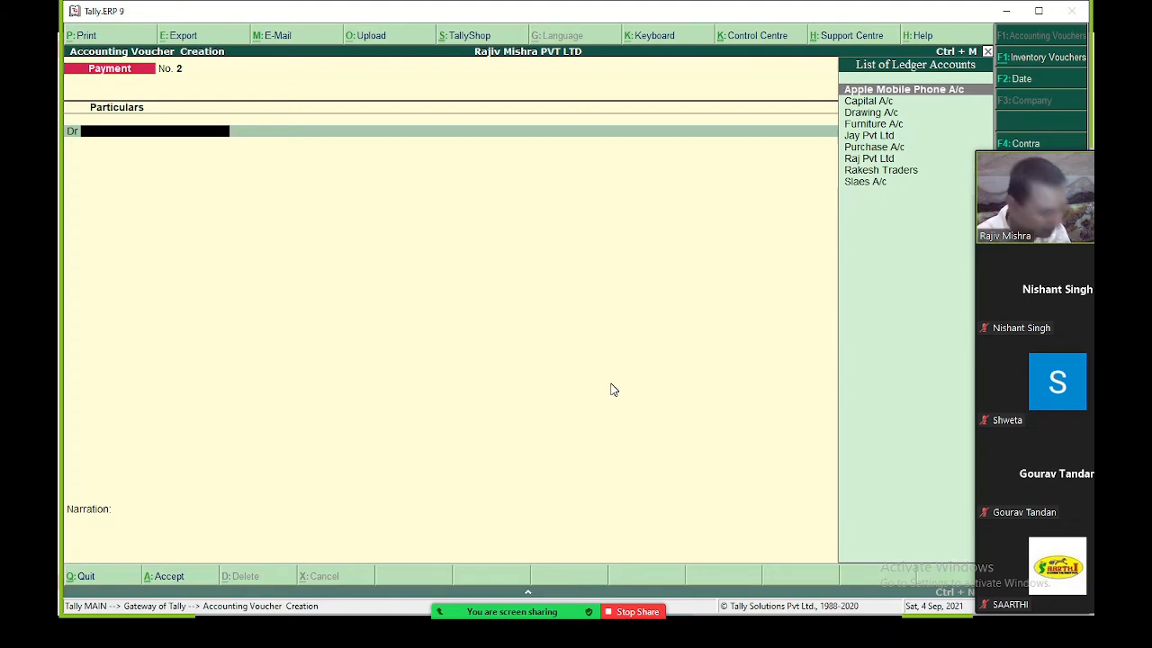
# Open the Receipt voucher crediting Capital A/c 5,00,000, request its deletion and dismiss the request
pyautogui.press('pageup')
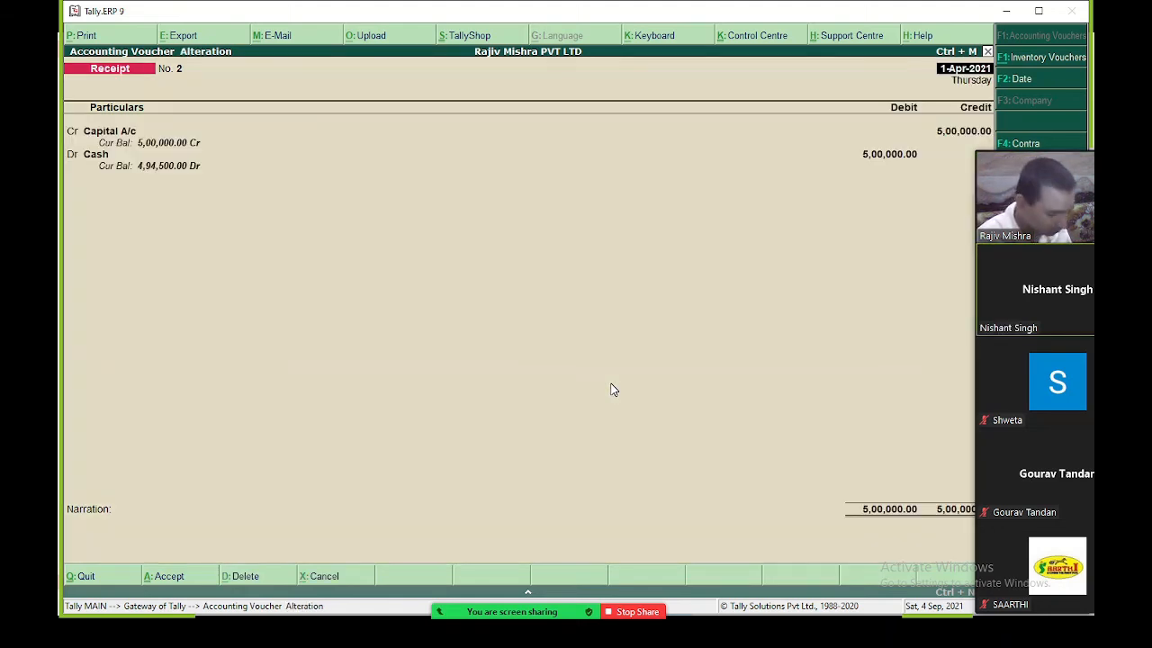
pyautogui.hotkey('alt', 'd')
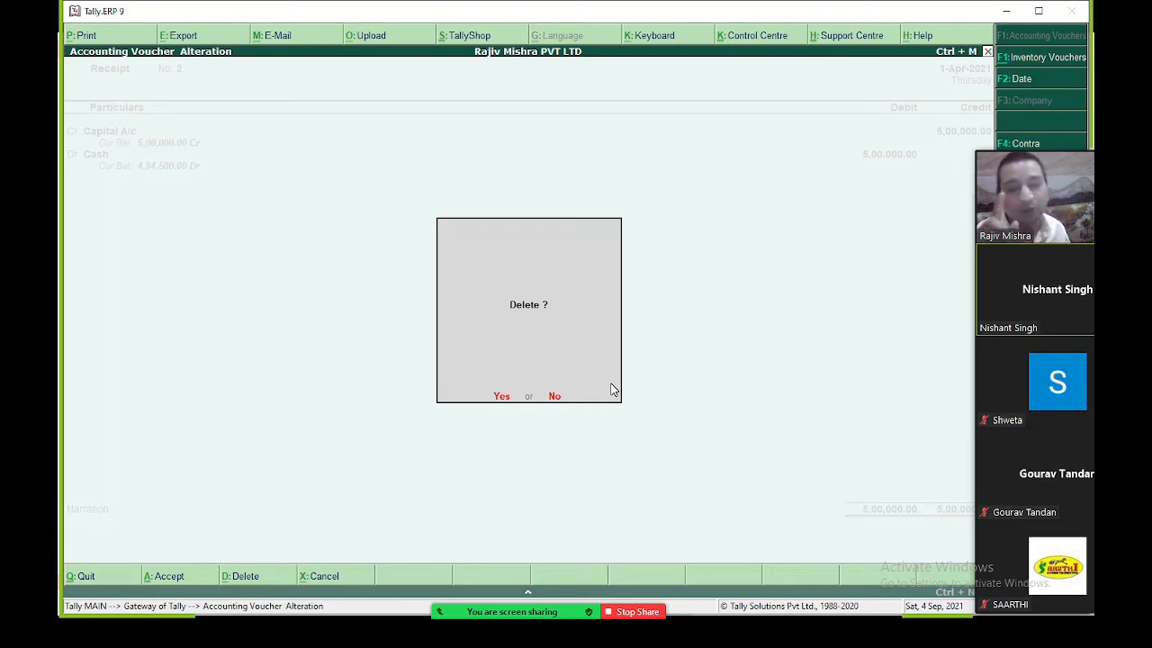
pyautogui.press('Escape')
pyautogui.moveTo(569, 561)
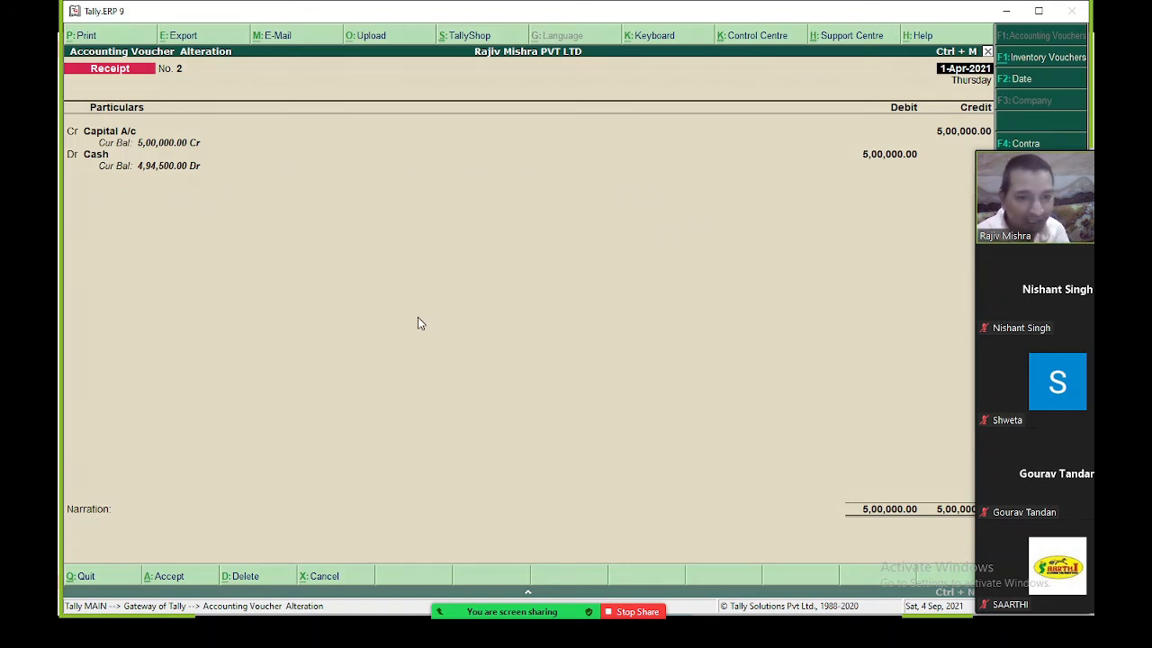
# Step back to Payment voucher No. 1 and leave voucher entry for the Gateway of Tally
pyautogui.press('pageup')
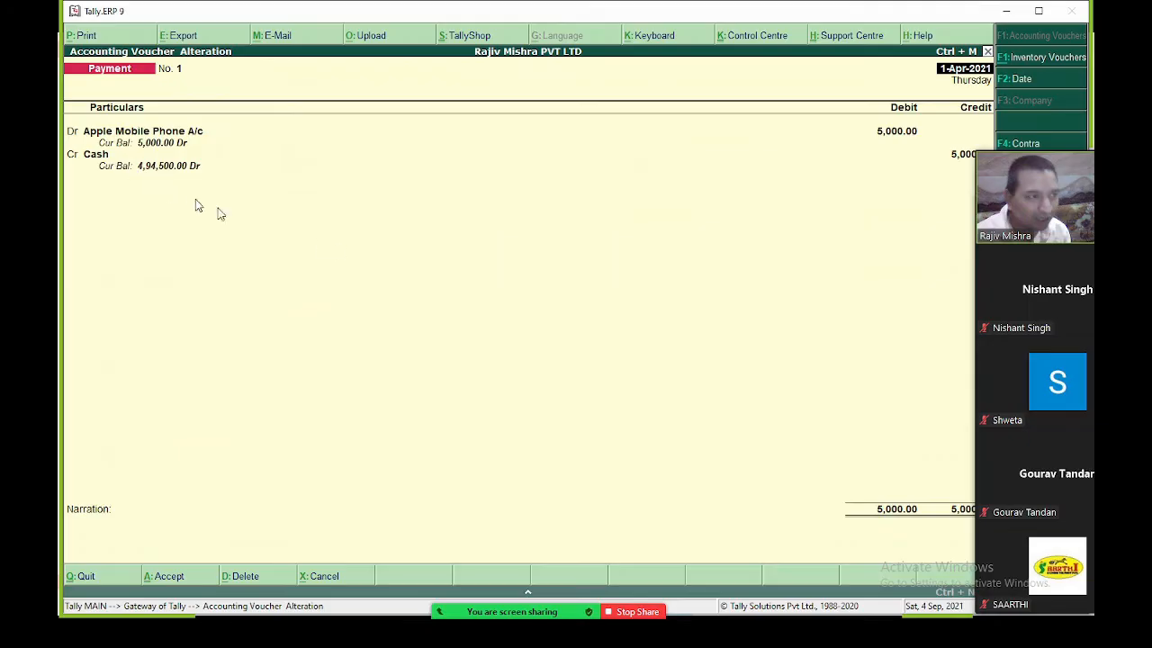
pyautogui.press('Escape')
pyautogui.press('Return')
pyautogui.press('Escape')
pyautogui.press('Return')
pyautogui.press('Escape')
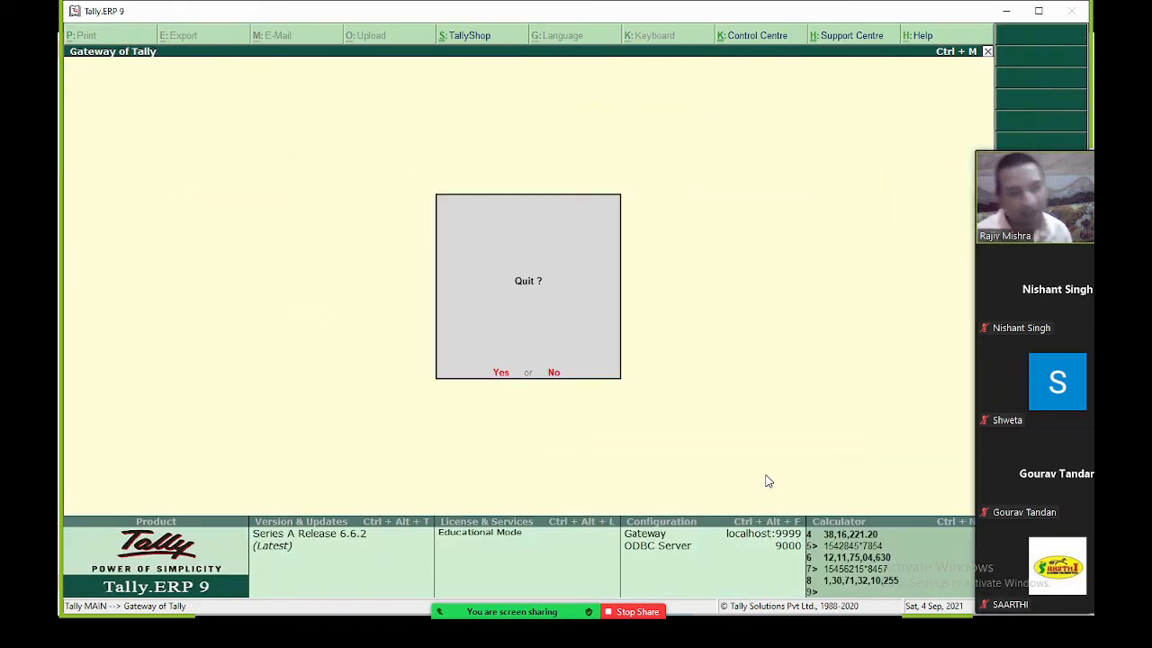
pyautogui.press('Escape')
# Open the Apple Mobile Phone A/c ledger for alteration and dismiss the Zoom meeting-time notice
pyautogui.press('a')
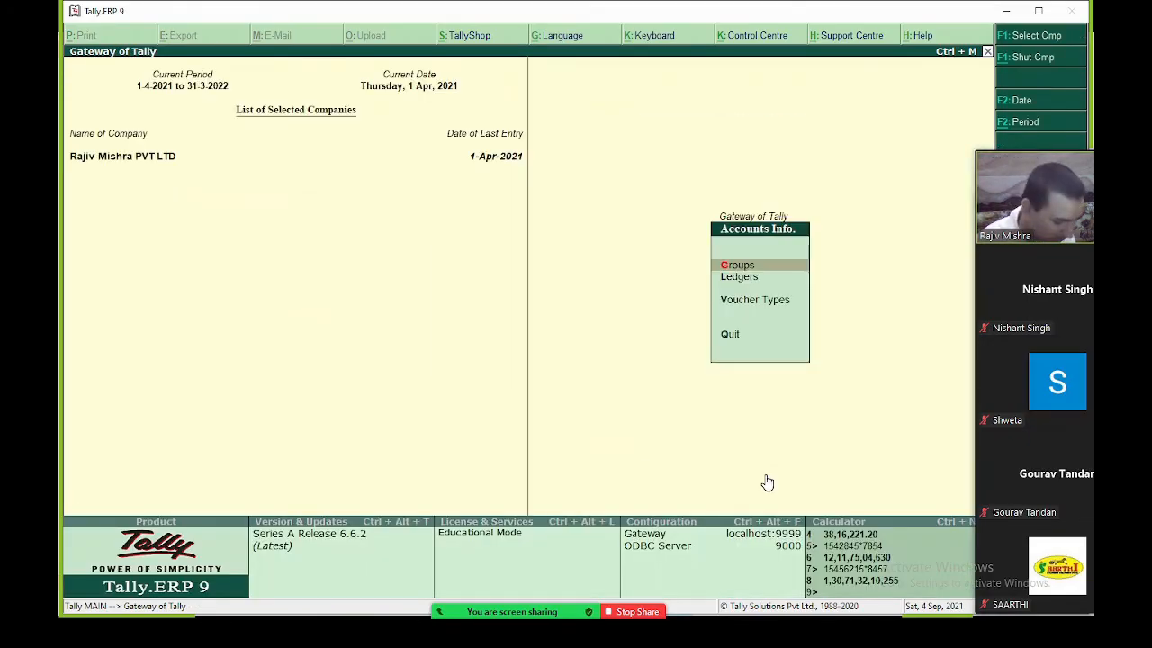
pyautogui.press('l')
pyautogui.press('a')
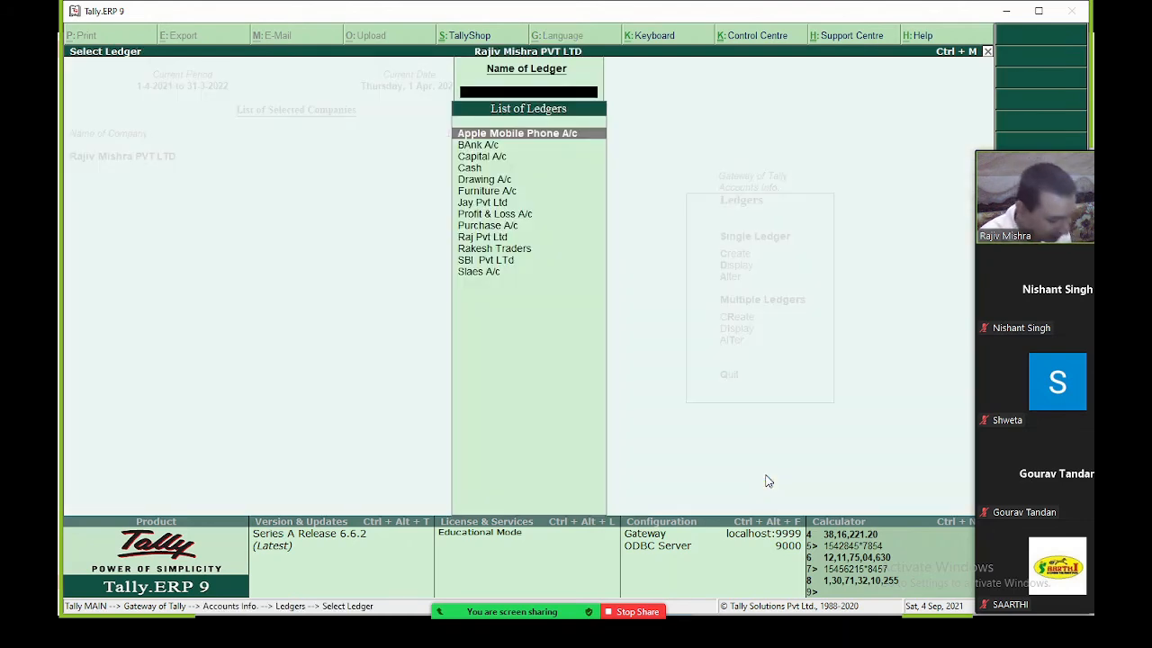
pyautogui.write('App')
pyautogui.press('Return')
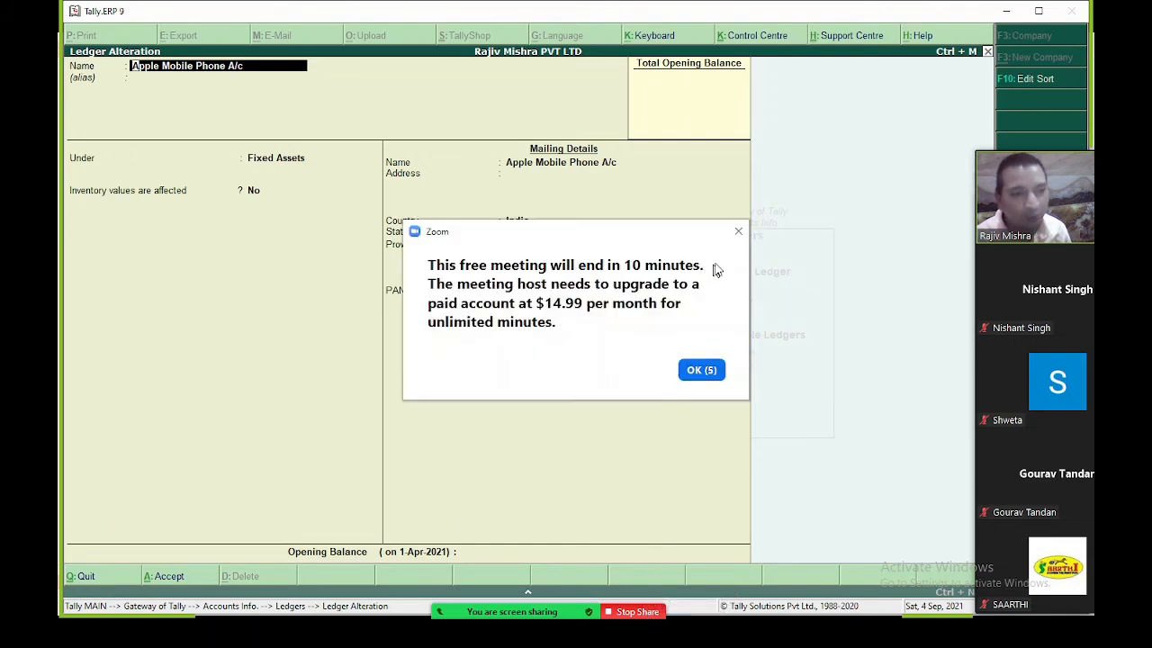
pyautogui.click(700, 371)
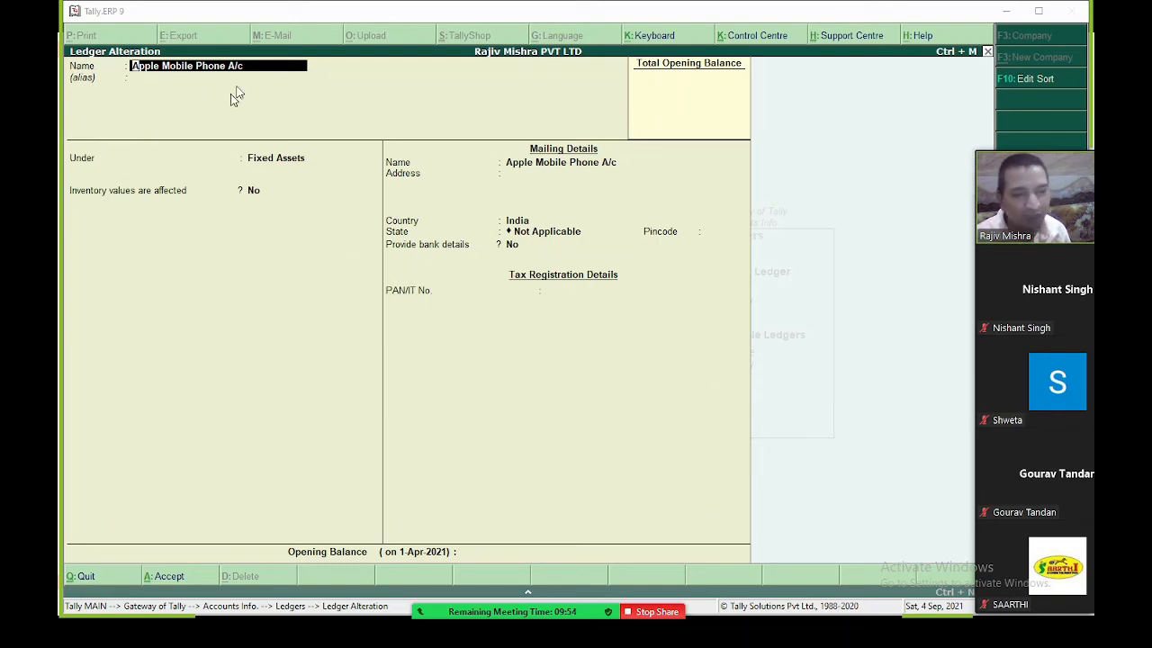
# Stop sharing Tally.ERP 9 in Zoom and magnify individual participant tiles in the meeting gallery
pyautogui.click(673, 611)
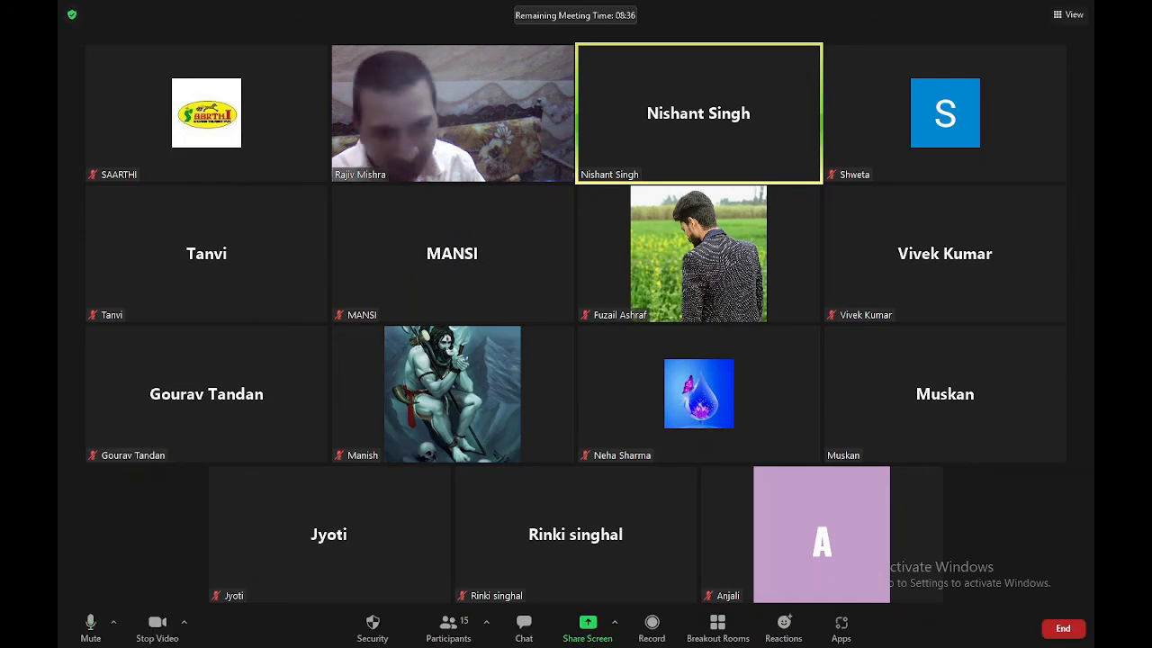
pyautogui.press('super+plus')
pyautogui.press('super+plus')
pyautogui.press('super+plus')
pyautogui.press('super+minus')
pyautogui.press('super+minus')
pyautogui.press('super+minus')
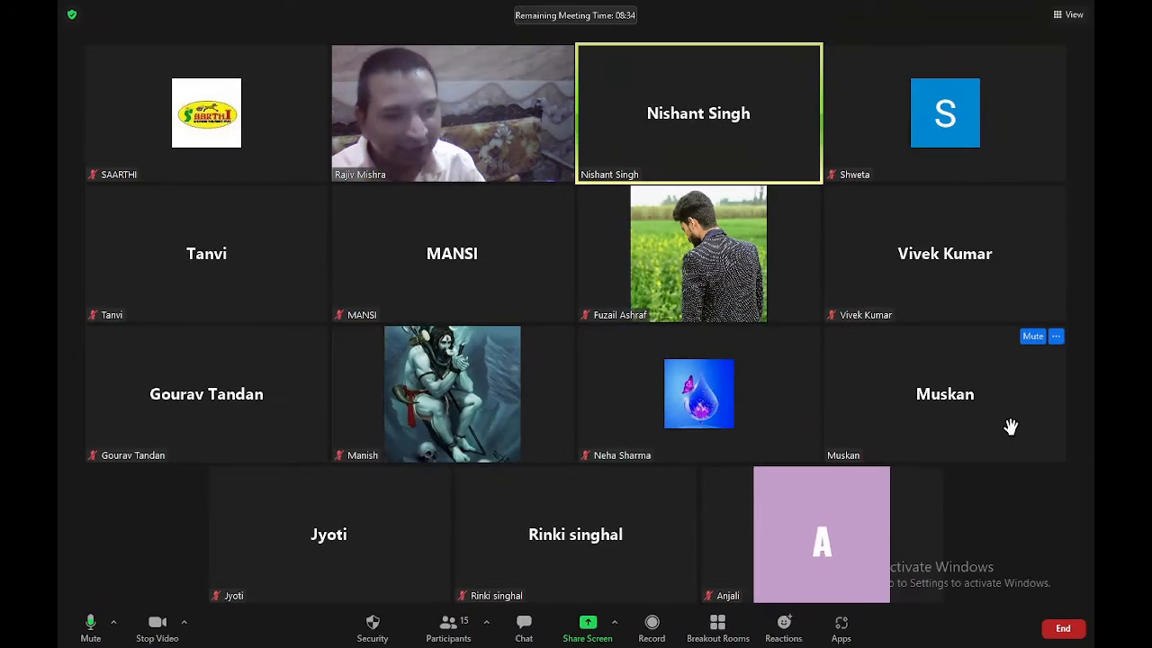
pyautogui.press('super+plus')
pyautogui.press('super+plus')
pyautogui.press('super+plus')
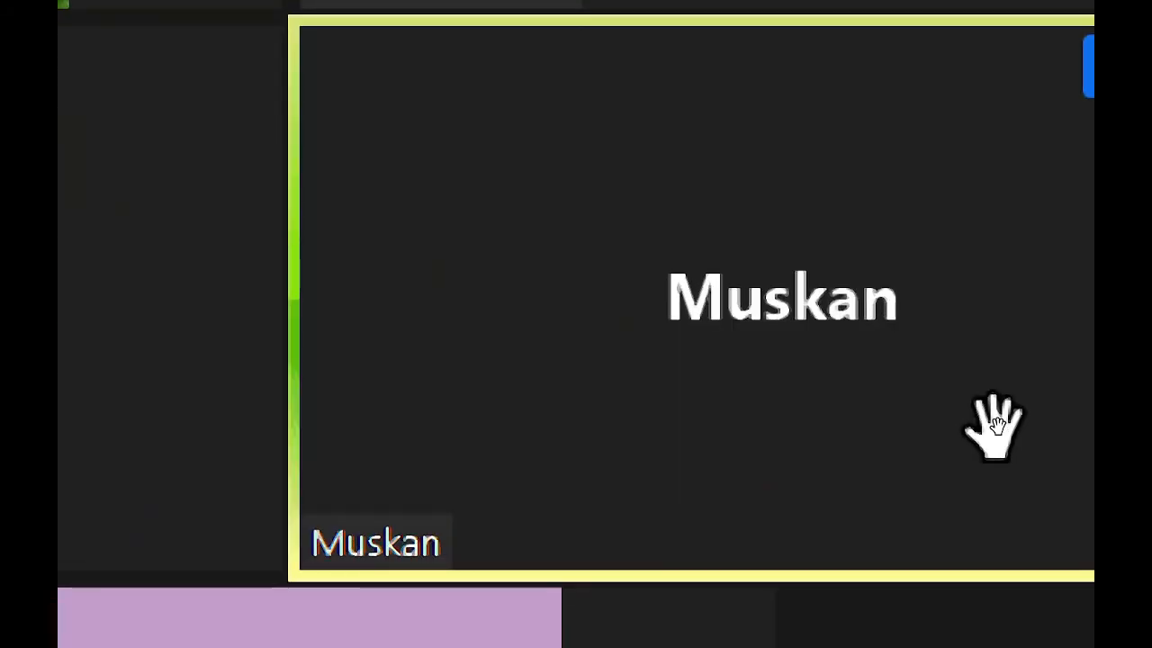
pyautogui.press('super+minus')
pyautogui.press('super+minus')
pyautogui.press('super+minus')
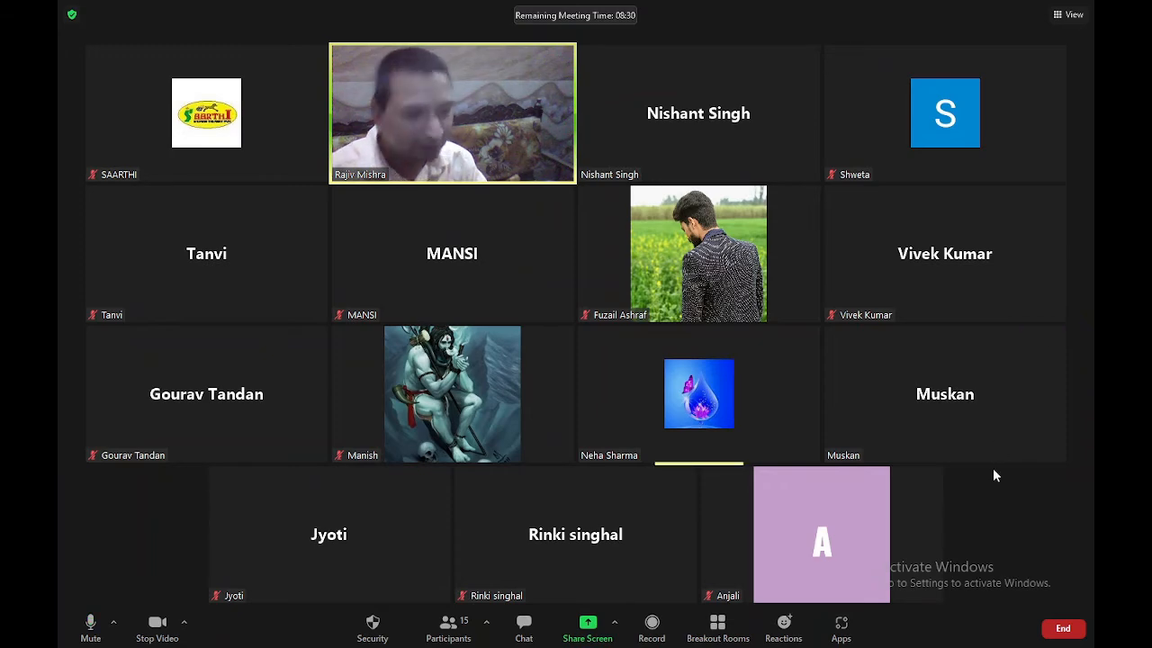
pyautogui.press('super+plus')
pyautogui.press('super+plus')
pyautogui.press('super+plus')
pyautogui.press('super+plus')
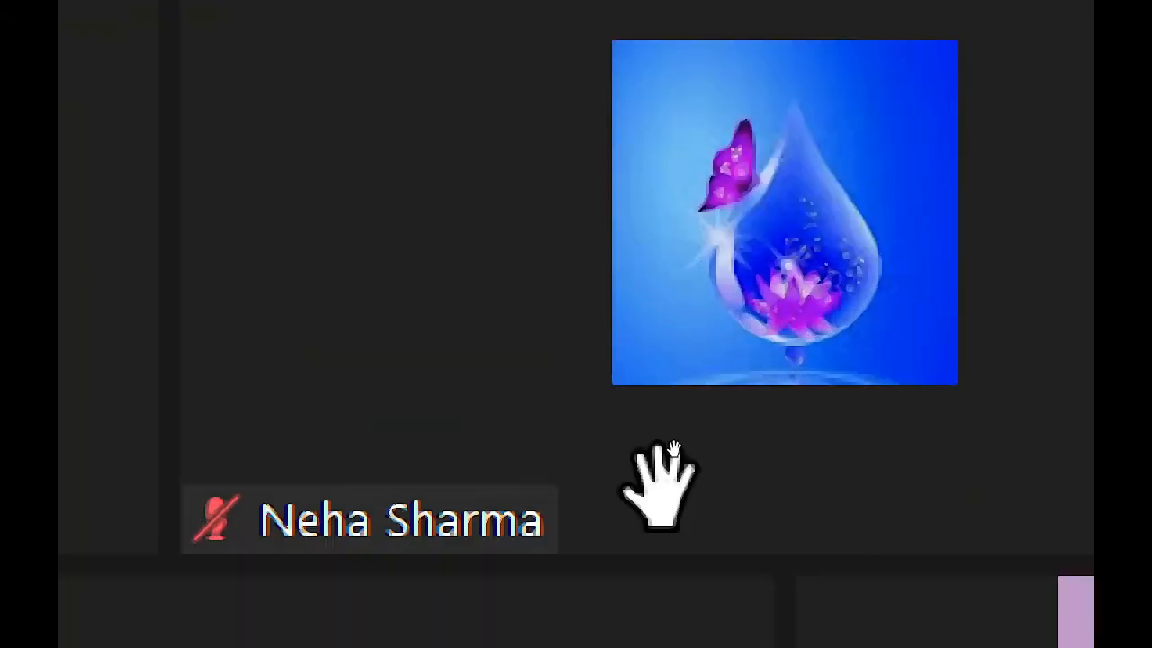
pyautogui.press('super+minus')
pyautogui.press('super+minus')
pyautogui.press('super+minus')
pyautogui.press('super+minus')
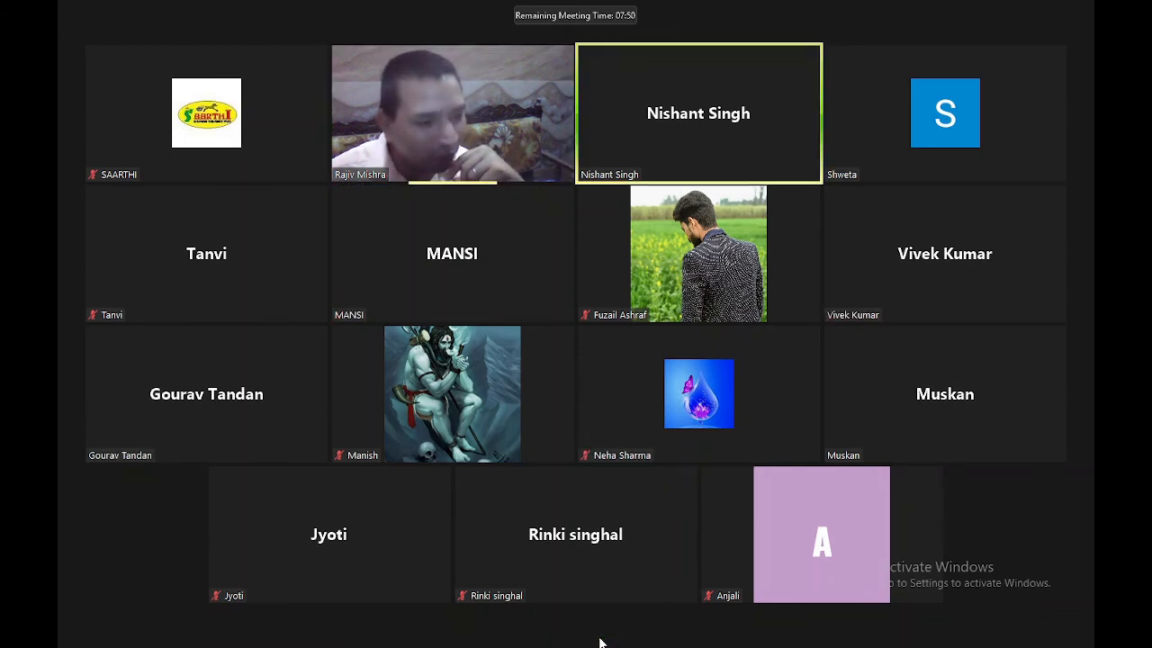
# Share the Tally day 1 PowerPoint slide show in the Zoom meeting
pyautogui.moveTo(612, 570)
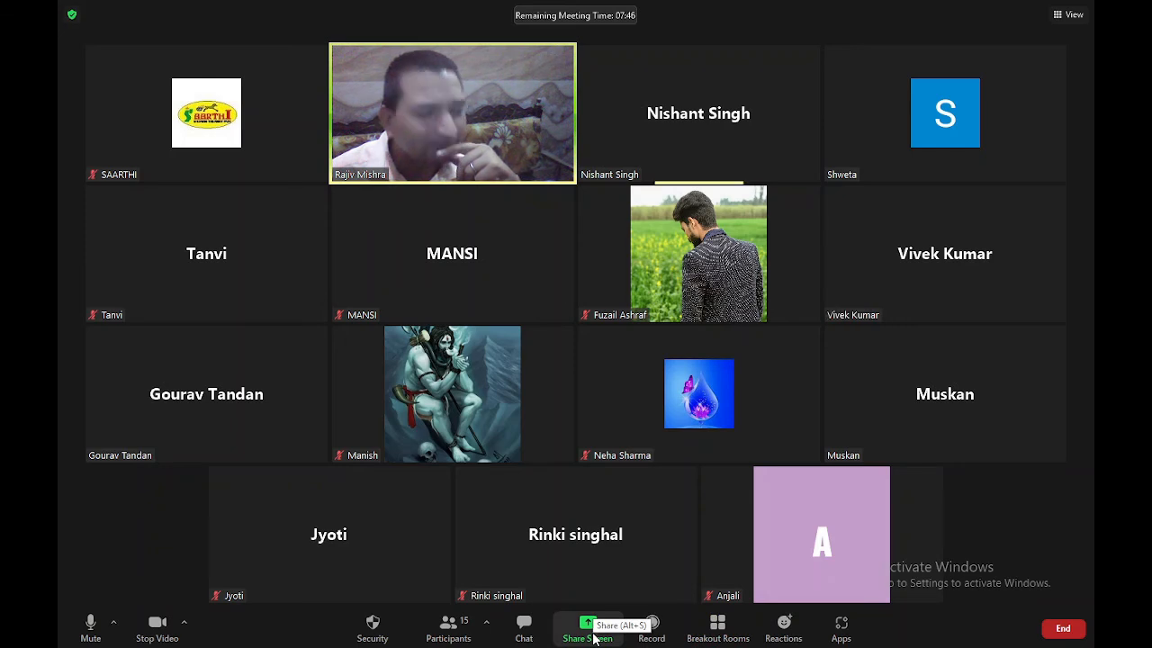
pyautogui.moveTo(592, 637)
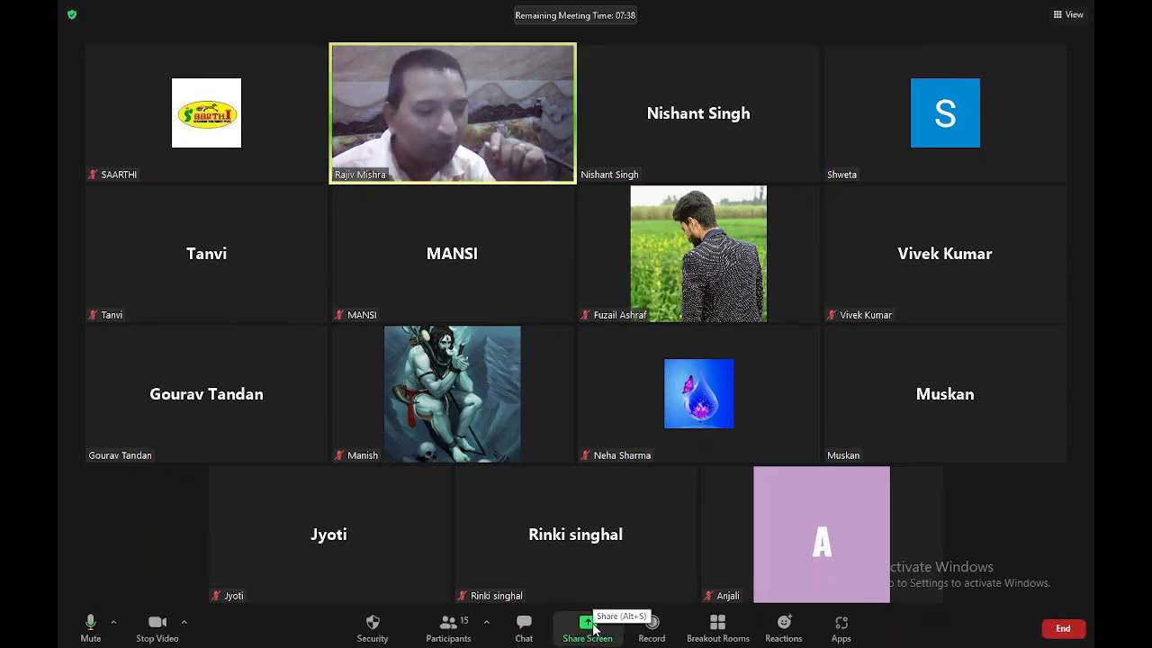
pyautogui.moveTo(600, 559)
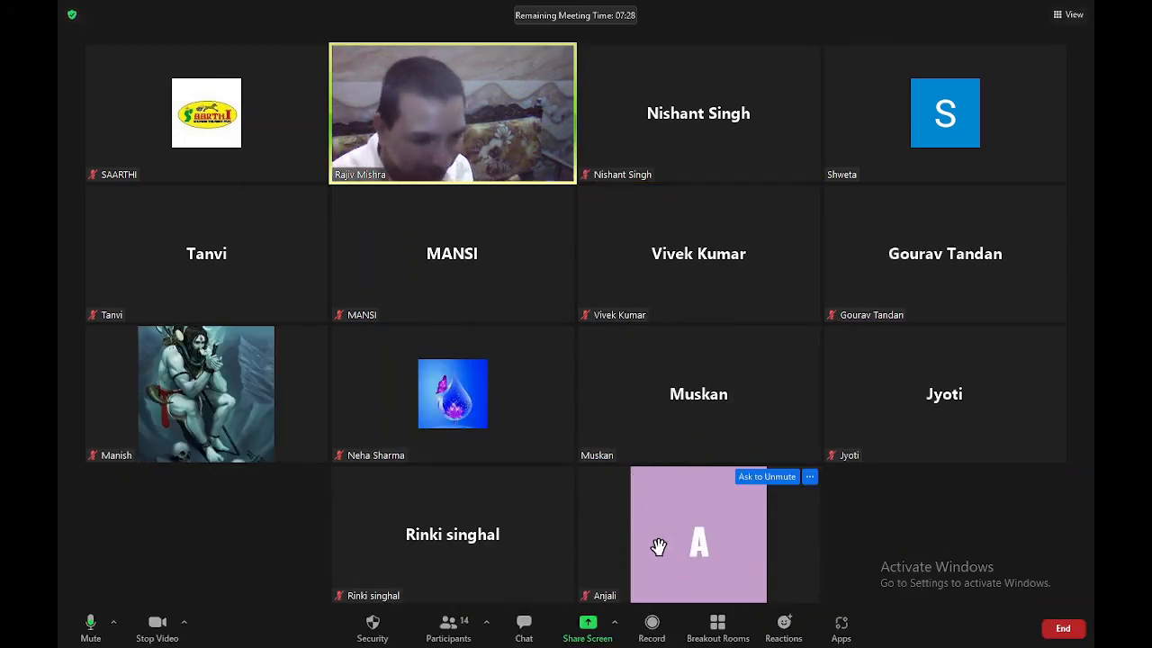
pyautogui.click(590, 627)
pyautogui.click(499, 340)
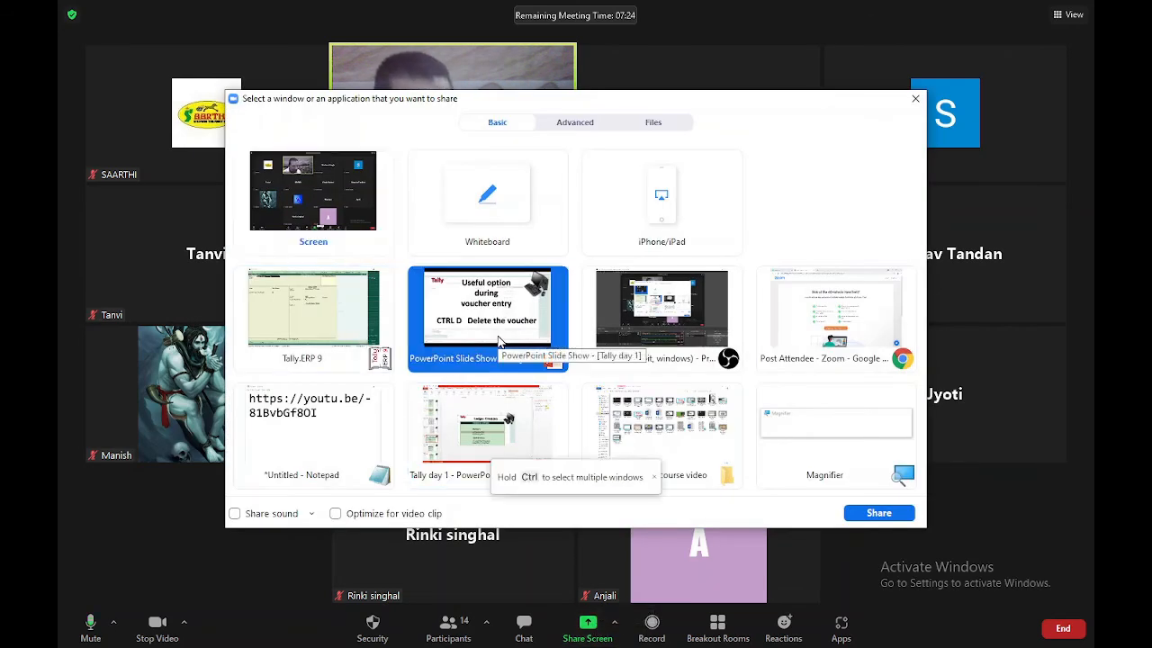
pyautogui.doubleClick(499, 340)
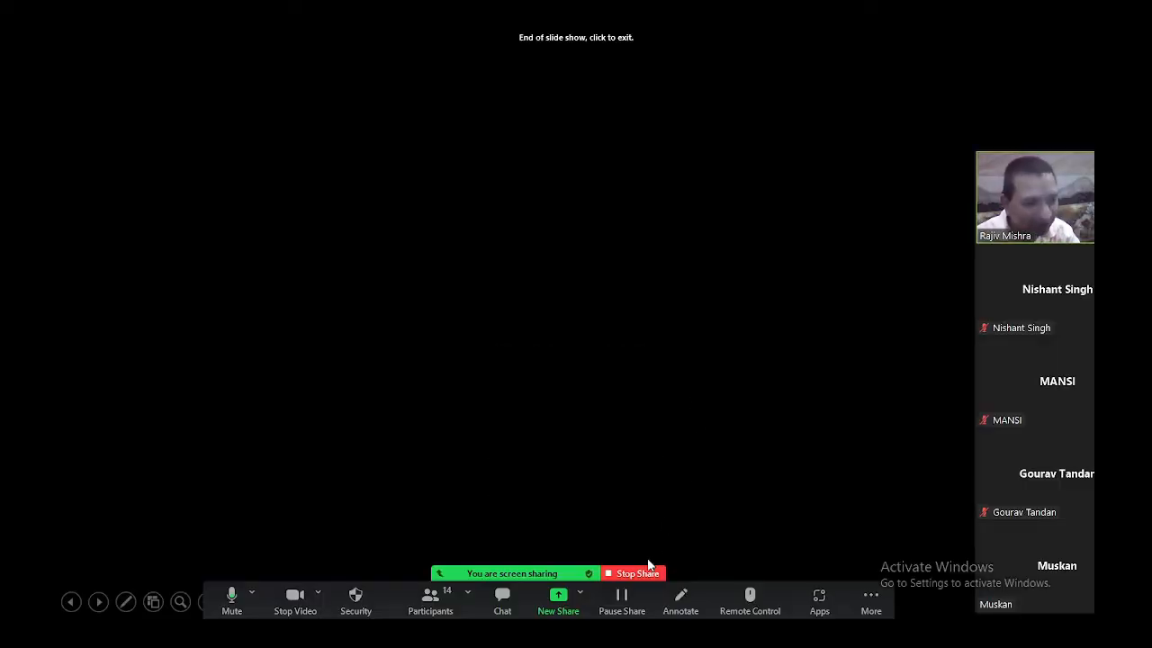
# Stop sharing the PowerPoint slide show in Zoom and share the Tally.ERP 9 window instead
pyautogui.click(646, 572)
pyautogui.click(594, 627)
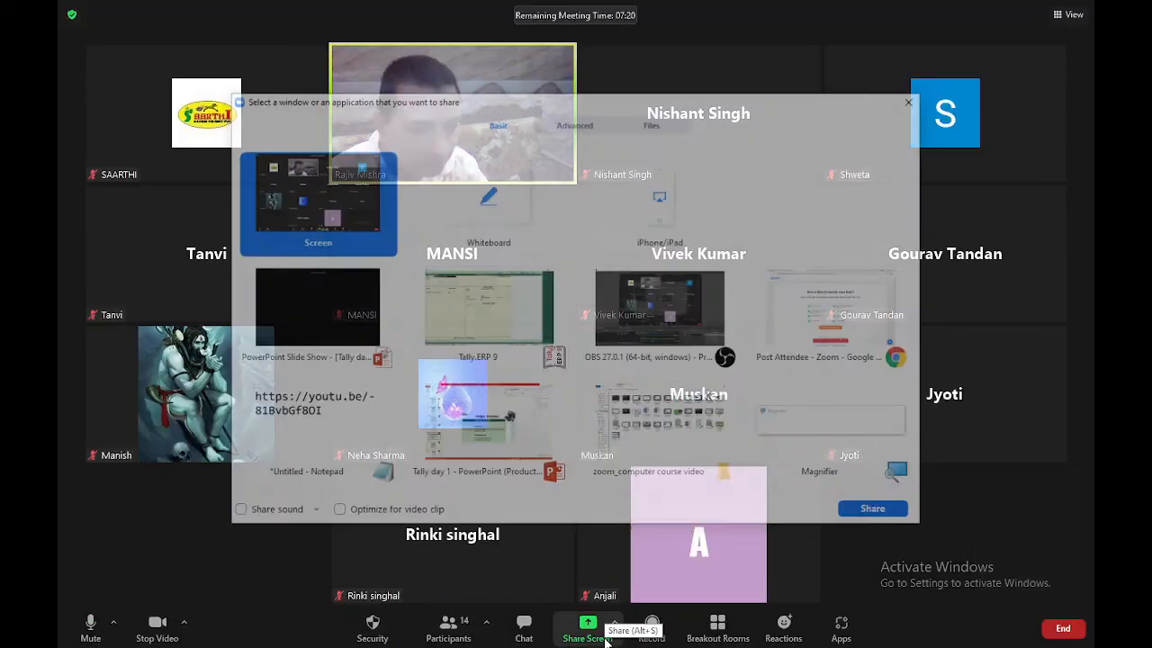
pyautogui.doubleClick(469, 320)
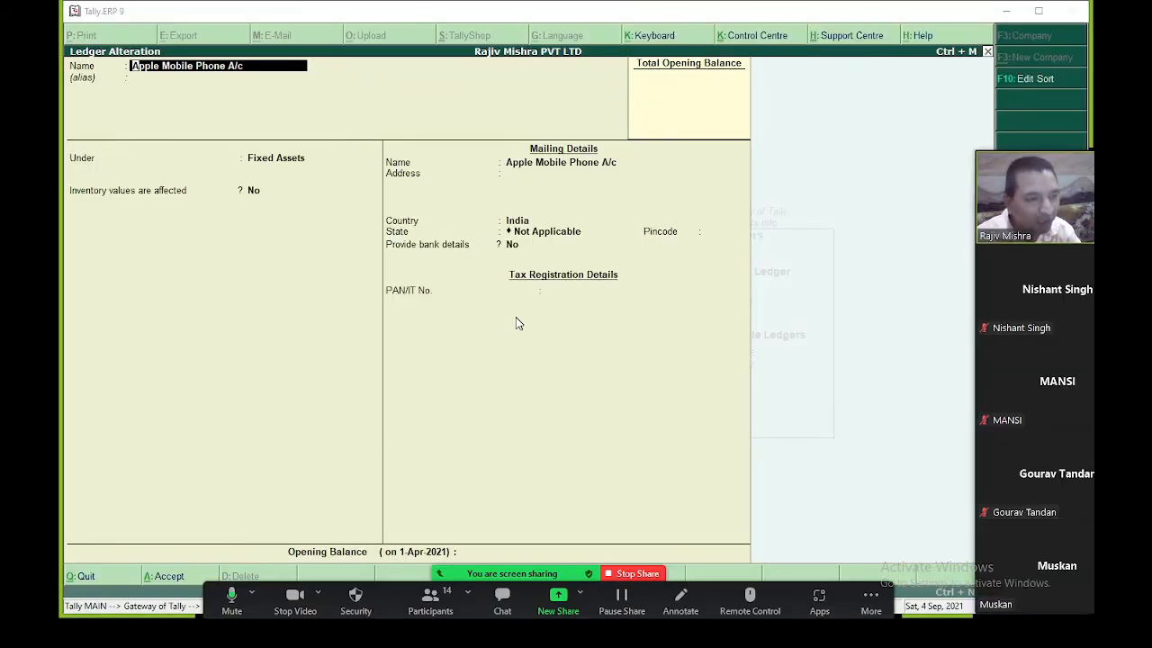
pyautogui.click(551, 331)
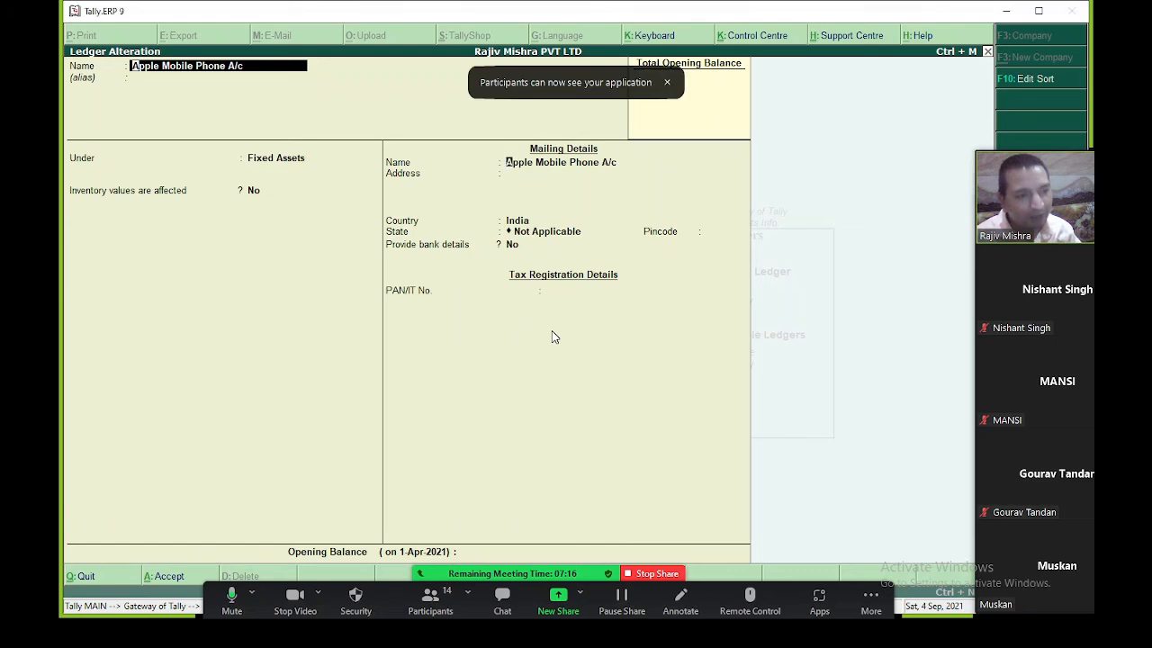
# Leave the Apple Mobile Phone A/c ledger alteration for the Gateway of Tally and display the Day Book
pyautogui.press('Escape')
pyautogui.press('Escape')
pyautogui.press('Escape')
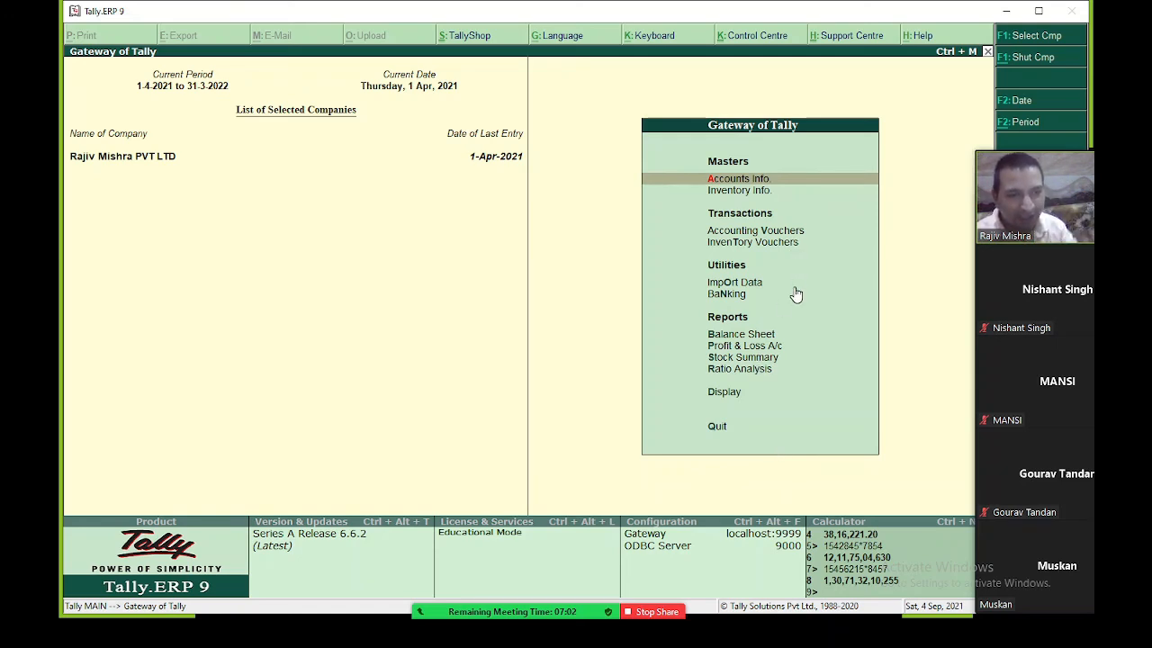
pyautogui.press('d')
pyautogui.press('y')
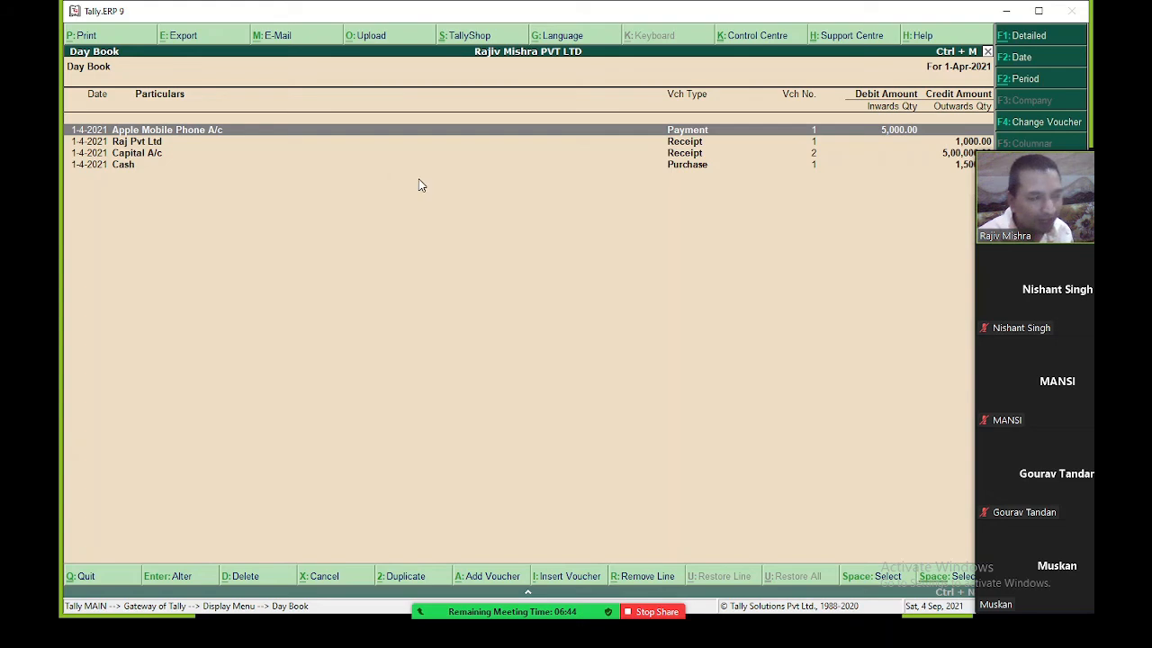
# Return to the Gateway of Tally, reopen the Day Book through Display, and show its entries in detailed form
pyautogui.press('Escape')
pyautogui.press('Escape')
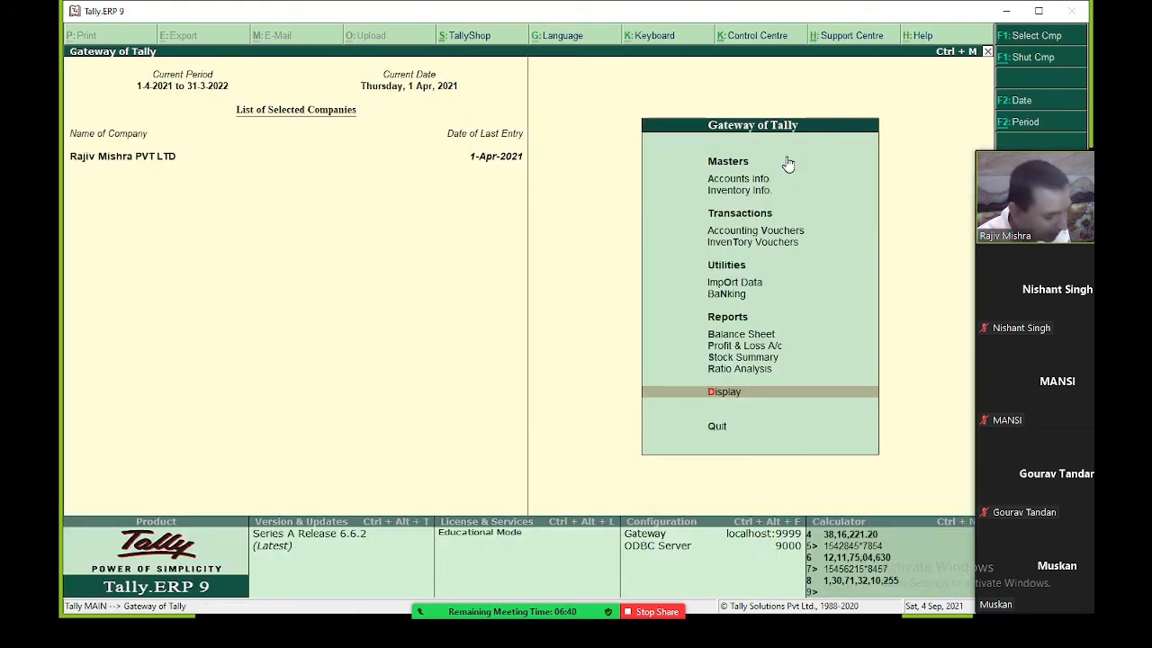
pyautogui.press('Return')
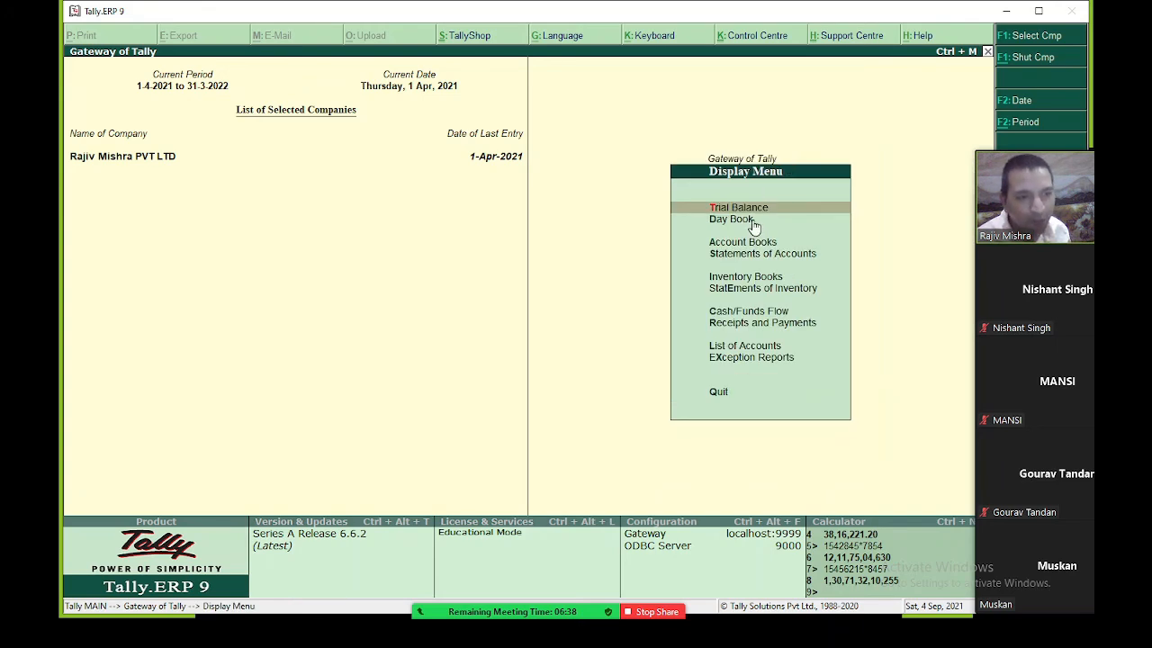
pyautogui.click(752, 220)
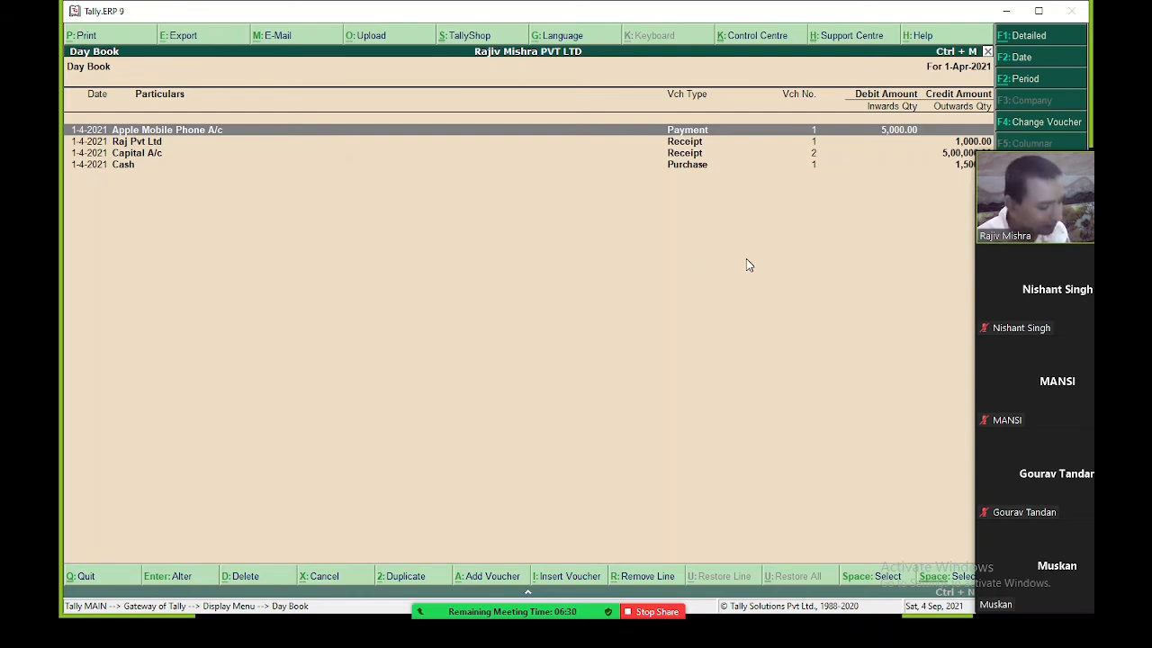
pyautogui.hotkey('alt', 'F1')
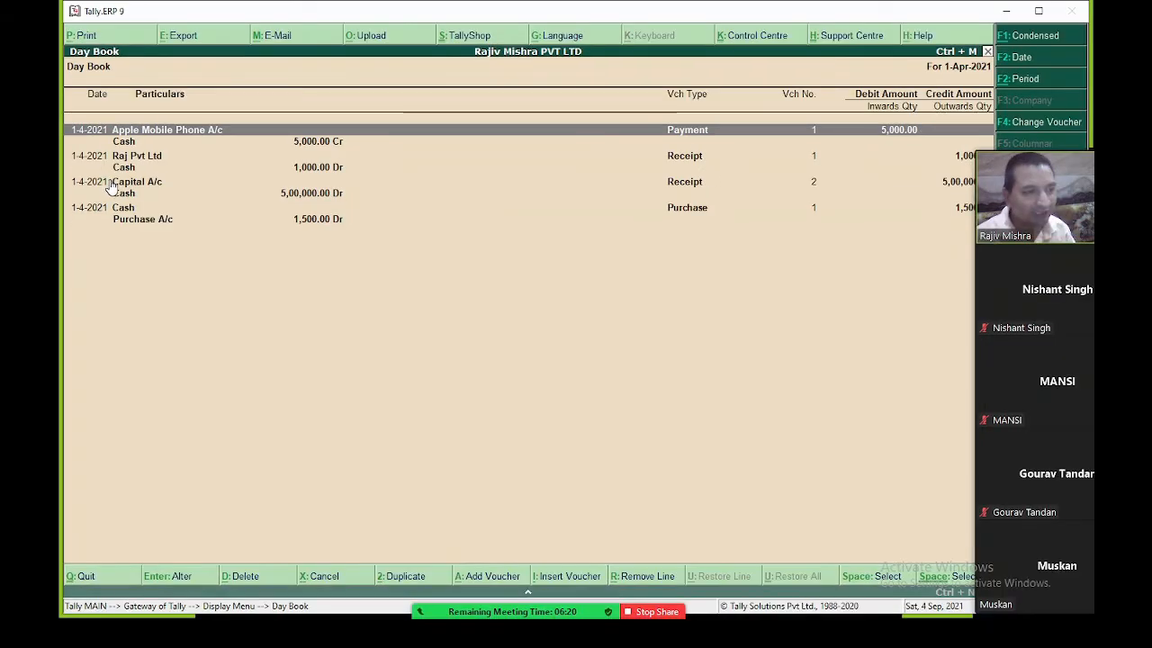
# View the Apple Mobile Phone A/c payment voucher from the Day Book and return to the Gateway of Tally
pyautogui.press('Return')
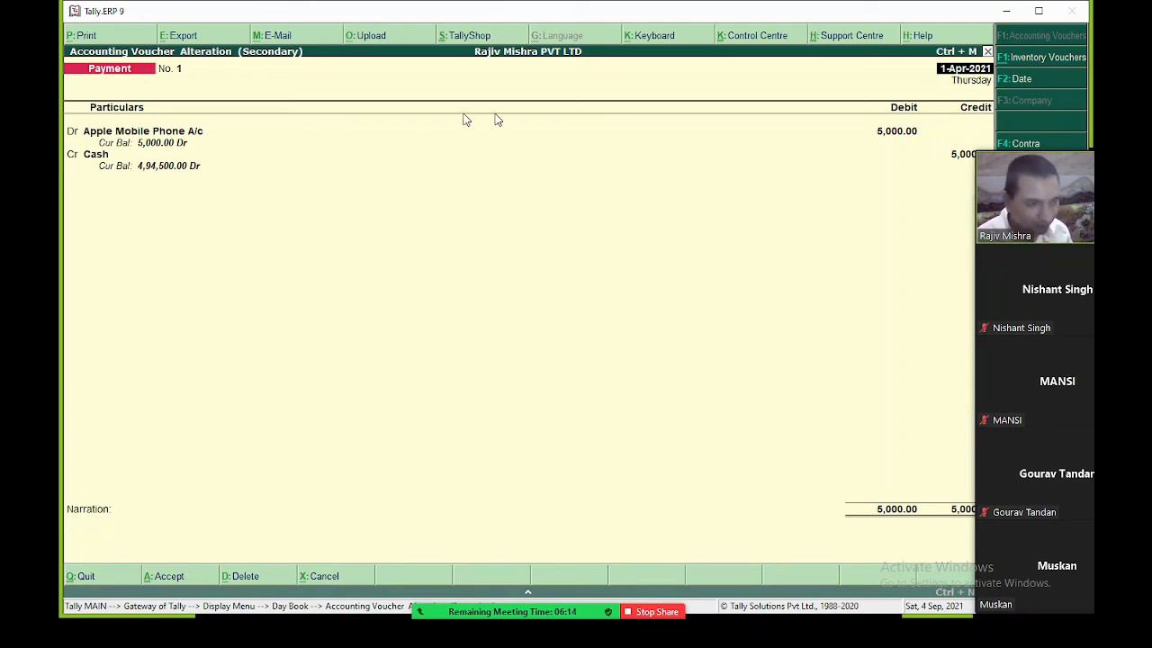
pyautogui.press('Escape')
pyautogui.press('Return')
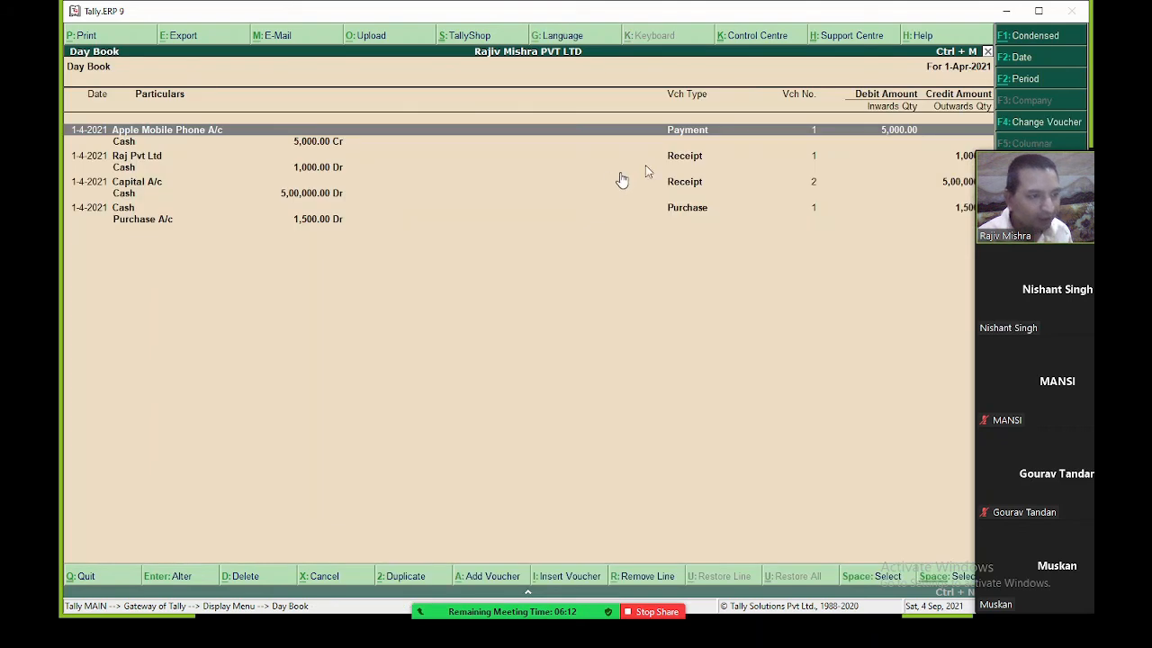
pyautogui.press('Escape')
pyautogui.press('Escape')
pyautogui.press('Escape')
pyautogui.press('n')
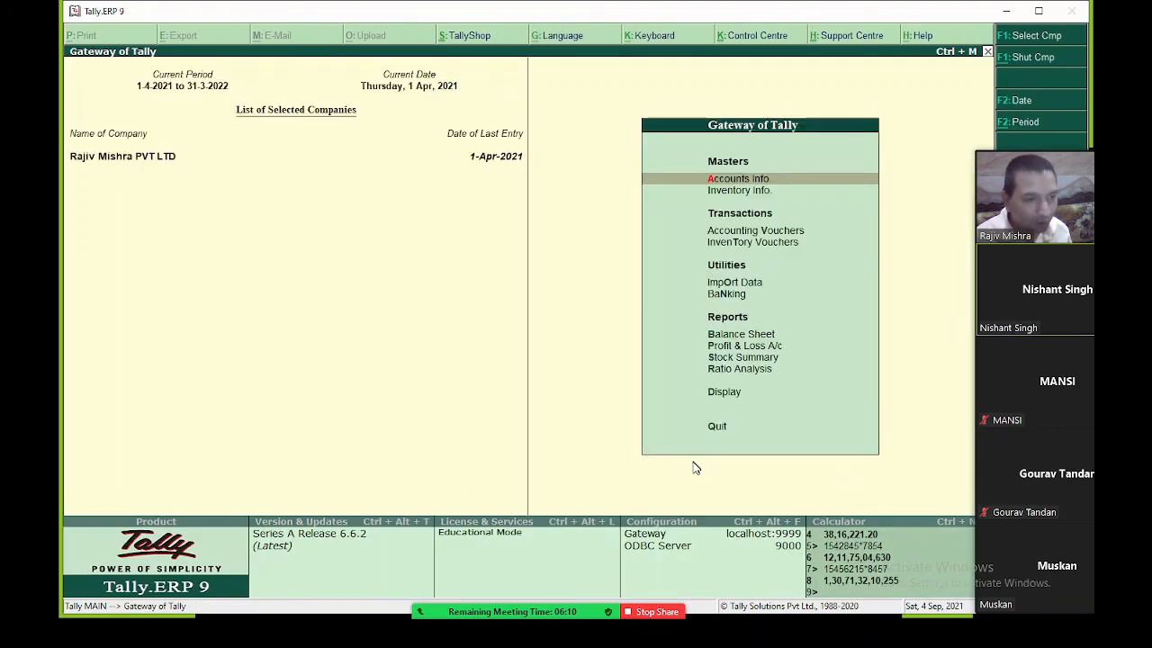
pyautogui.press('Escape')
pyautogui.press('n')
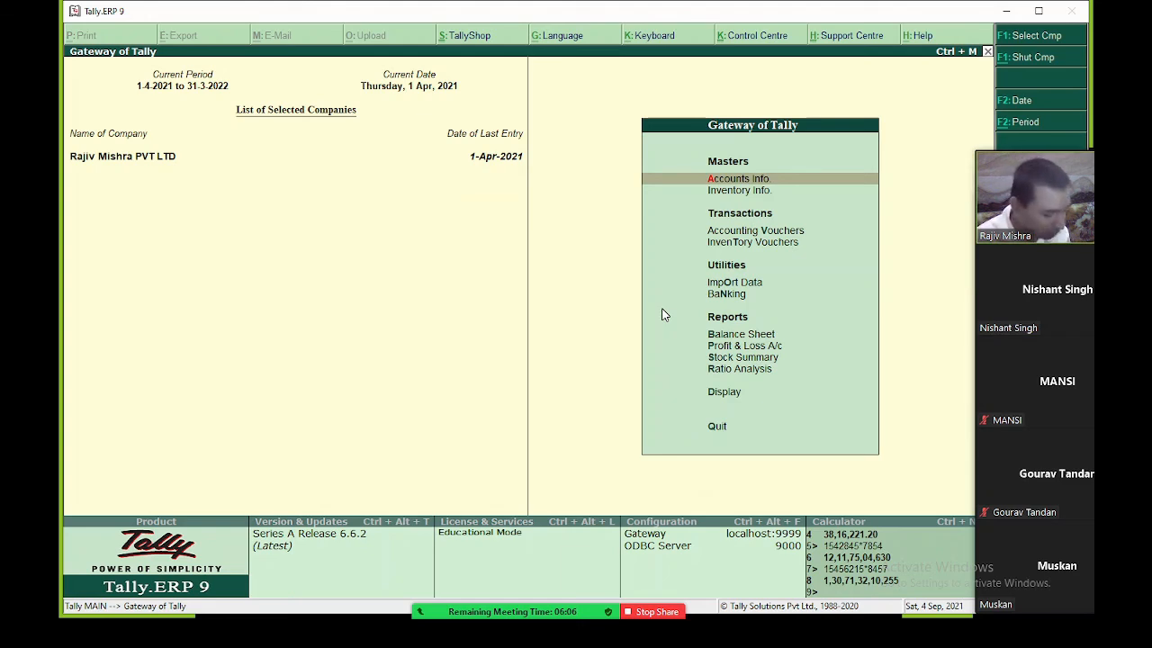
# Show the voucher date setting in a new Payment voucher, cancel it, and quit voucher entry
pyautogui.press('v')
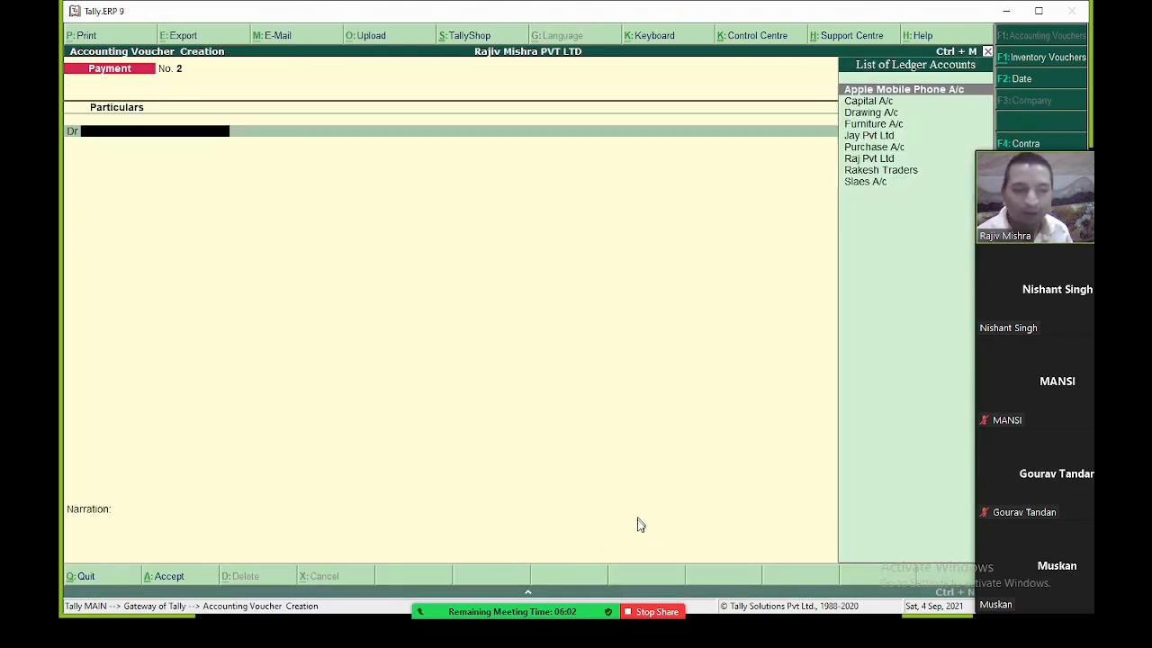
pyautogui.press('F2')
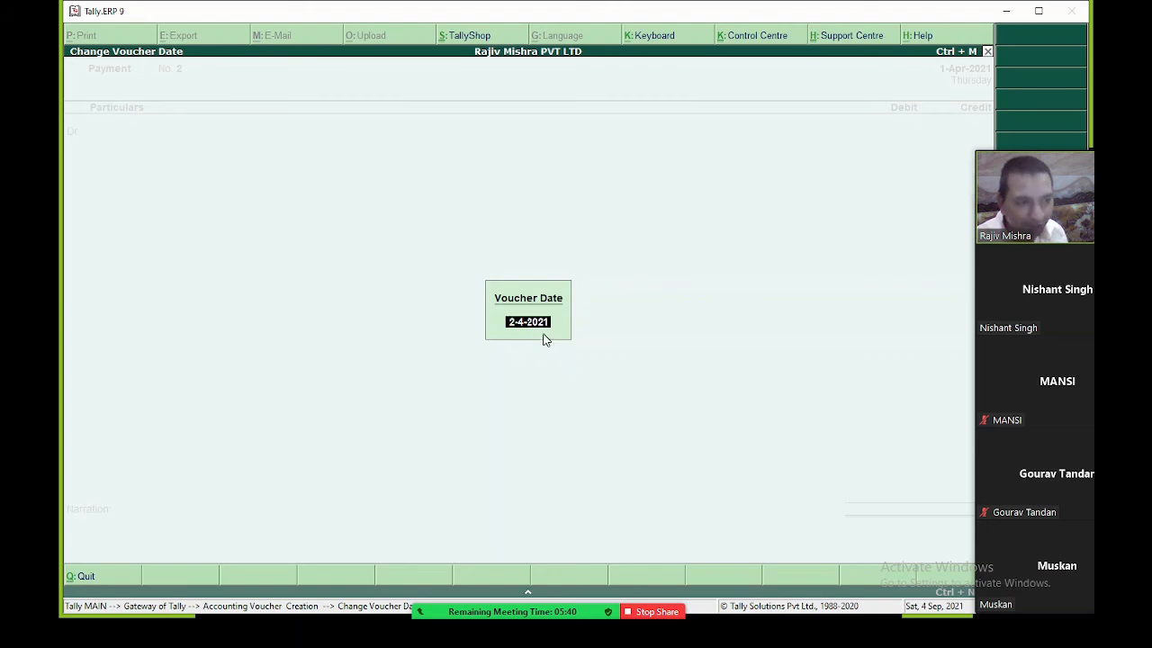
pyautogui.press('Escape')
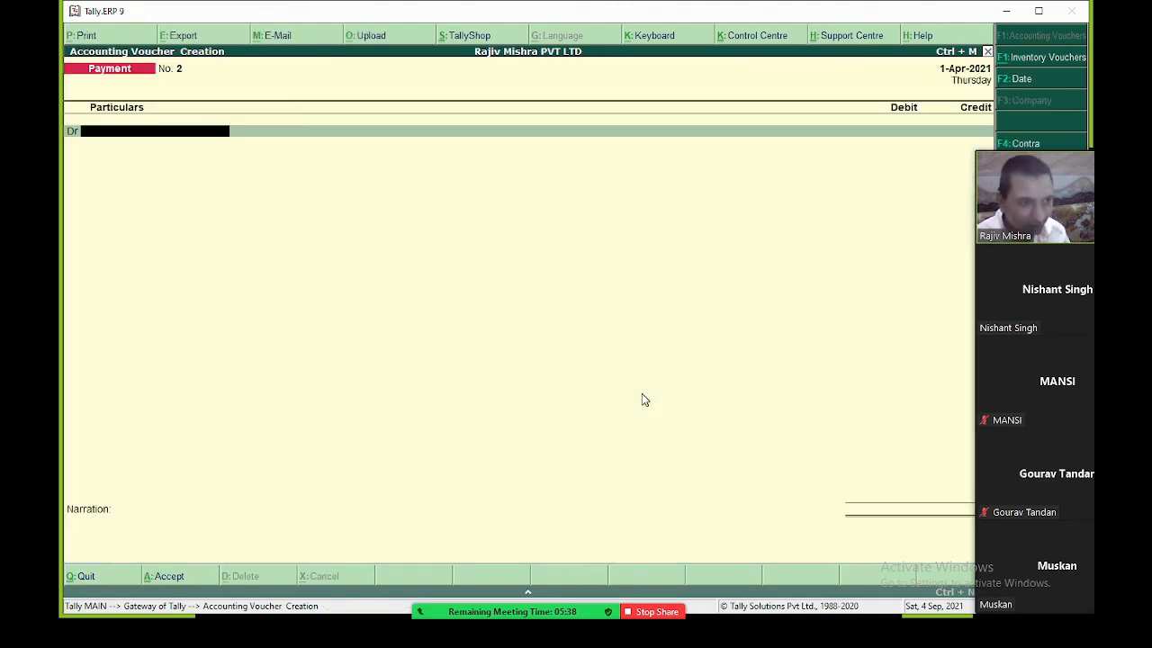
pyautogui.press('Escape')
pyautogui.press('y')
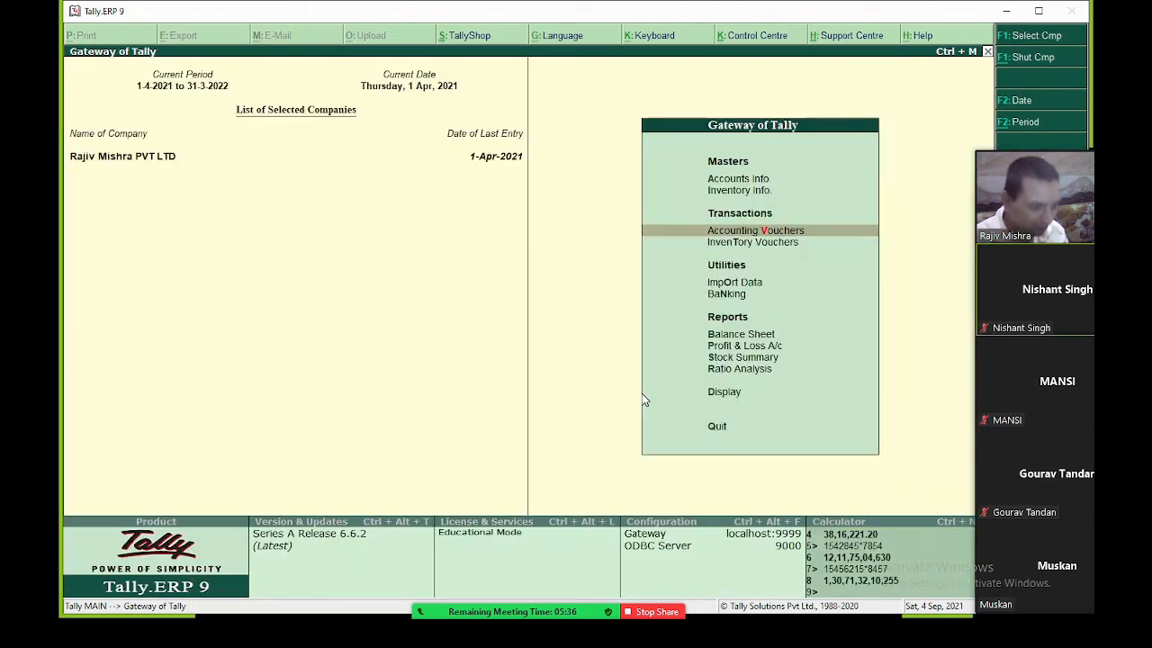
# Display the Day Book again and keep its date at 1-4-2021 through the Change Date setting
pyautogui.press('d')
pyautogui.press('y')
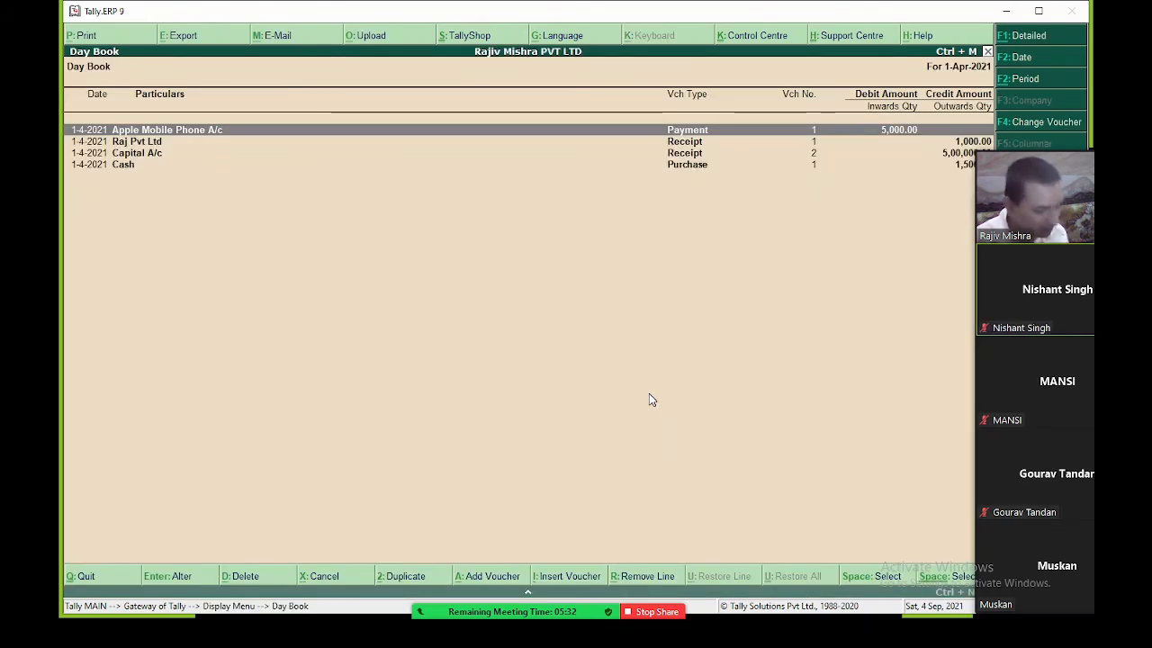
pyautogui.press('F2')
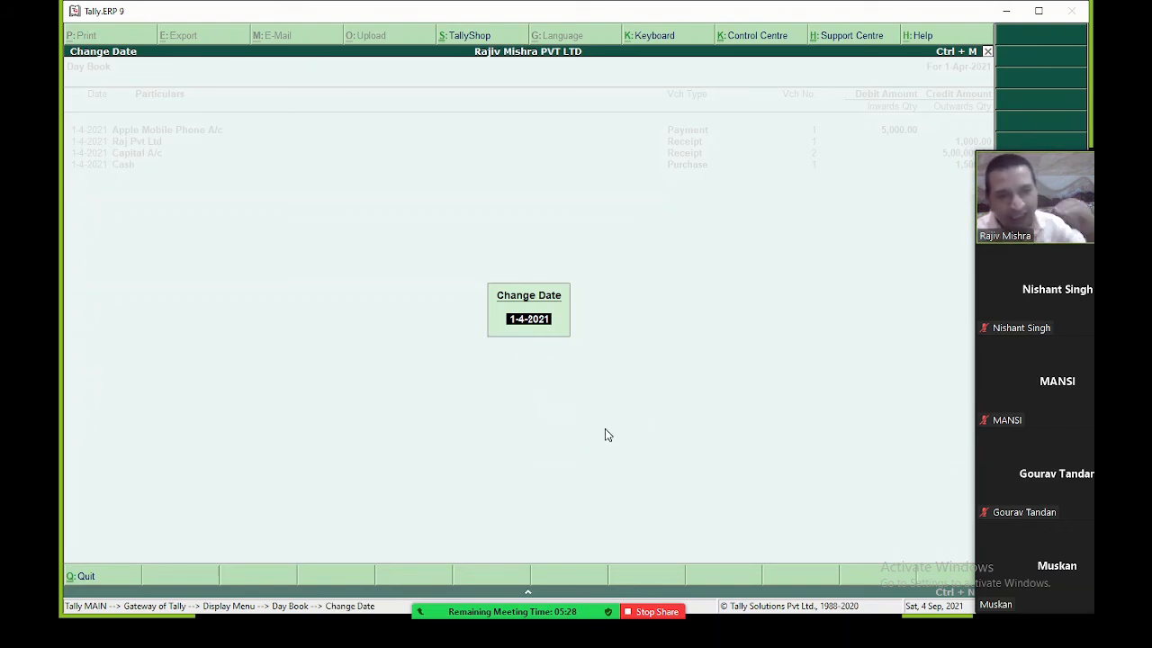
pyautogui.press('Return')
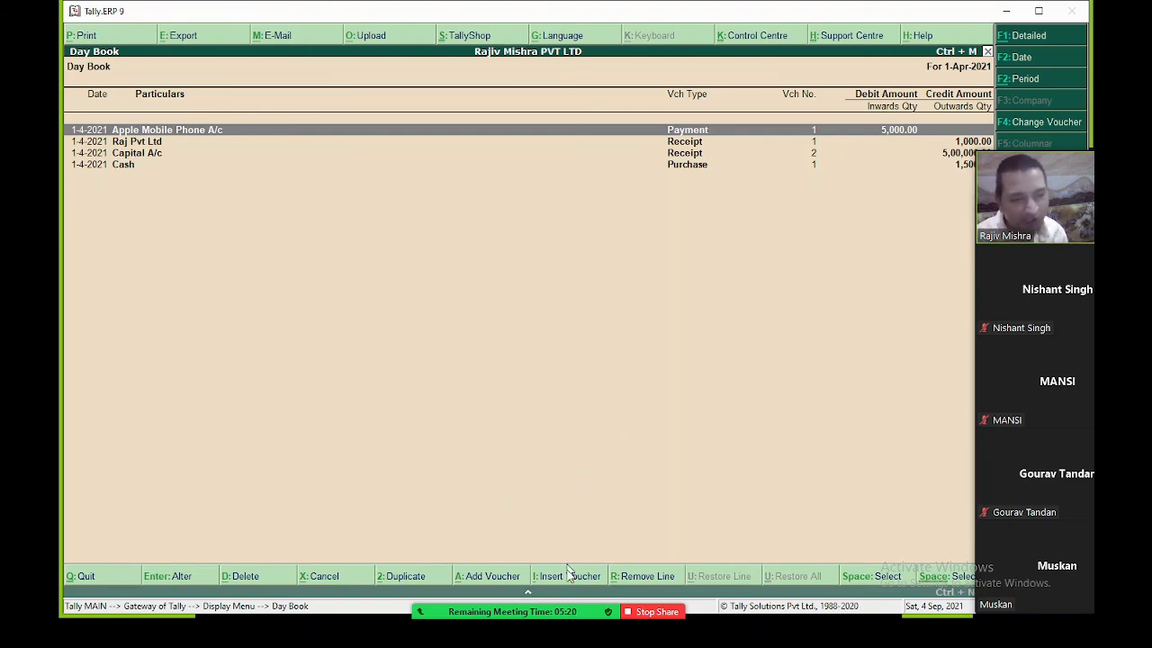
# Stop sharing Tally.ERP 9 in Zoom and open the options for ending the meeting
pyautogui.moveTo(644, 608)
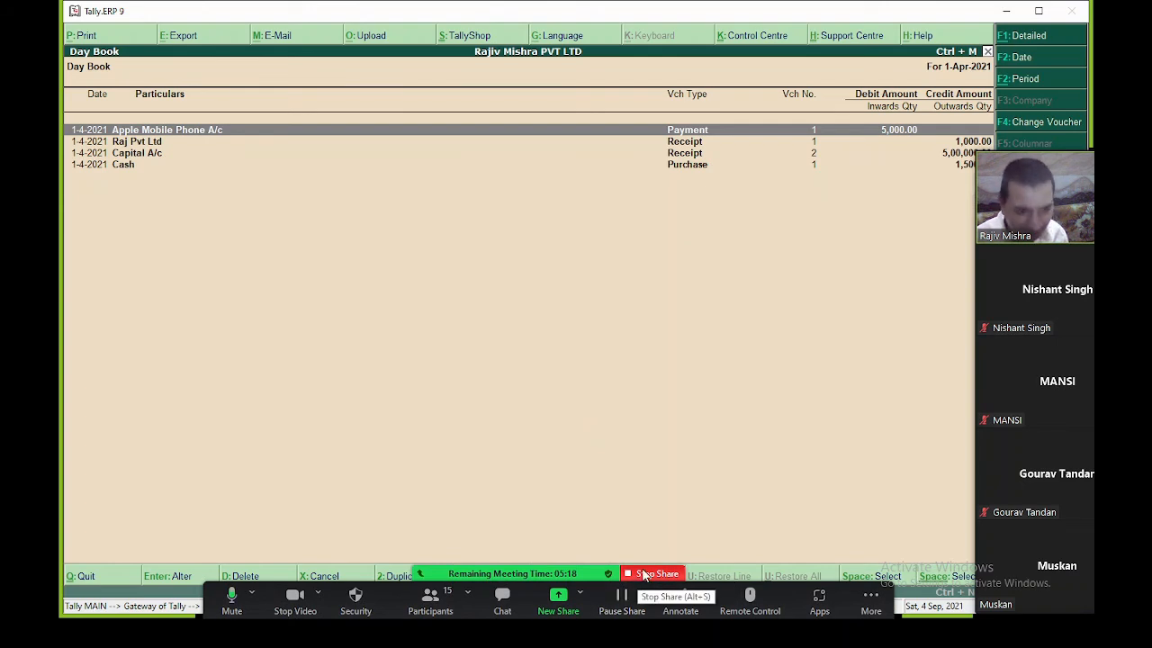
pyautogui.click(651, 574)
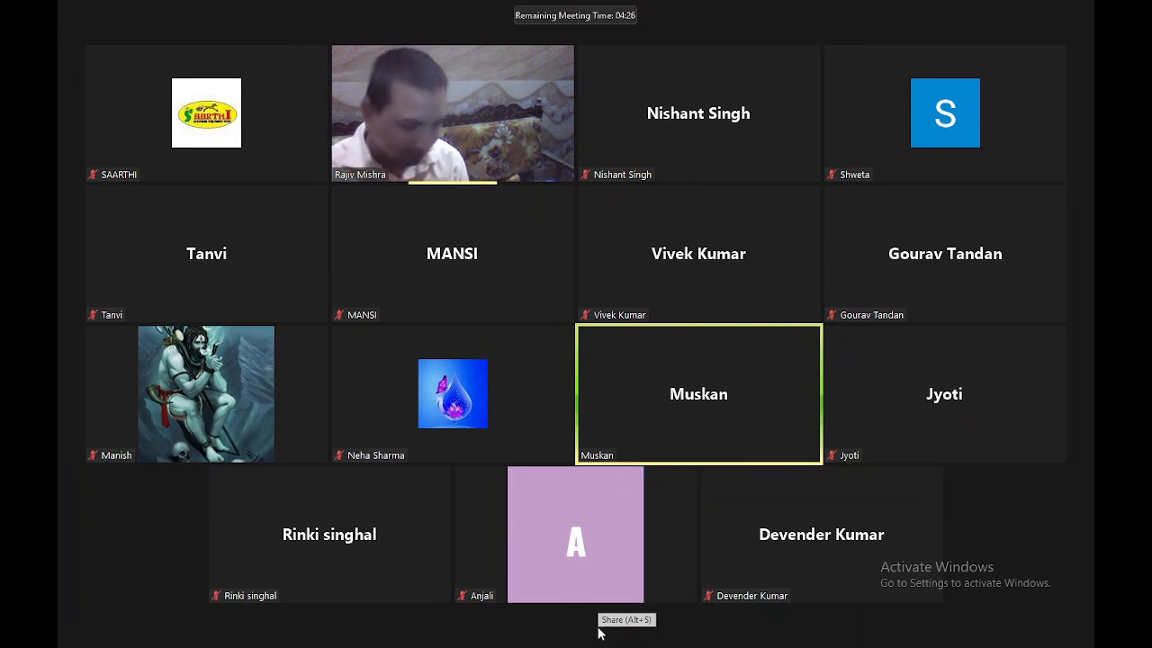
pyautogui.moveTo(685, 450)
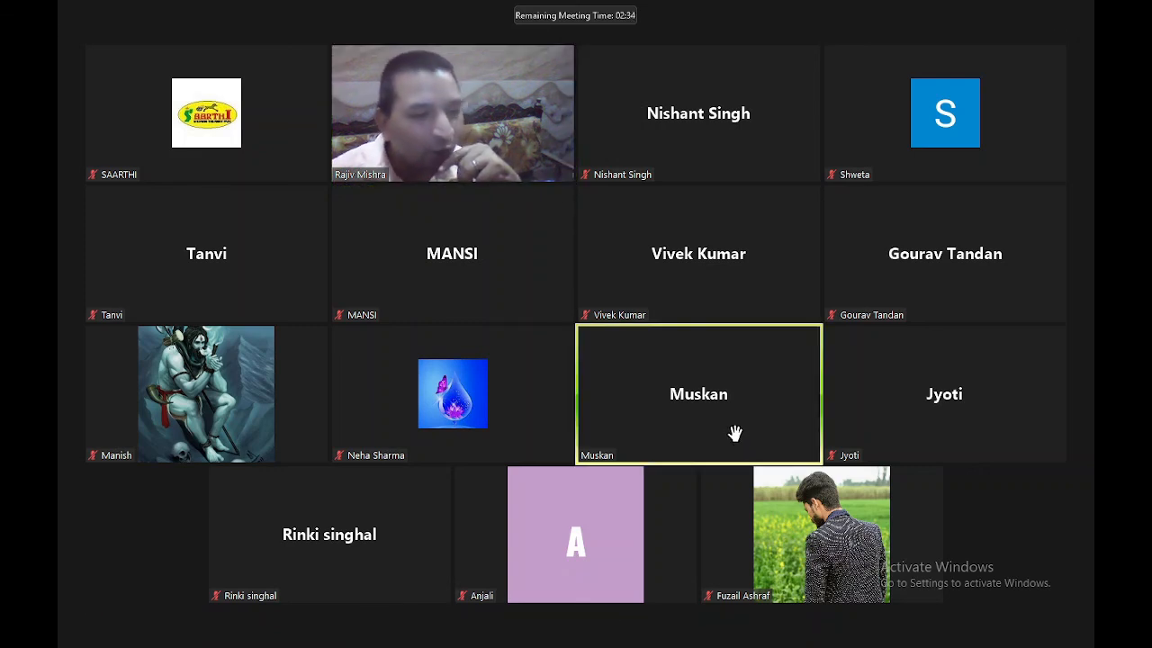
pyautogui.moveTo(694, 428)
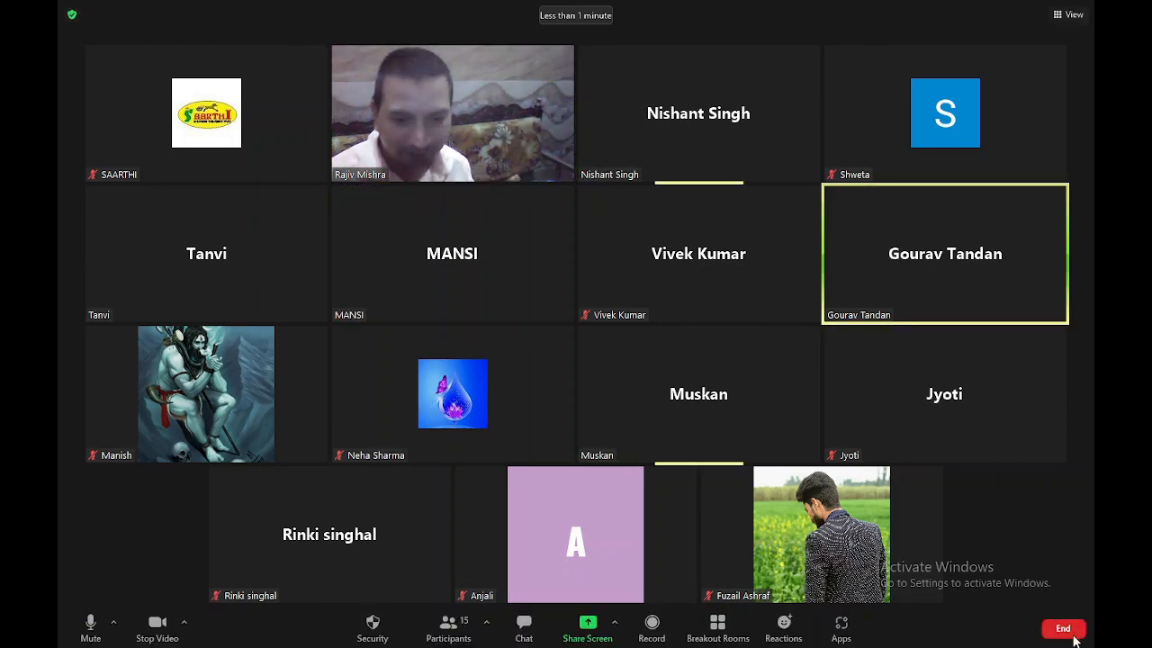
pyautogui.click(1073, 630)
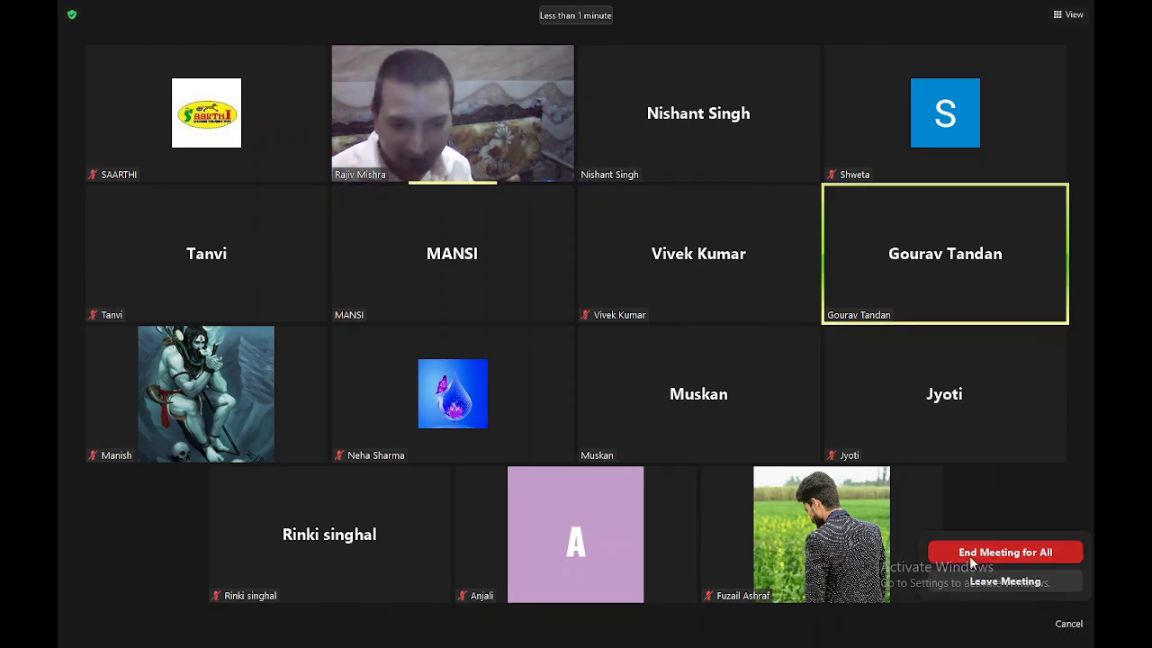